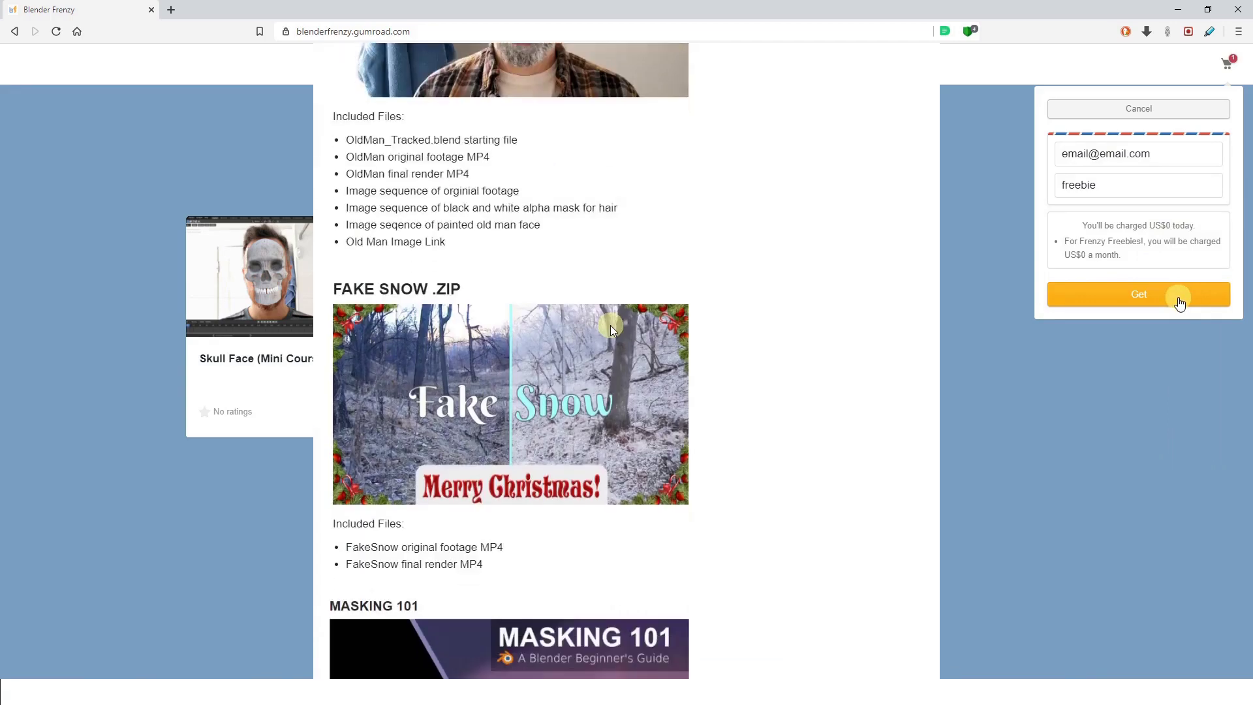
Scroll the Blender Frenzy product description down to the Masking 101 download.
scroll(862, 587, "down", 5)
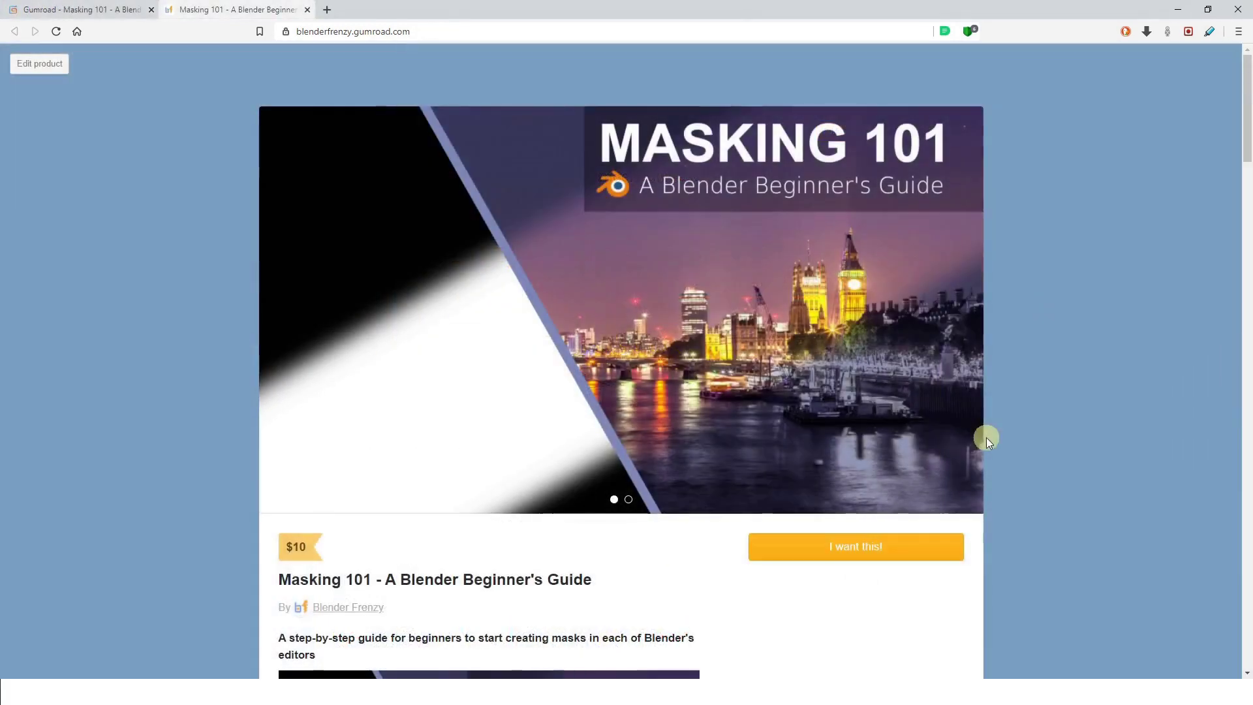
Scroll through the 2D Masking, Color Change, Rotoscoping and Greenscreen sections down to Transitions.
scroll(1064, 404, "down", 6)
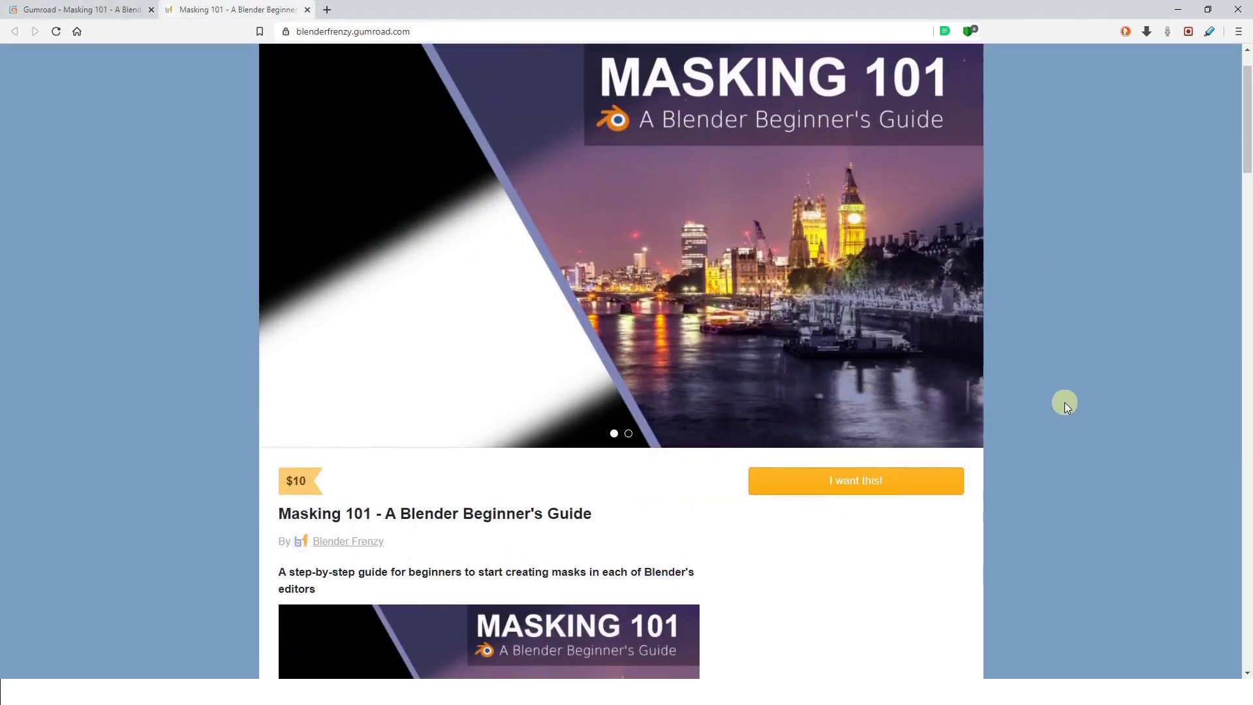
scroll(1065, 404, "down", 8)
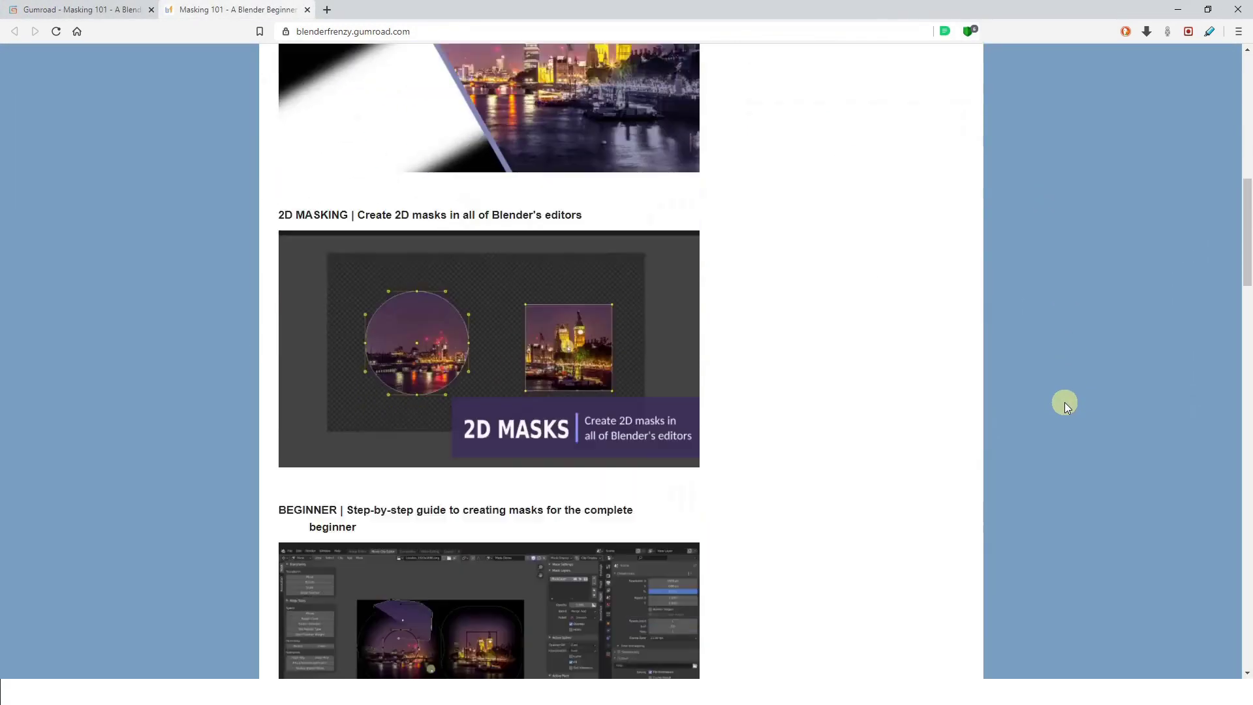
scroll(1064, 402, "down", 5)
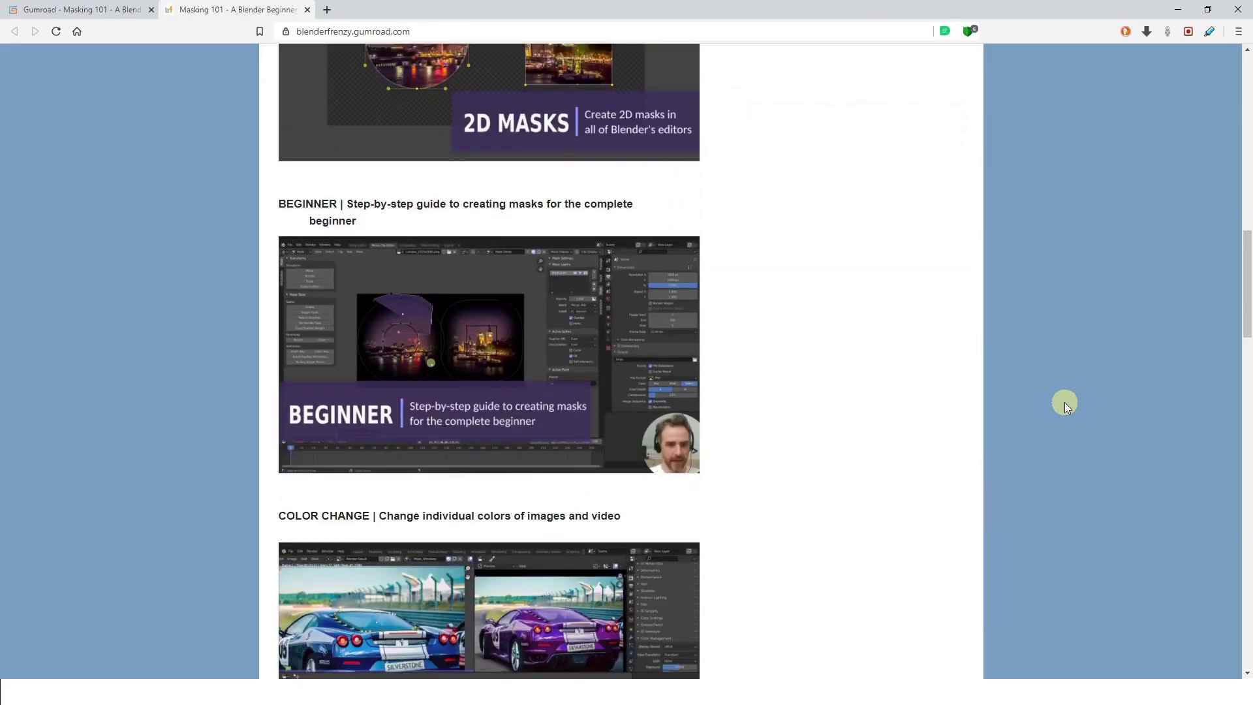
scroll(1064, 402, "down", 8)
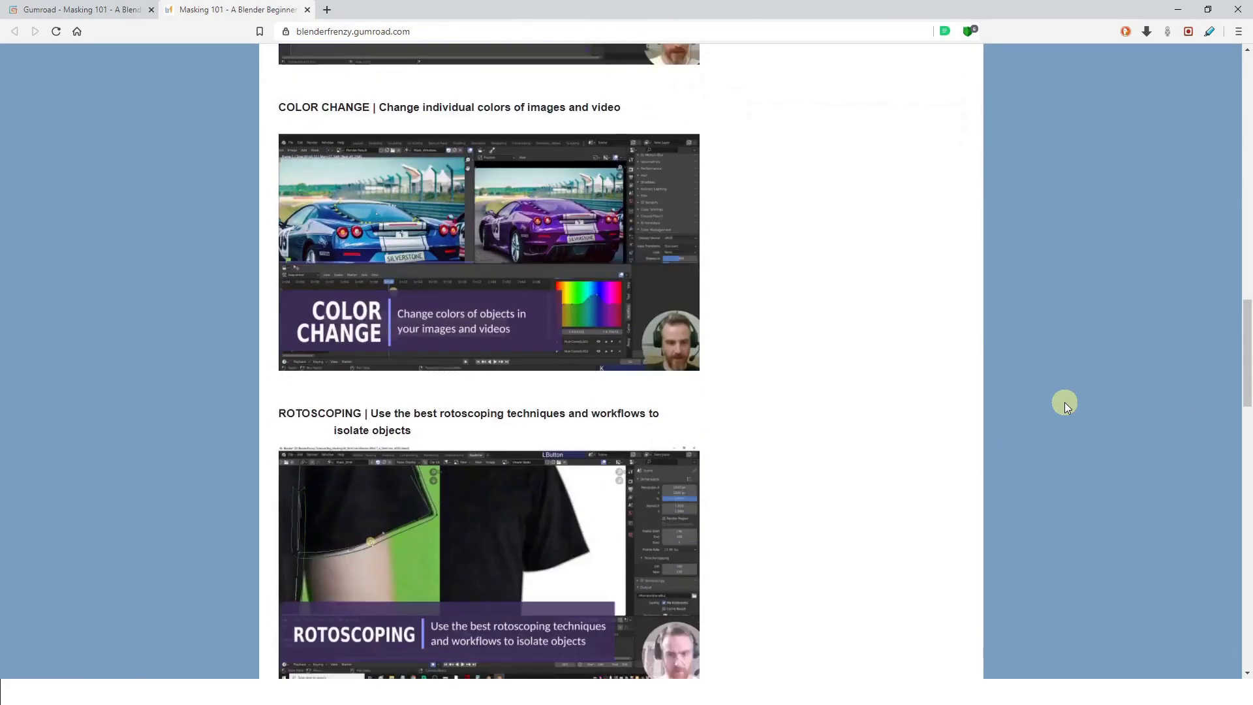
scroll(1064, 402, "down", 6)
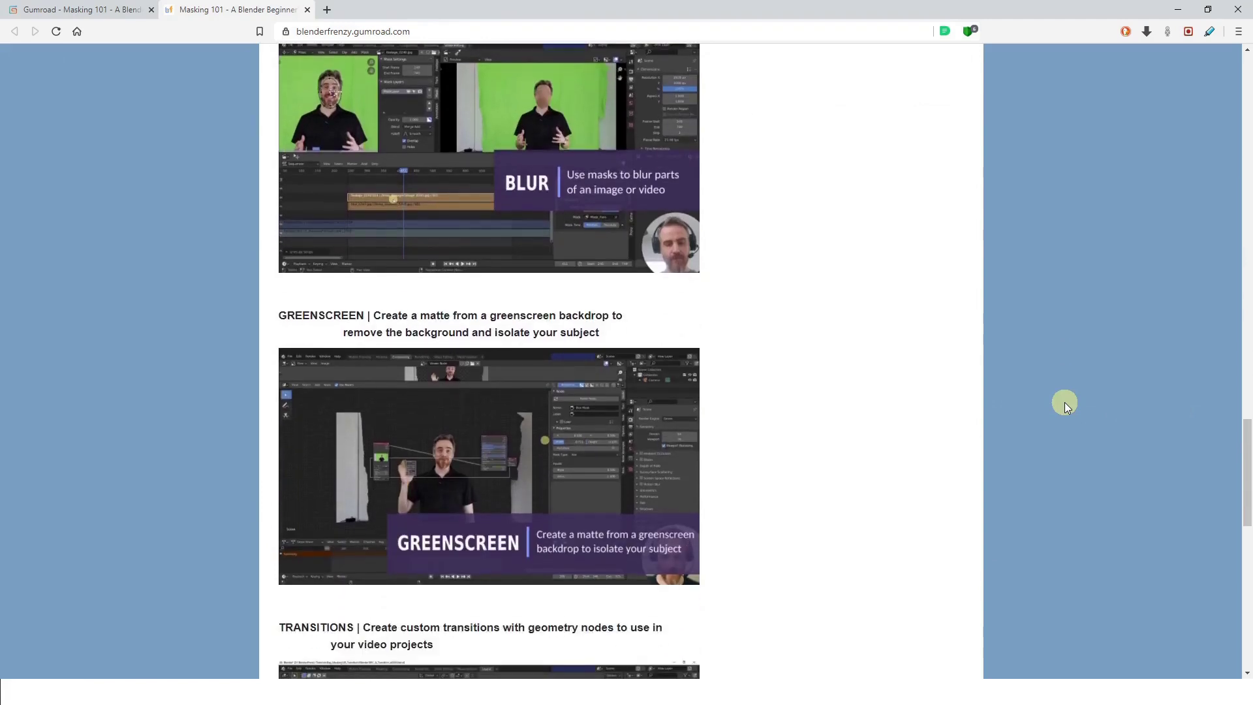
scroll(1064, 402, "down", 4)
scroll(1064, 402, "down", 4)
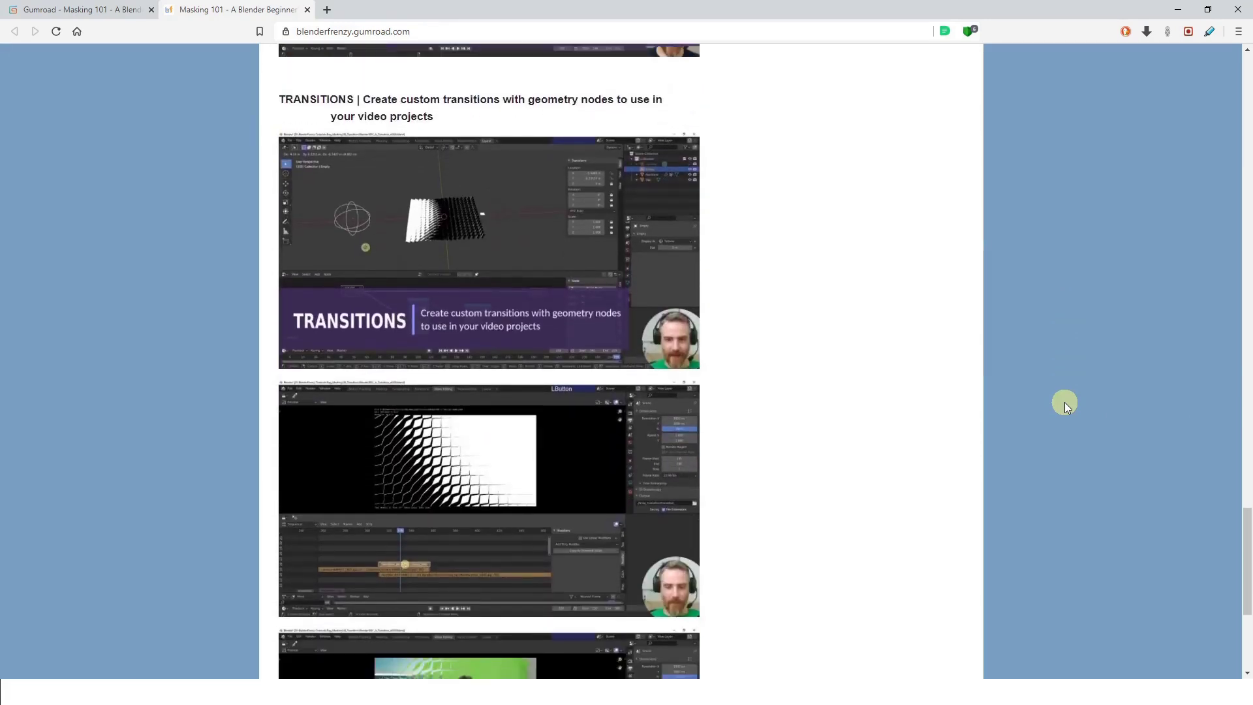
scroll(1064, 402, "down", 5)
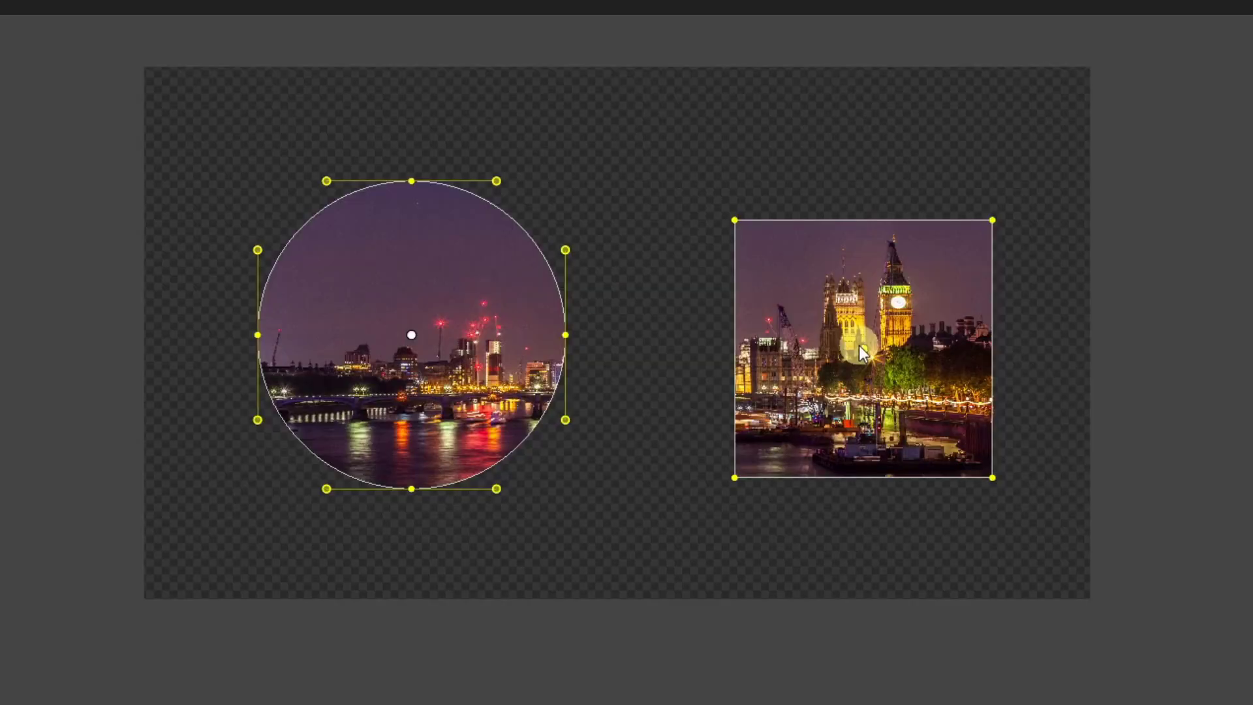
Drag the square mask up-left and the circle mask to new spots on the London photo.
left_click_drag(859, 346, 839, 330)
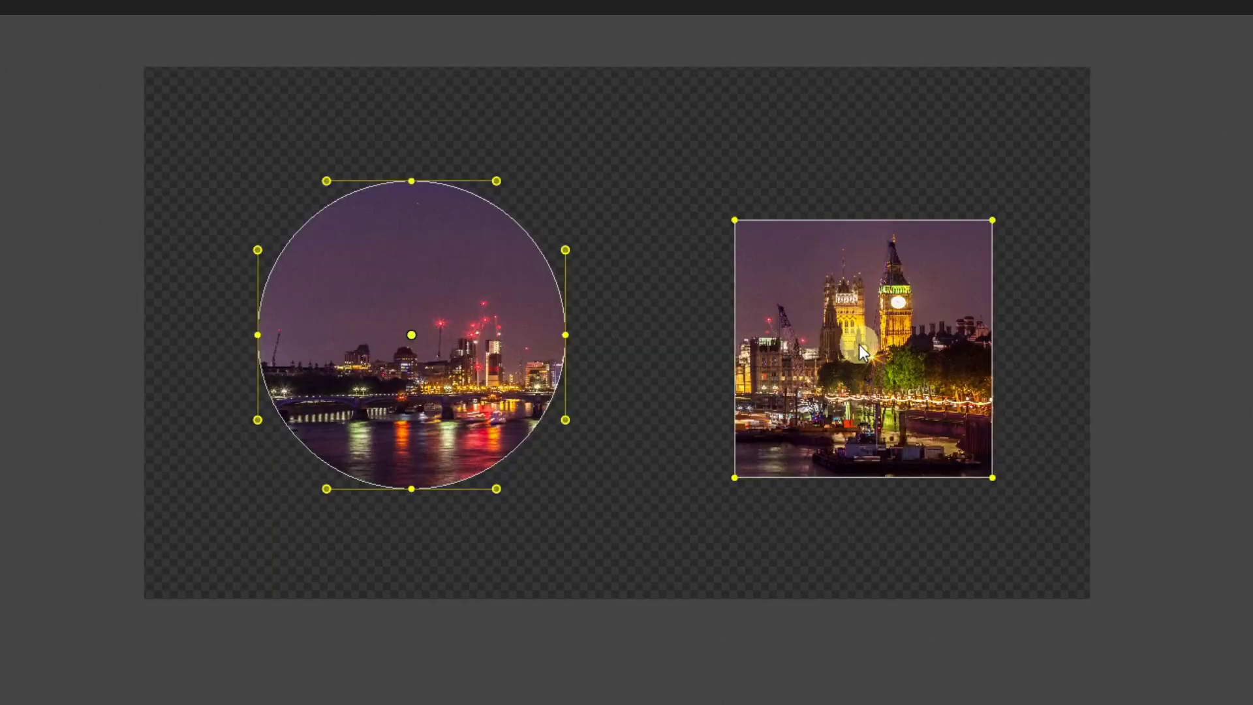
mouse_move(859, 344)
left_mouse_down()
mouse_move(742, 261)
mouse_move(871, 272)
mouse_move(841, 369)
mouse_move(839, 330)
left_mouse_up()
left_click_drag(196, 637, 1158, 646)
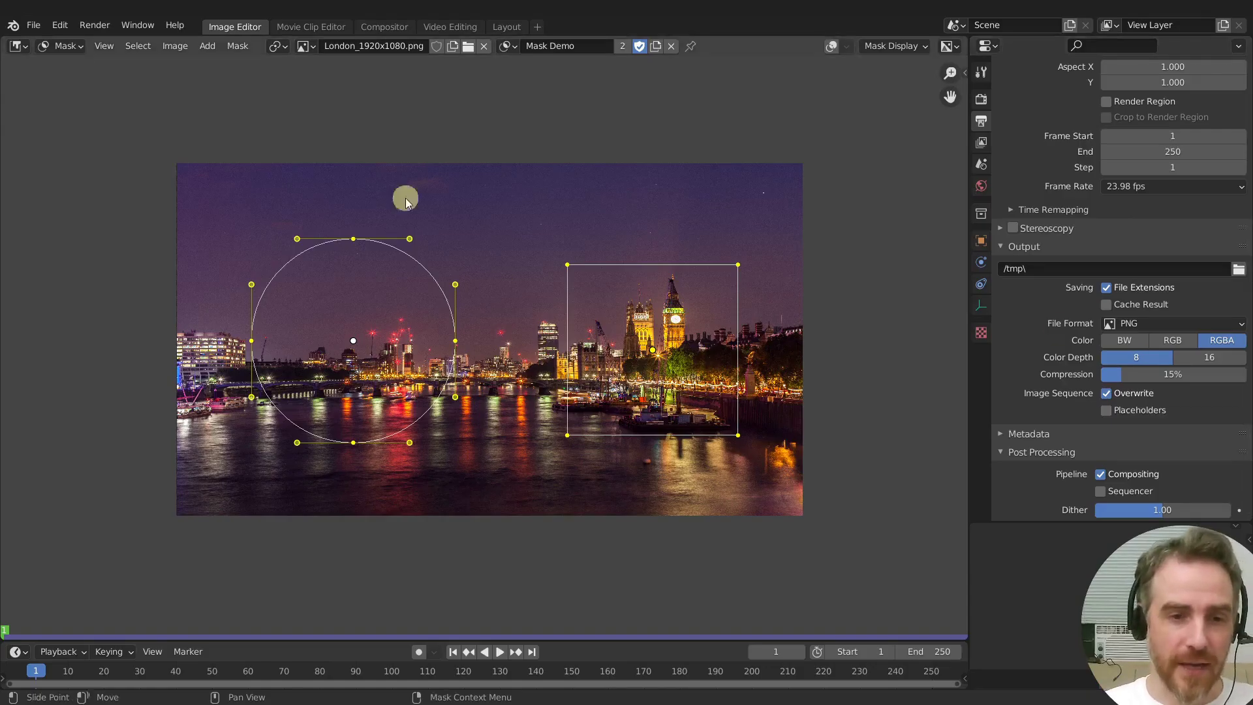
mouse_move(351, 339)
left_mouse_down()
mouse_move(350, 303)
mouse_move(359, 346)
left_mouse_up()
mouse_move(653, 350)
left_mouse_down()
mouse_move(681, 328)
mouse_move(601, 310)
mouse_move(653, 350)
left_mouse_up()
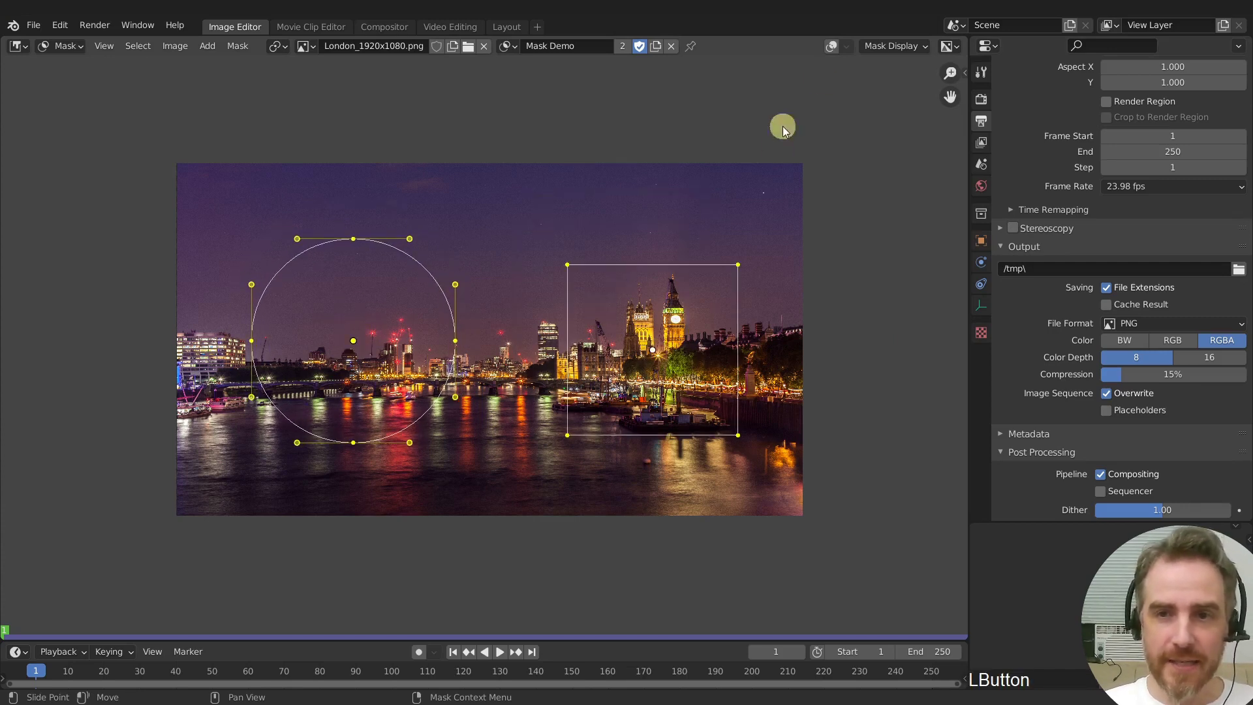
Black out the photo outside the masks, move the square over Big Ben, and view Alpha.
left_click(832, 48)
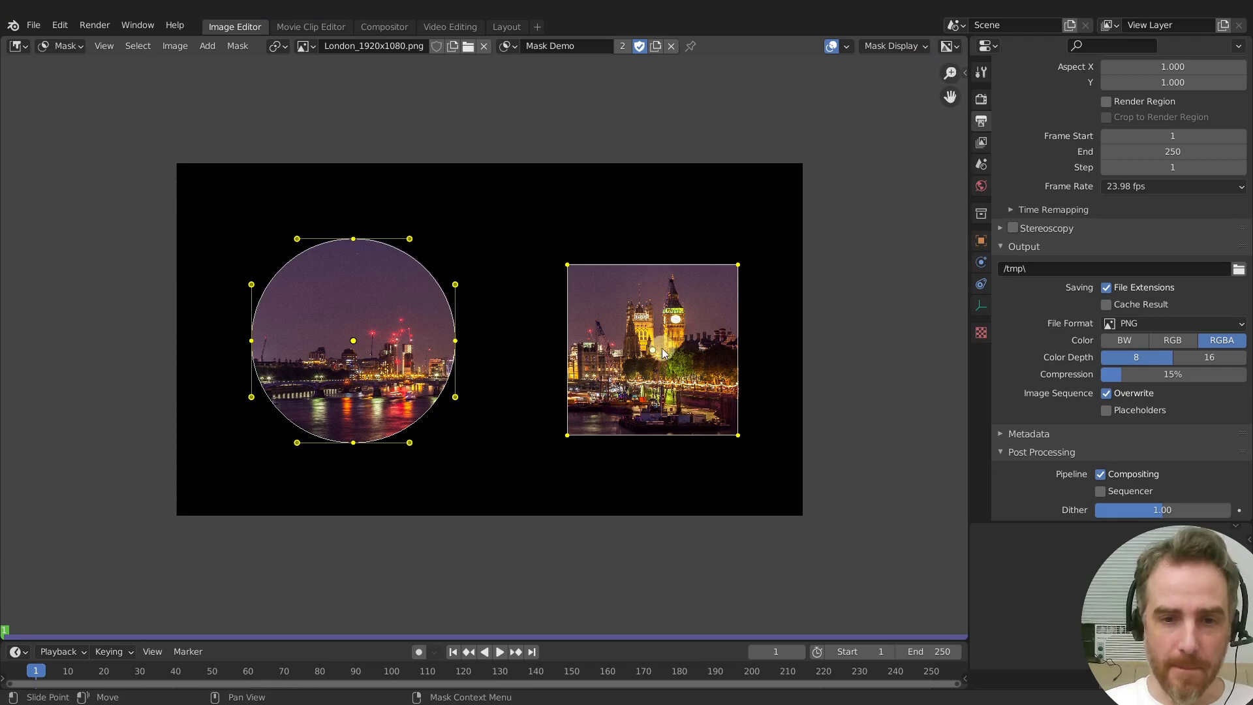
mouse_move(653, 350)
left_mouse_down()
mouse_move(534, 288)
mouse_move(297, 311)
mouse_move(283, 411)
mouse_move(617, 411)
mouse_move(718, 307)
mouse_move(577, 330)
mouse_move(599, 359)
mouse_move(651, 369)
left_mouse_up()
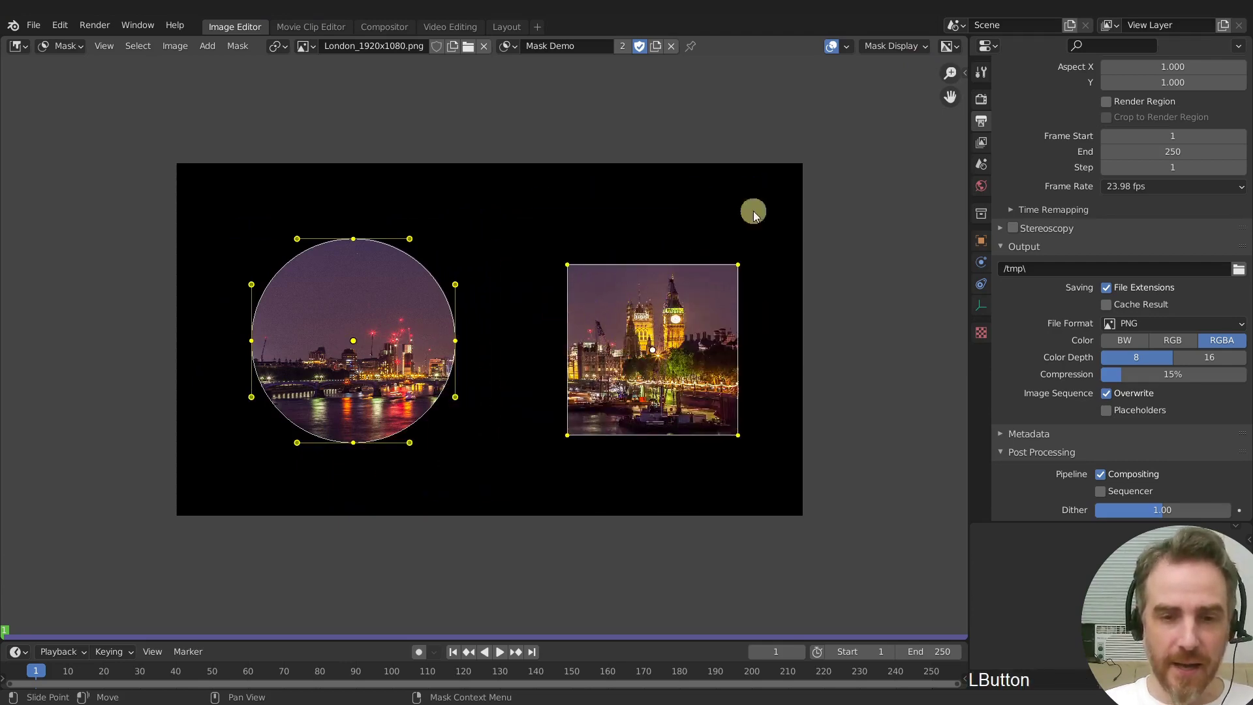
left_click(948, 46)
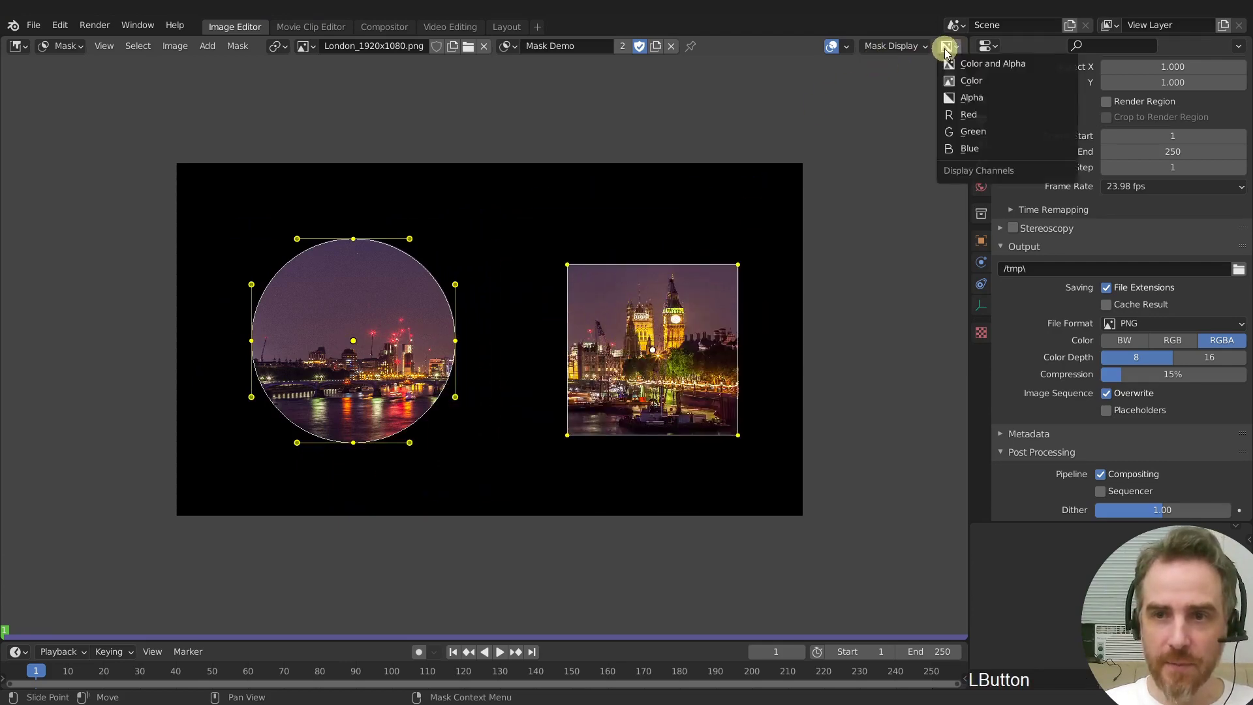
left_click(967, 98)
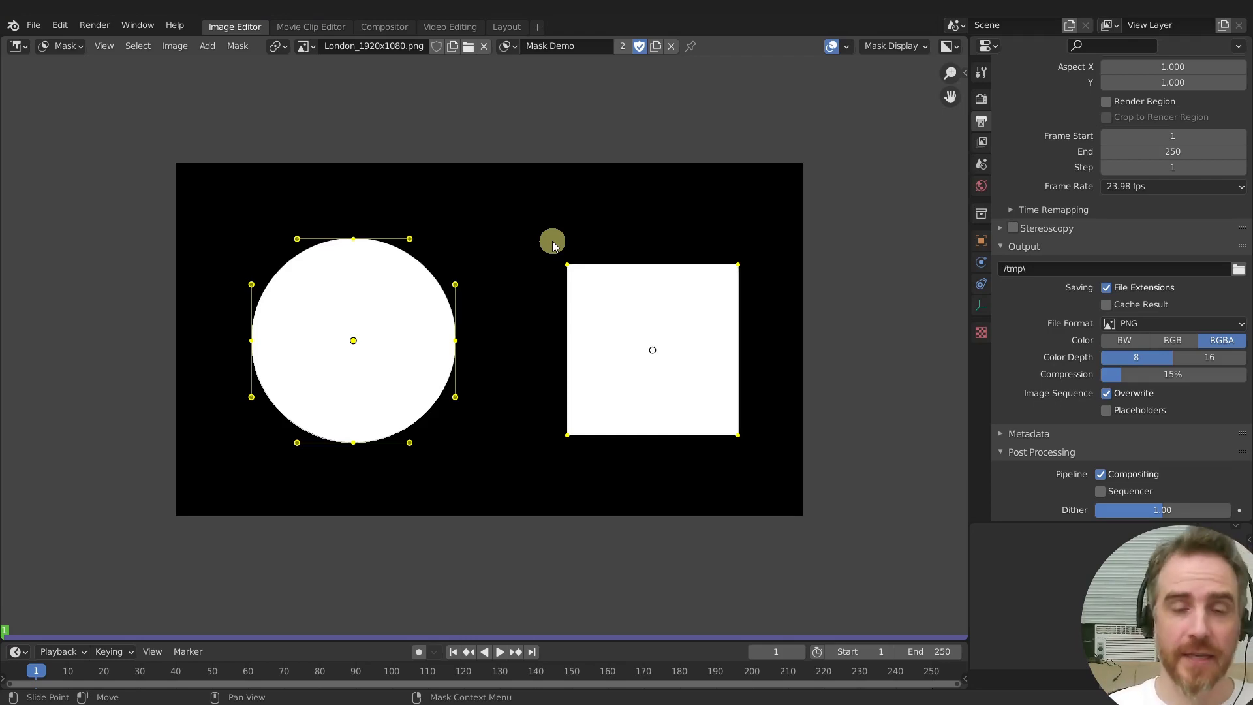
Switch the display back to Color and Alpha and open the Compositor's Mask Demo node tree.
left_click(950, 46)
left_click(954, 65)
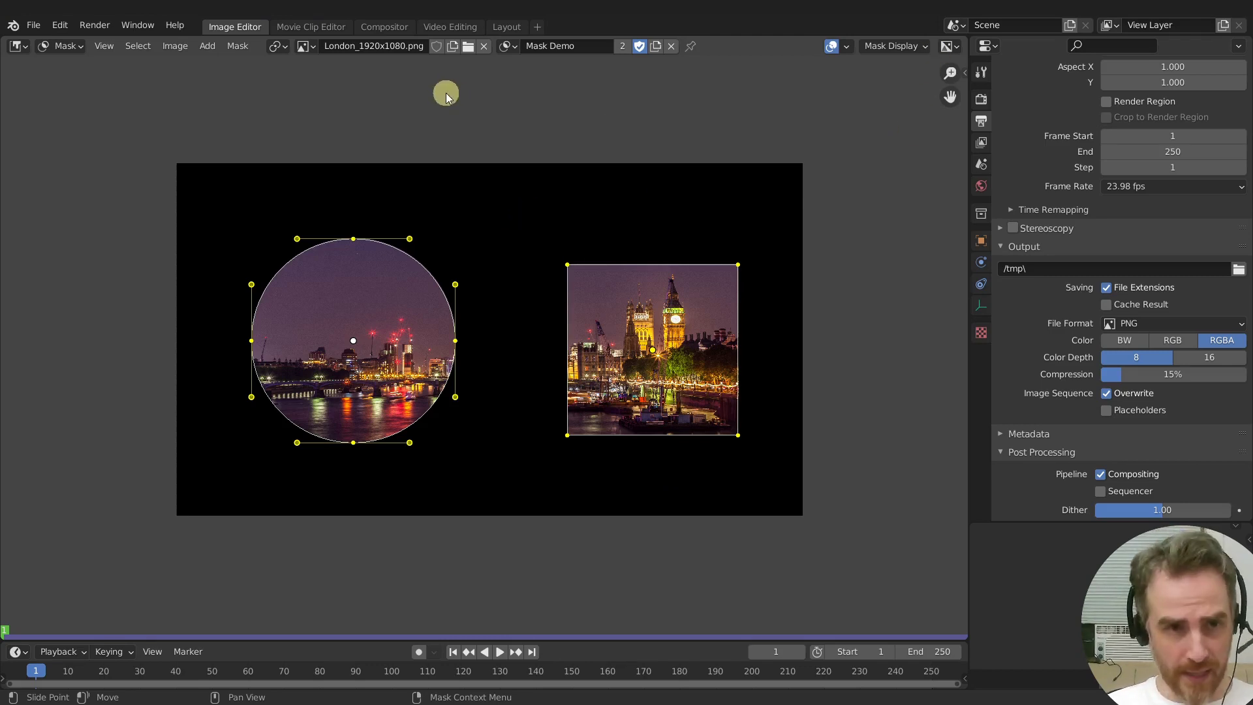
left_click(380, 27)
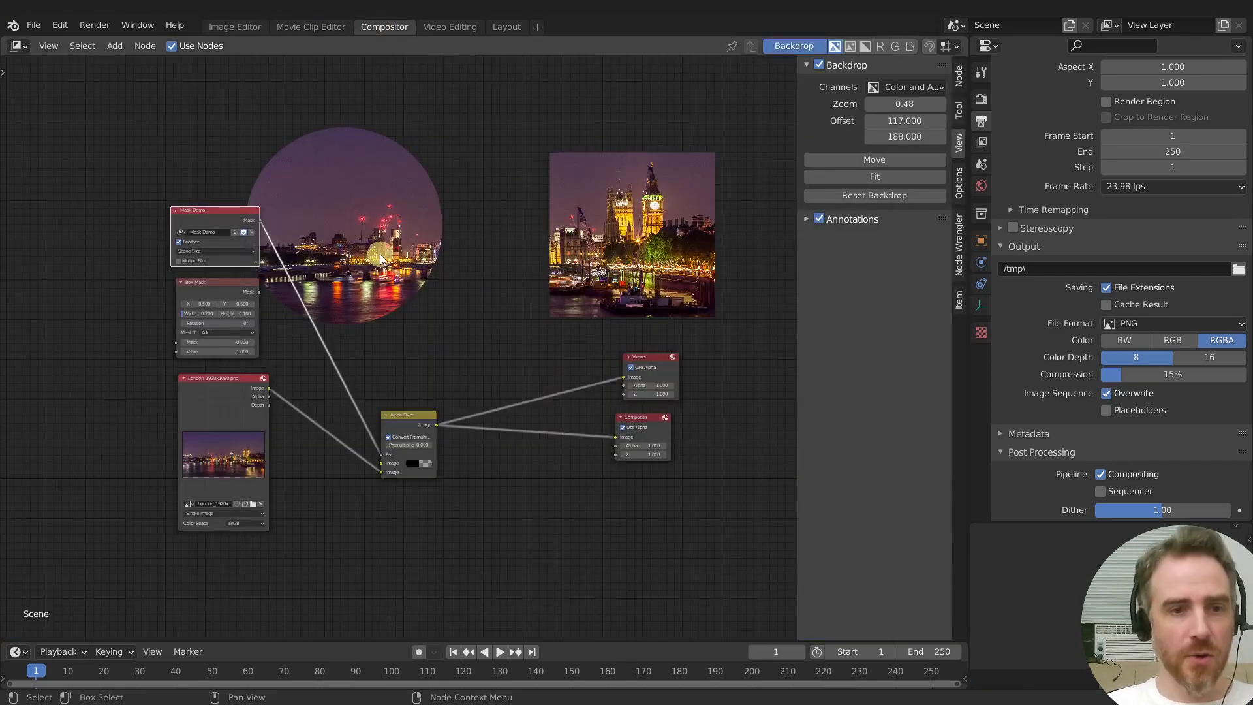
Render the masked composite with F12 and go back to the Image Editor workspace.
middle_click_drag(486, 249, 413, 277)
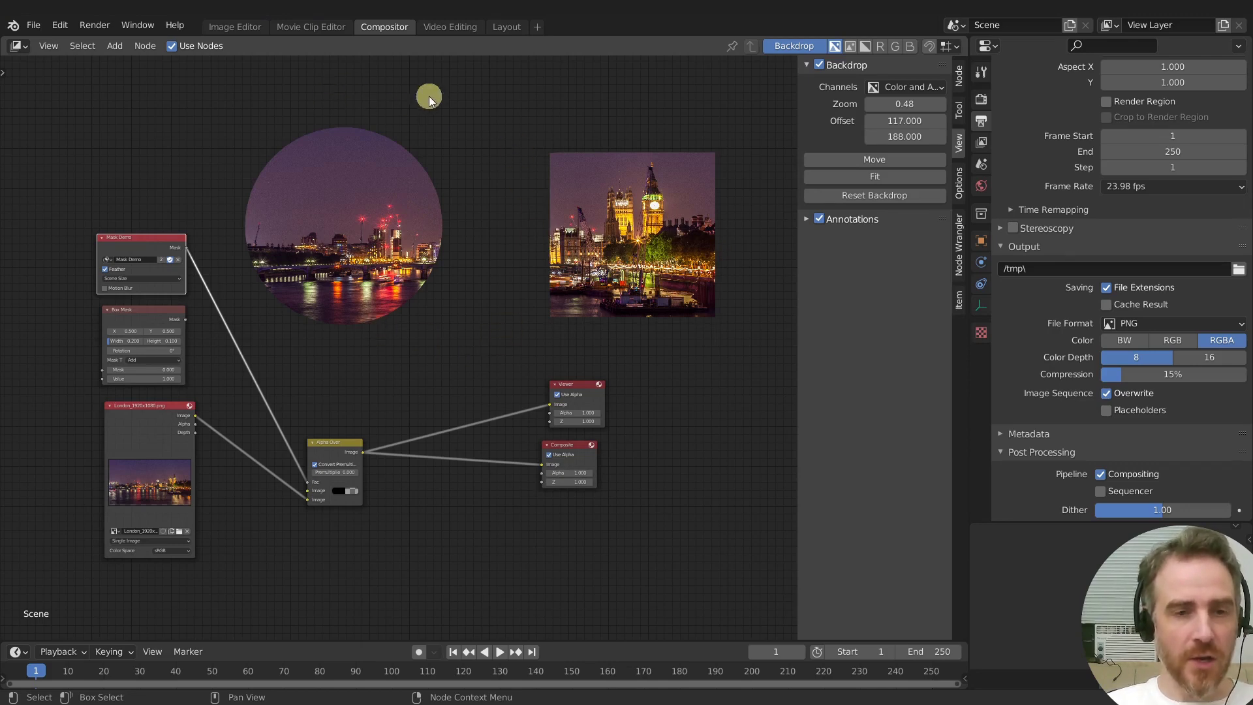
key("F12")
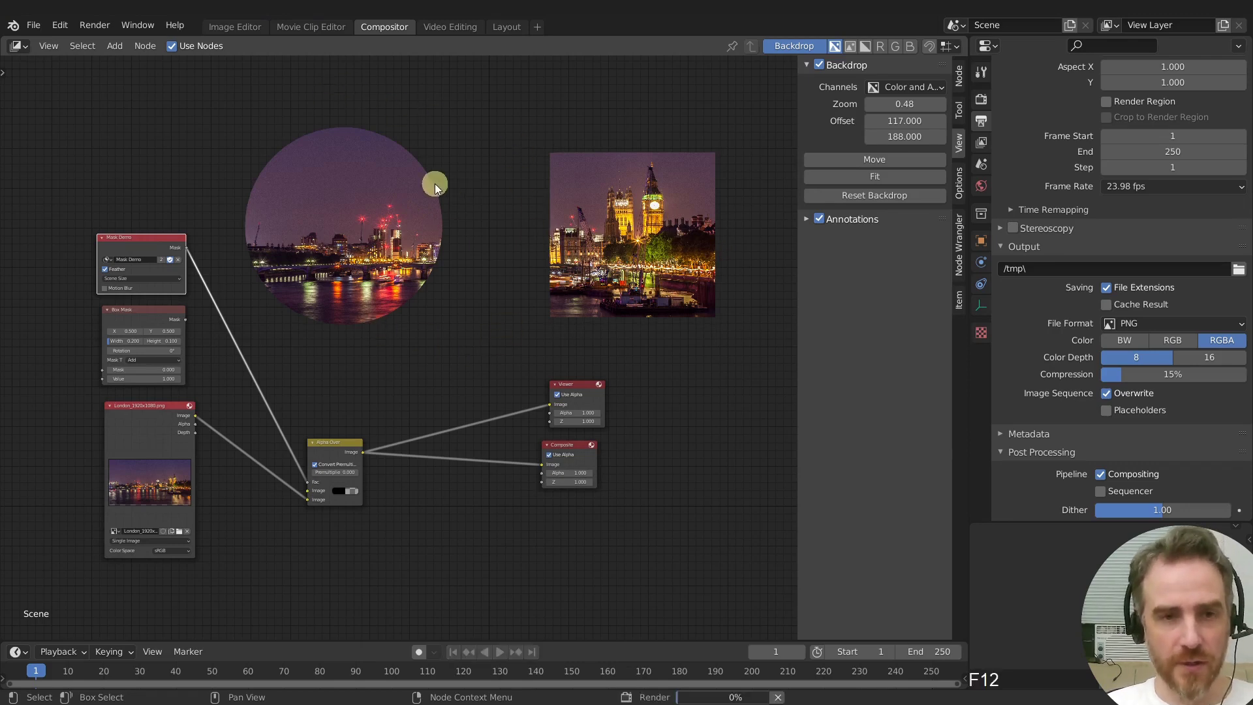
left_click(240, 28)
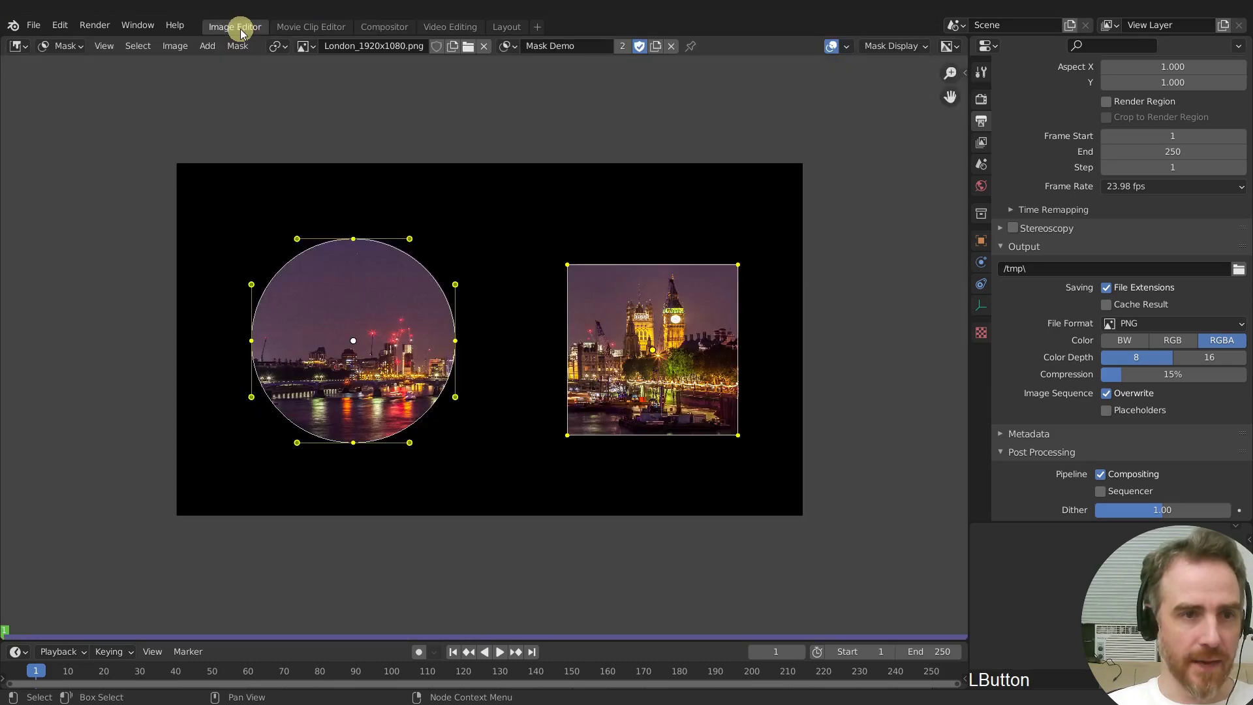
Show the Render Result, nudge the square mask, and widen both masks' feather with Alt+S.
left_click(307, 47)
left_click(330, 85)
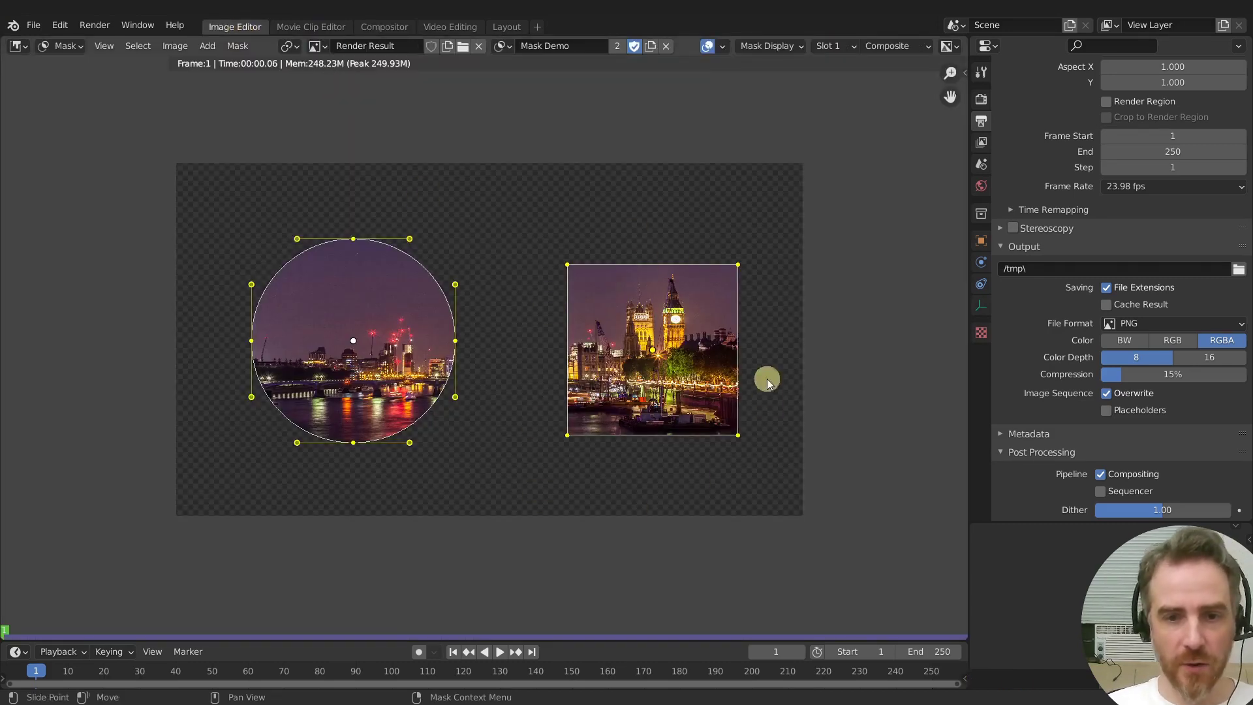
mouse_move(648, 347)
left_mouse_down()
mouse_move(573, 292)
mouse_move(656, 302)
mouse_move(638, 366)
mouse_move(638, 340)
left_mouse_up()
key("alt+s")
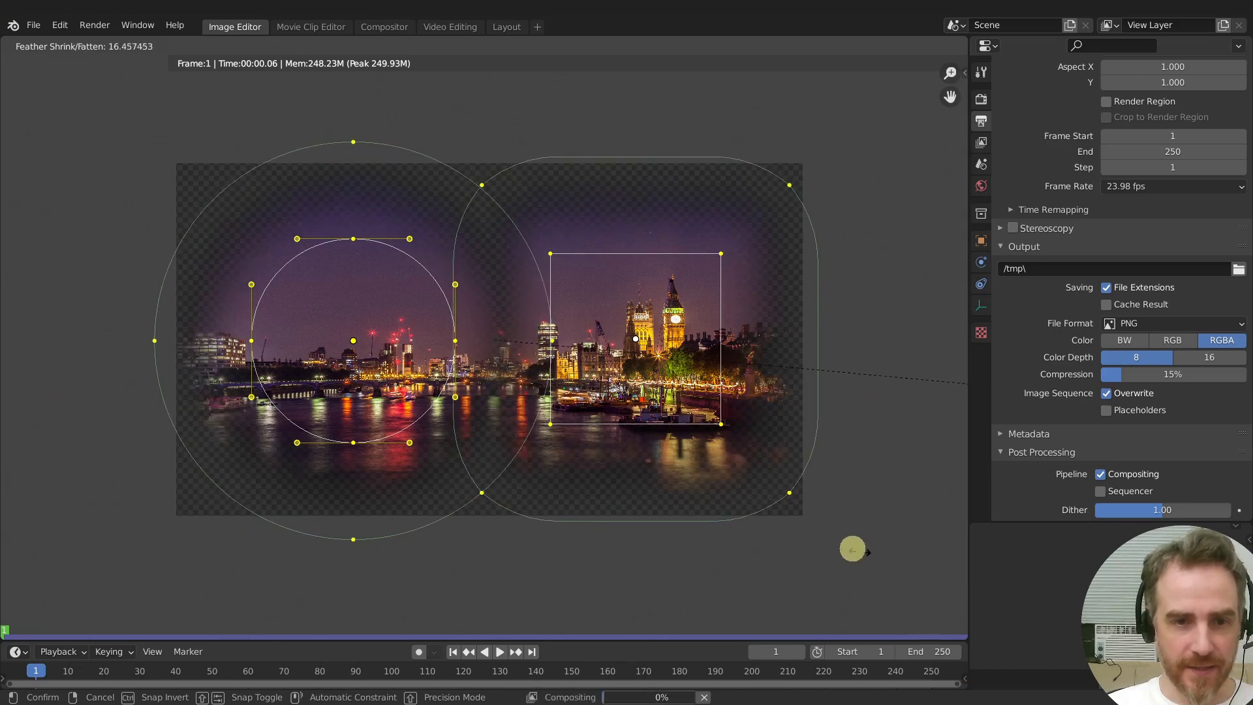
left_click(848, 547)
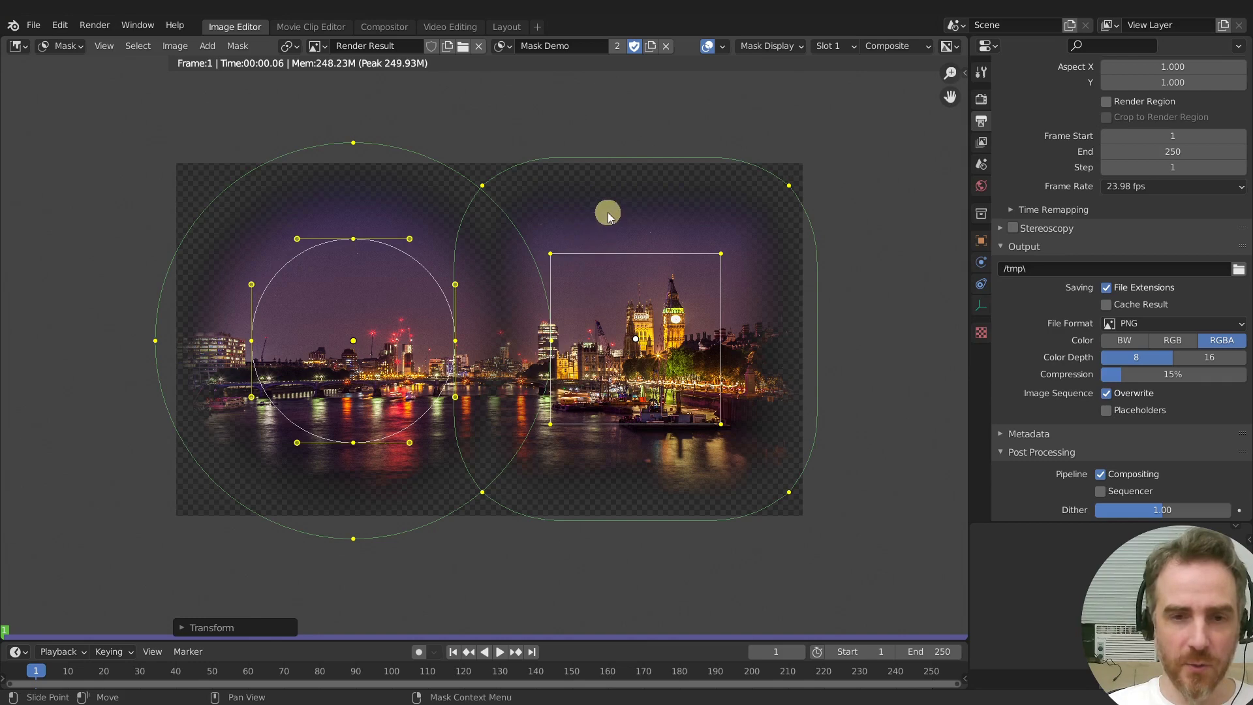
In Alpha view, scale both masks down and move them further apart left and right.
left_click(947, 47)
left_click(950, 98)
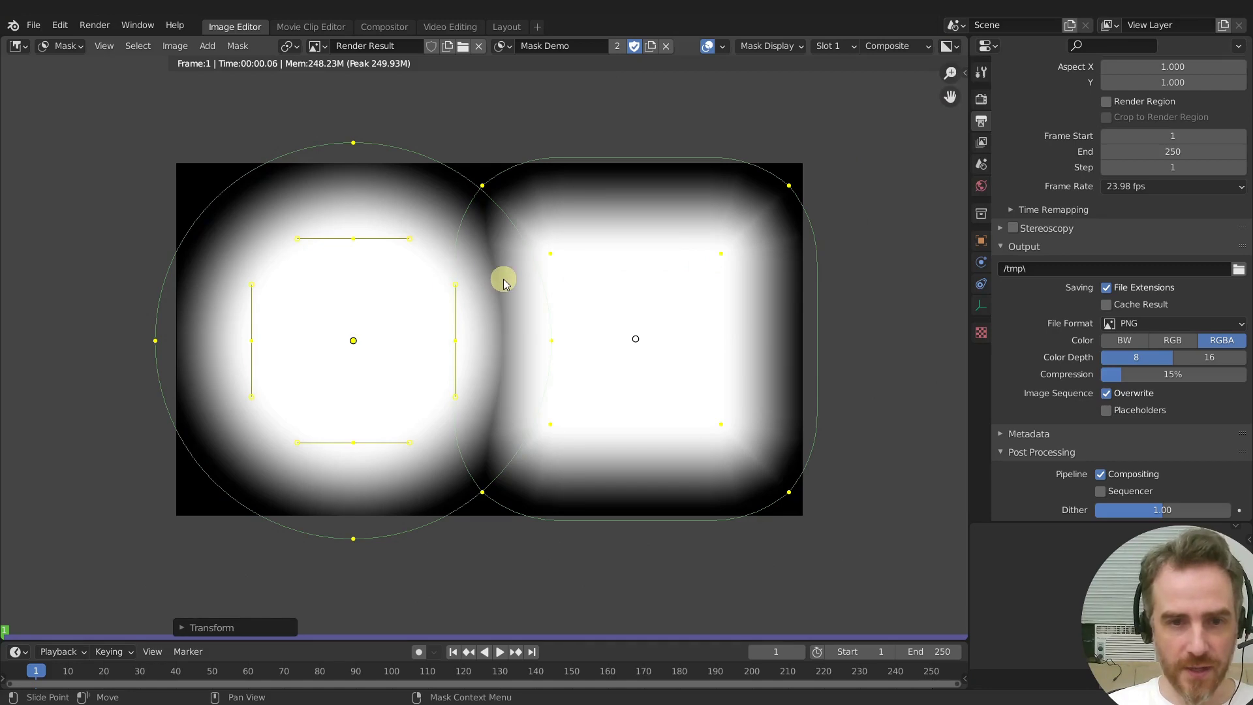
key("s")
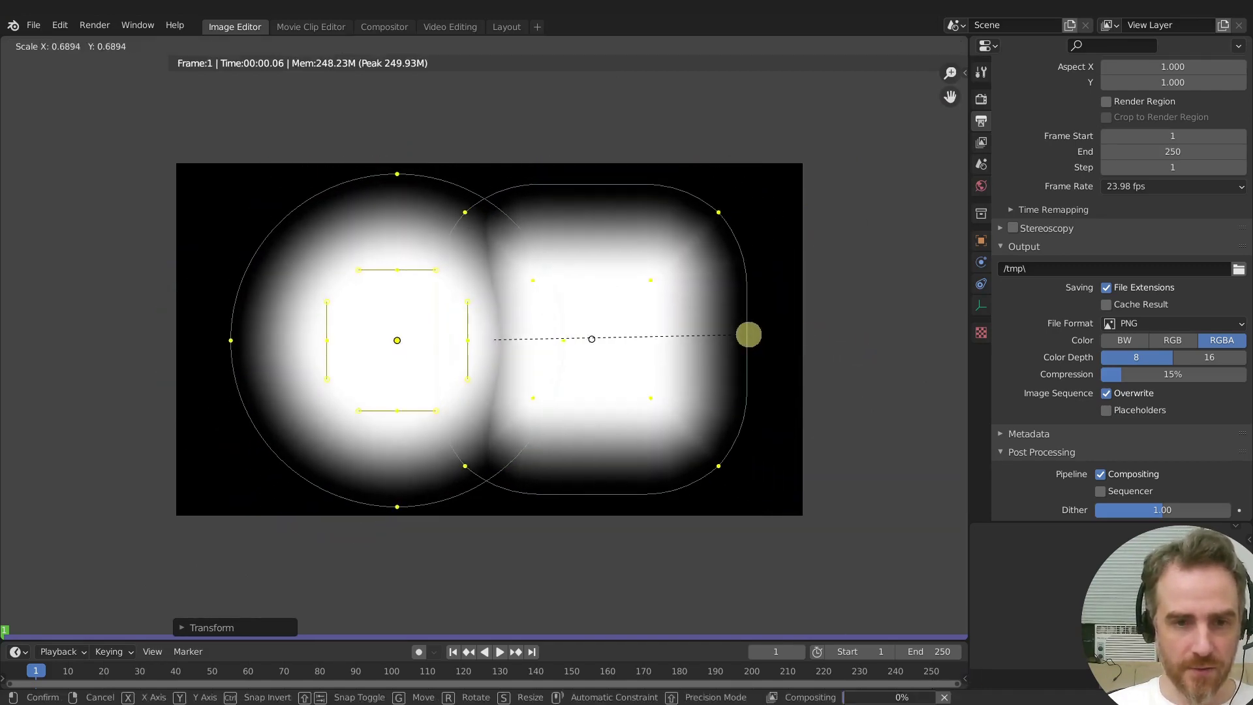
left_click(738, 335)
left_click_drag(579, 336, 626, 346)
left_click_drag(402, 342, 340, 340)
Return to the Color display and show the sidebar with the mask layer settings.
left_click(950, 46)
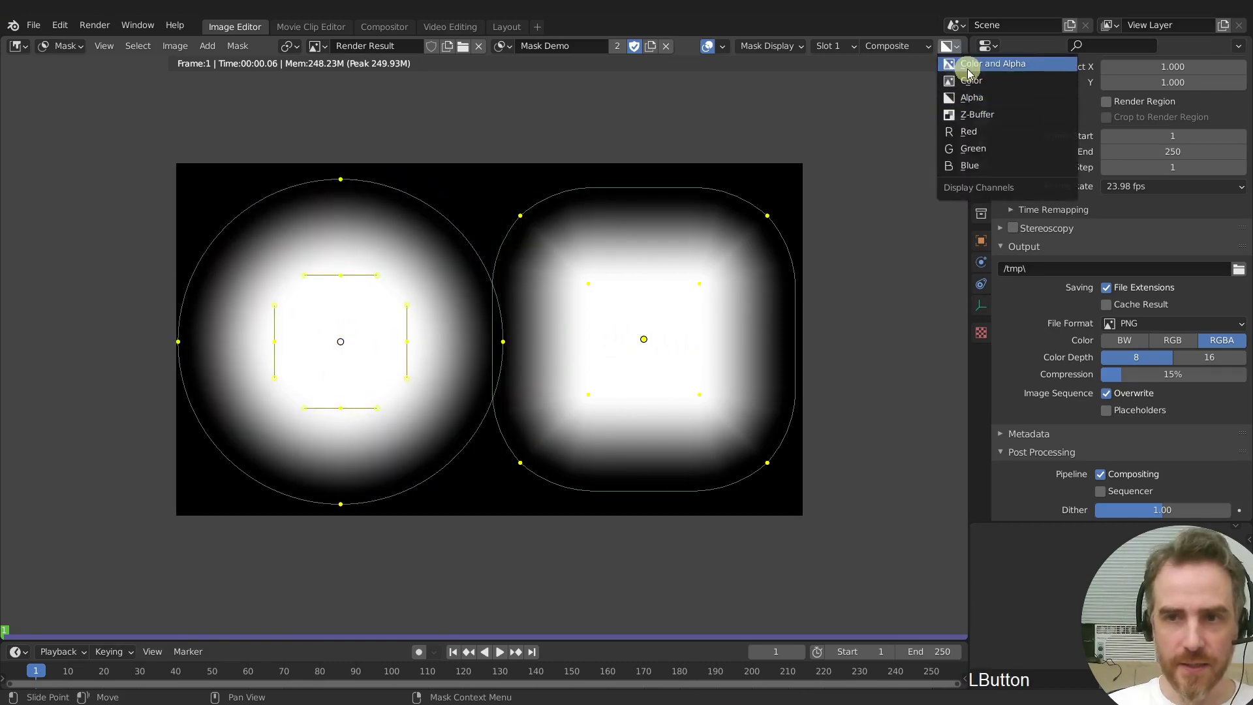
left_click(964, 80)
key("n")
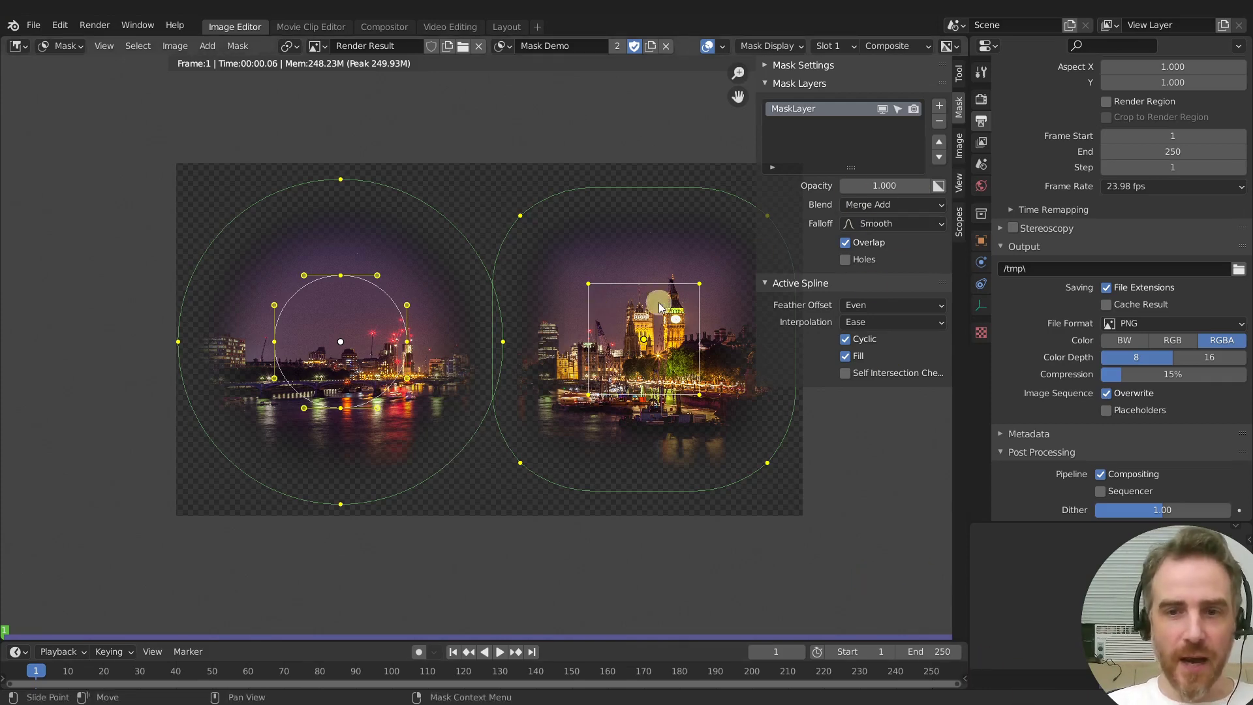
Adjust the mask layer's opacity in Alpha view, then invert the layer so the shapes turn black.
left_click(959, 108)
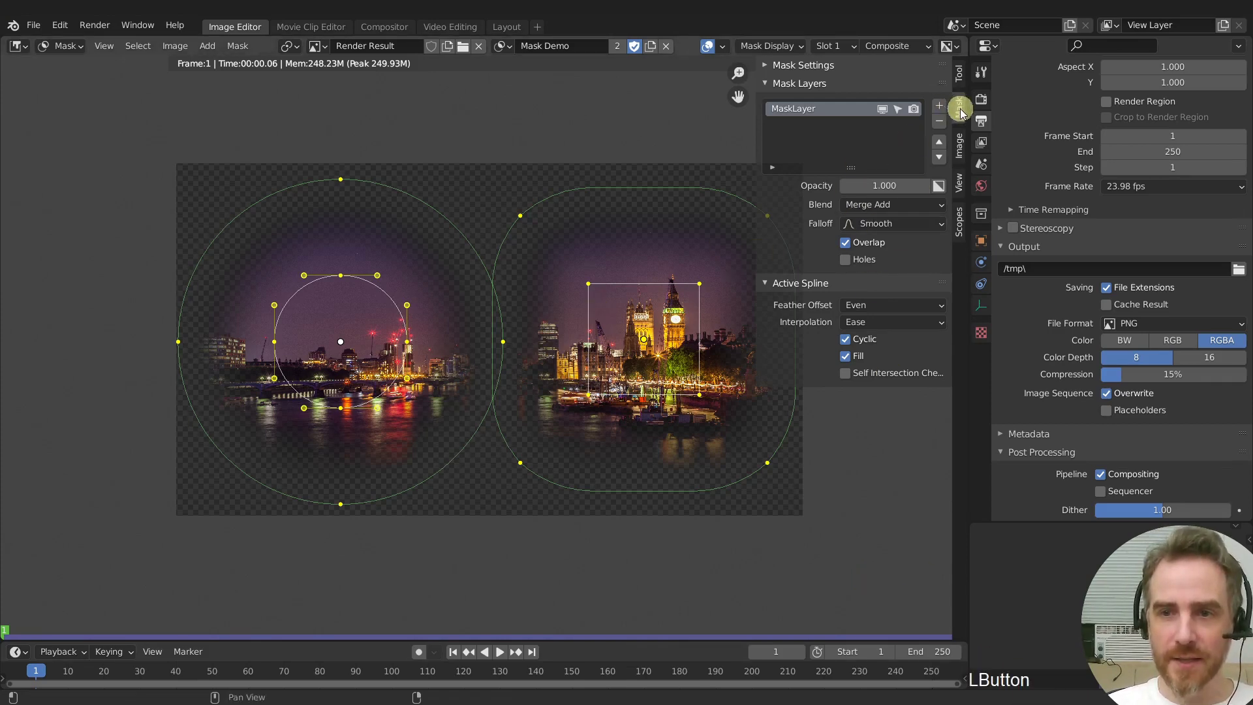
left_click(883, 185)
left_click_drag(883, 185, 573, 205)
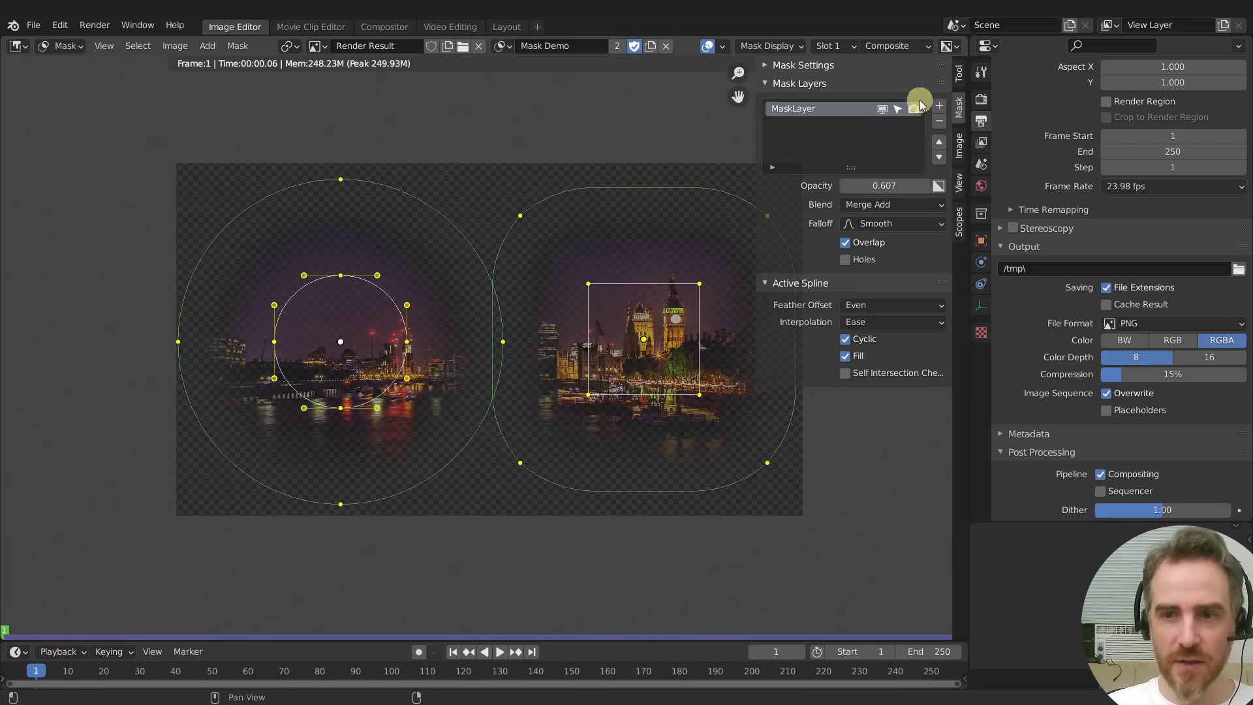
left_click(947, 45)
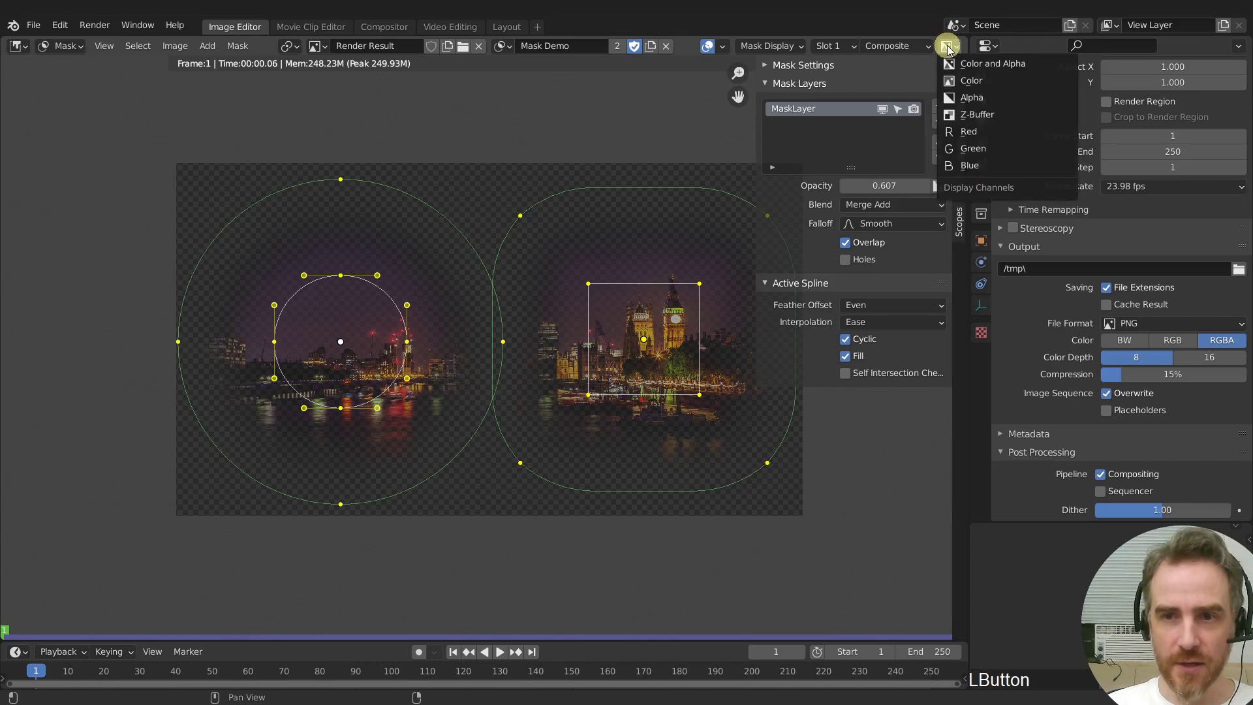
left_click(964, 98)
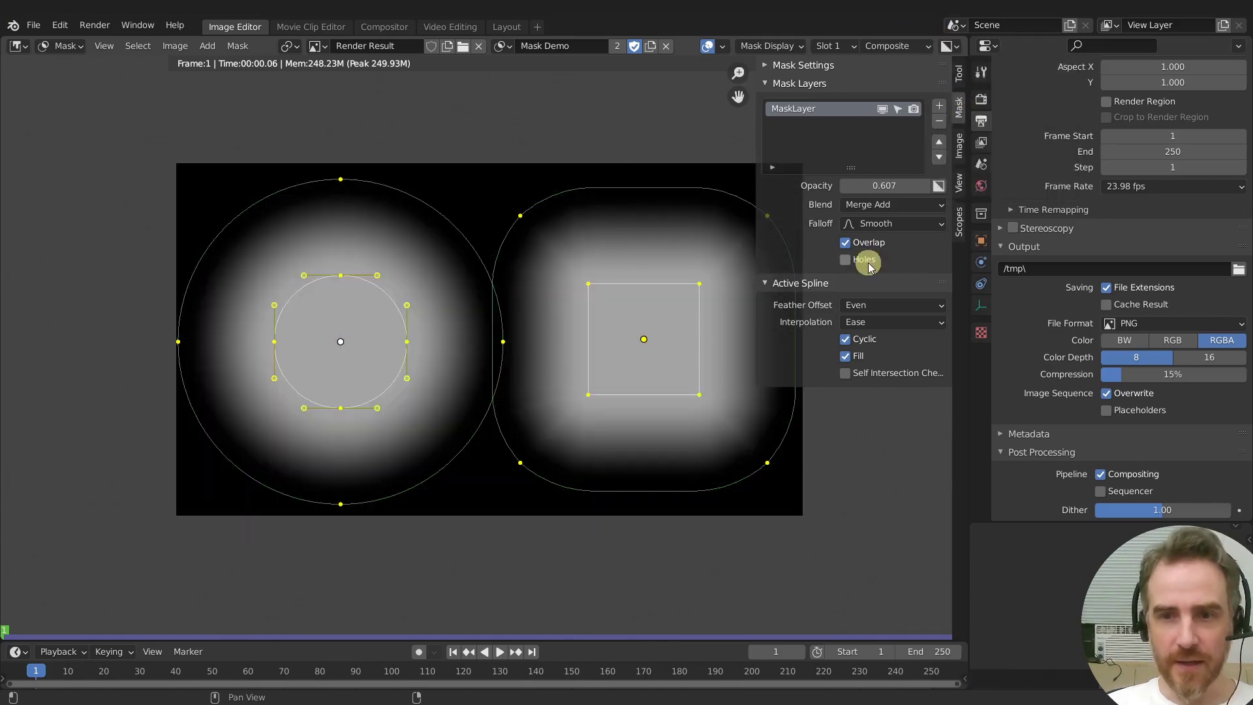
mouse_move(889, 186)
left_mouse_down()
mouse_move(581, 176)
mouse_move(771, 205)
mouse_move(940, 189)
mouse_move(887, 179)
mouse_move(366, 238)
mouse_move(878, 185)
left_mouse_up()
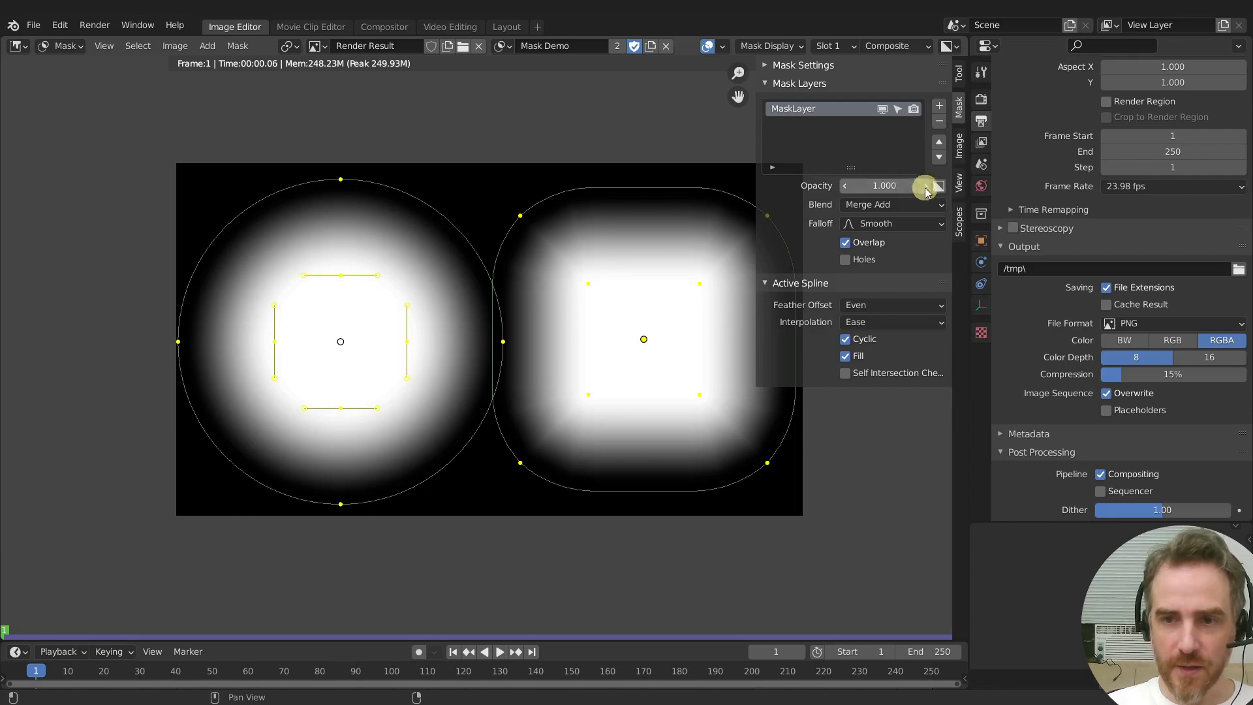
left_click(939, 185)
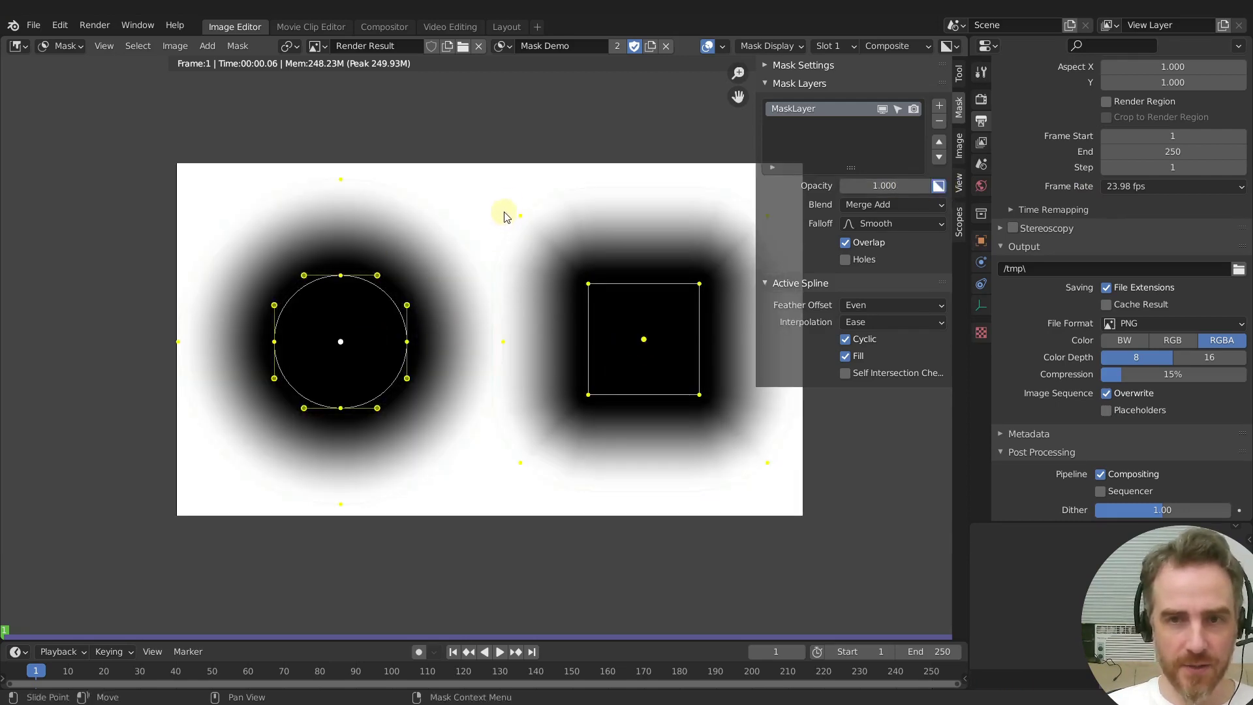
Switch to Color and Alpha, turn the layer invert off, and hide the sidebar.
left_click(949, 46)
left_click(950, 68)
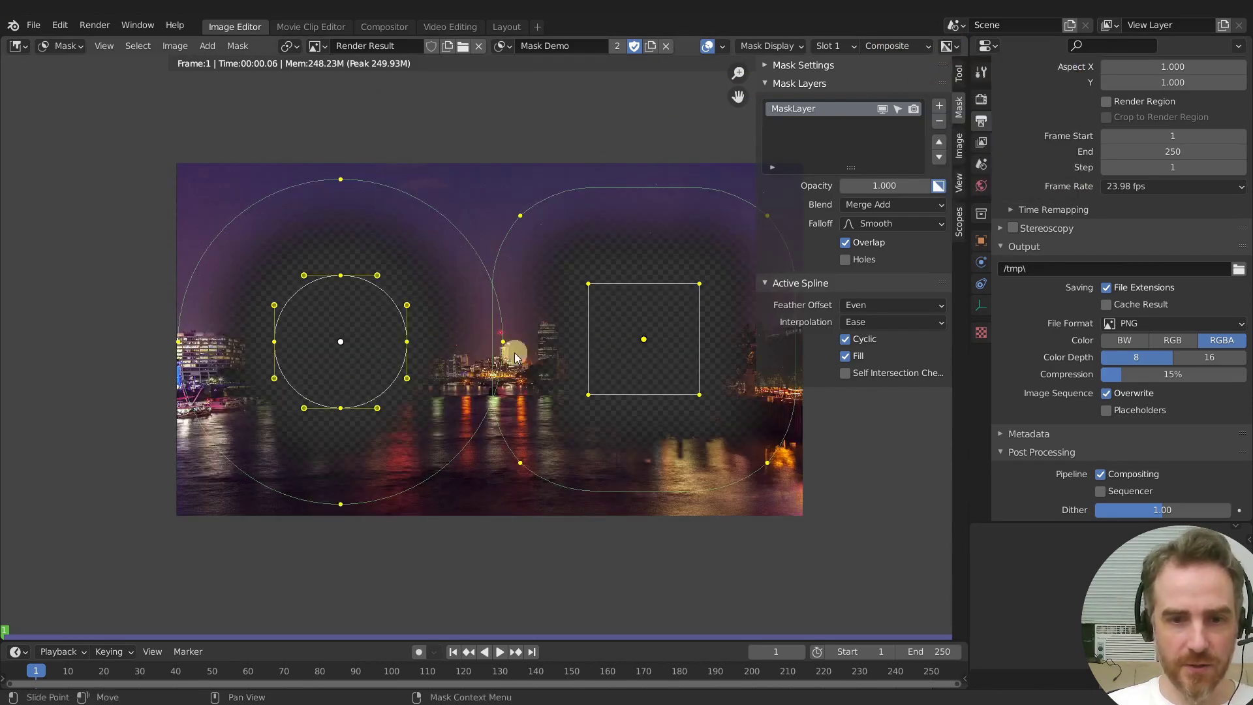
left_click(938, 187)
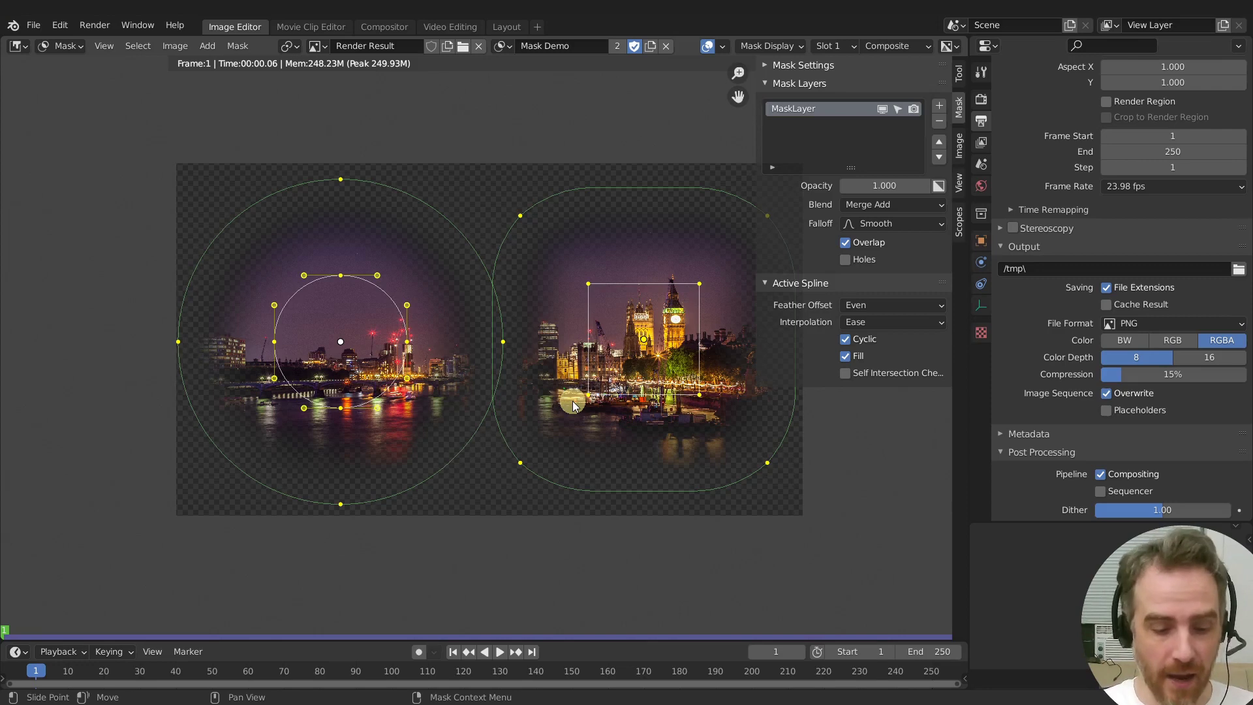
key("n")
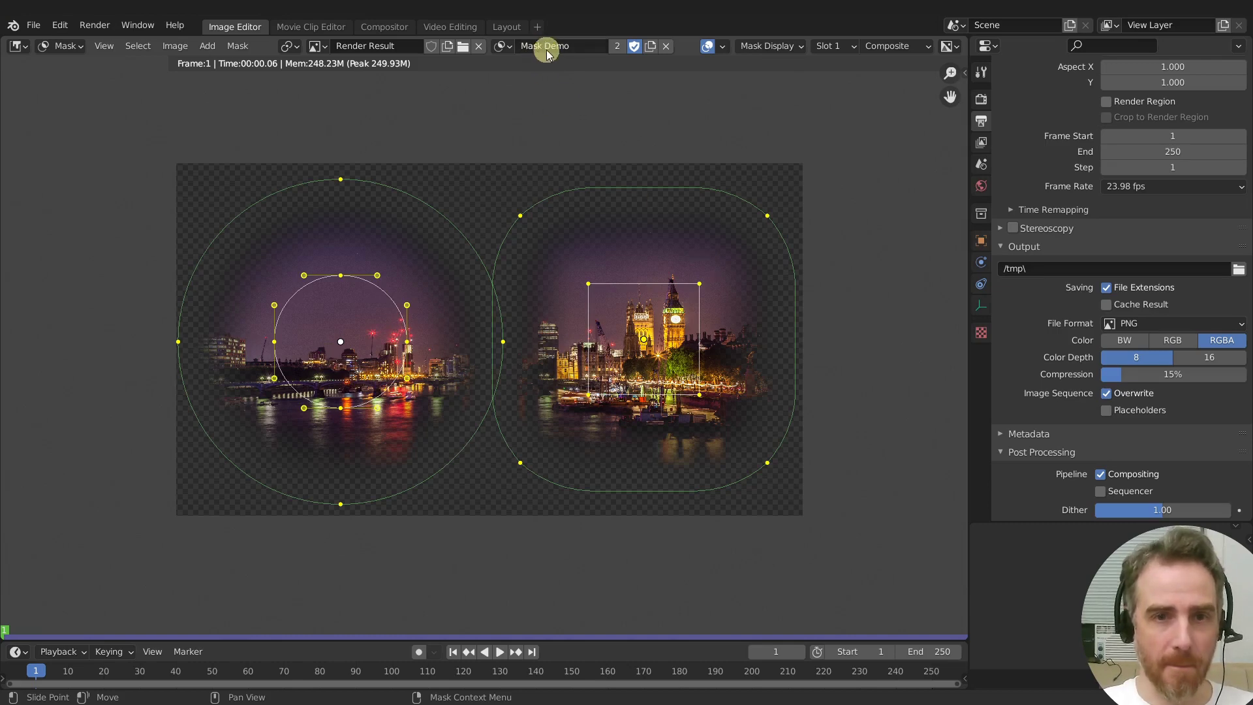
In the Image Editor, switch the mode to View and then back to Mask.
left_click(312, 28)
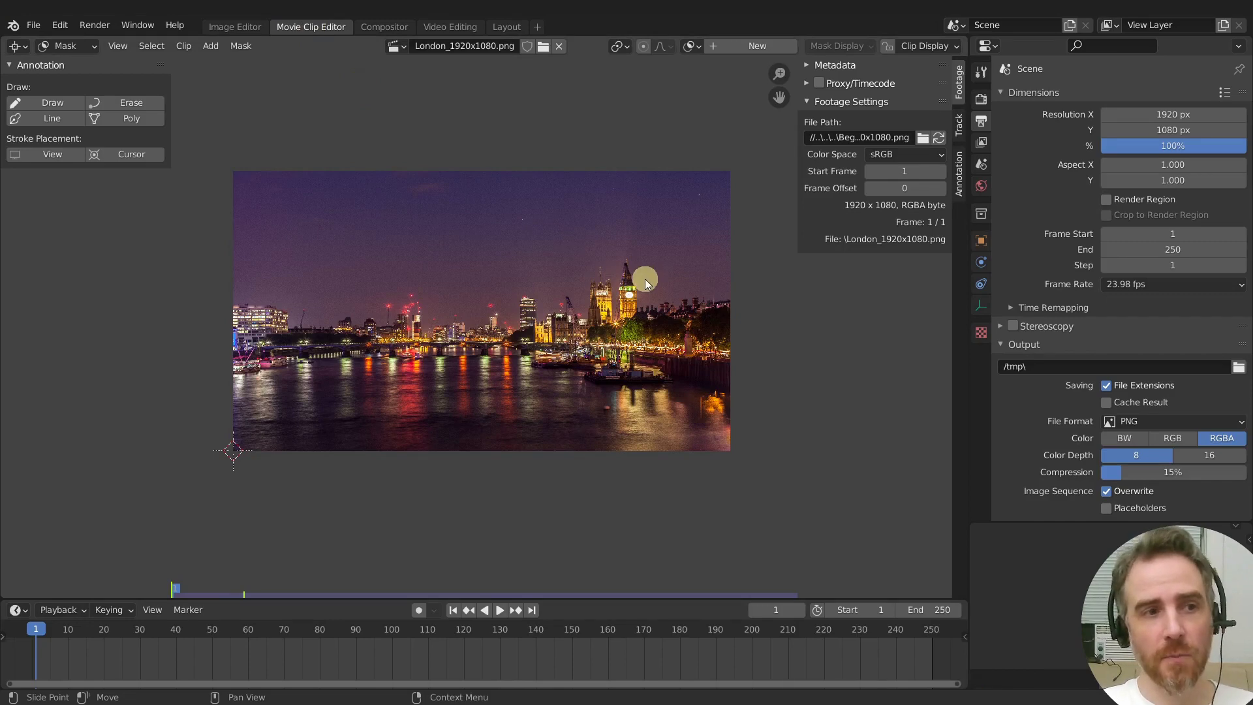
left_click(236, 28)
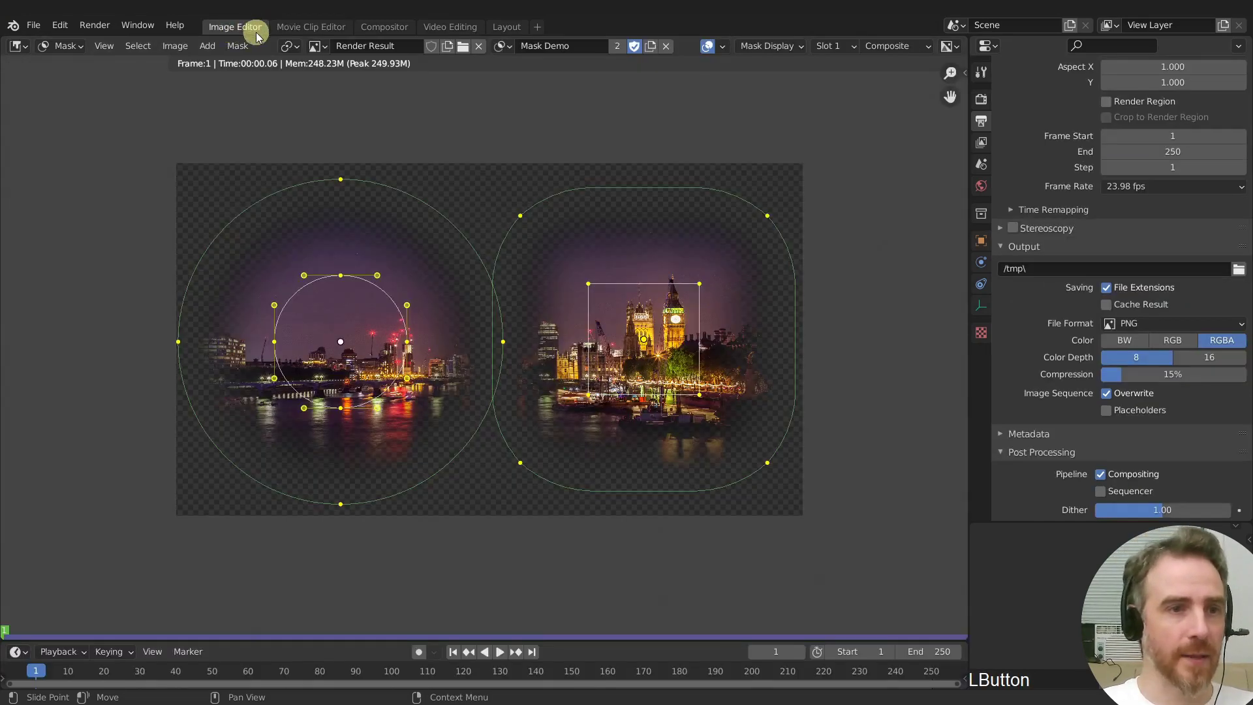
left_click(66, 45)
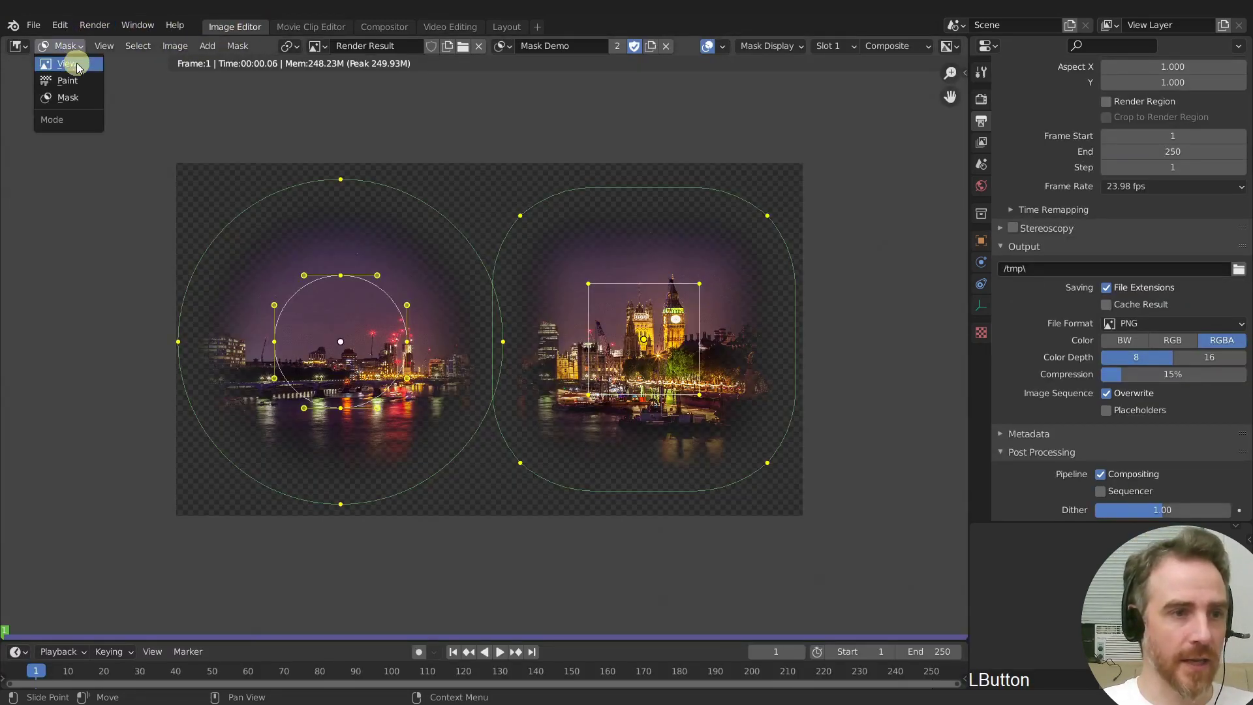
left_click(68, 64)
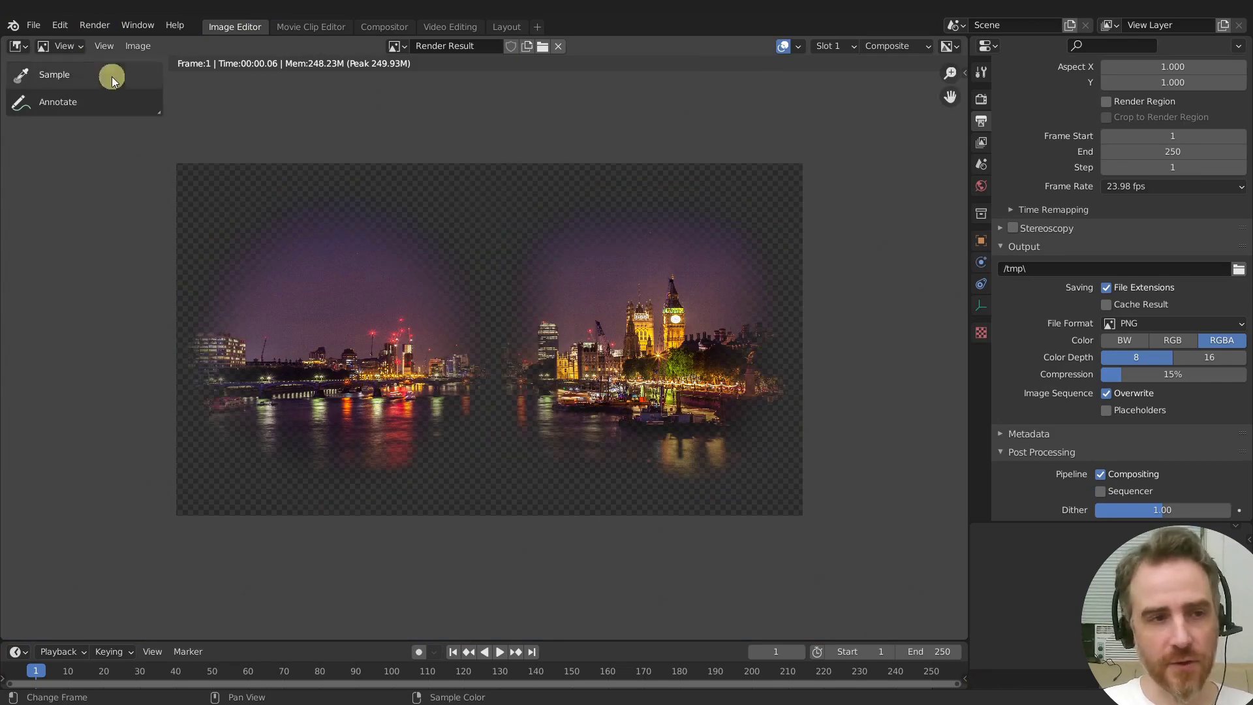
left_click(65, 50)
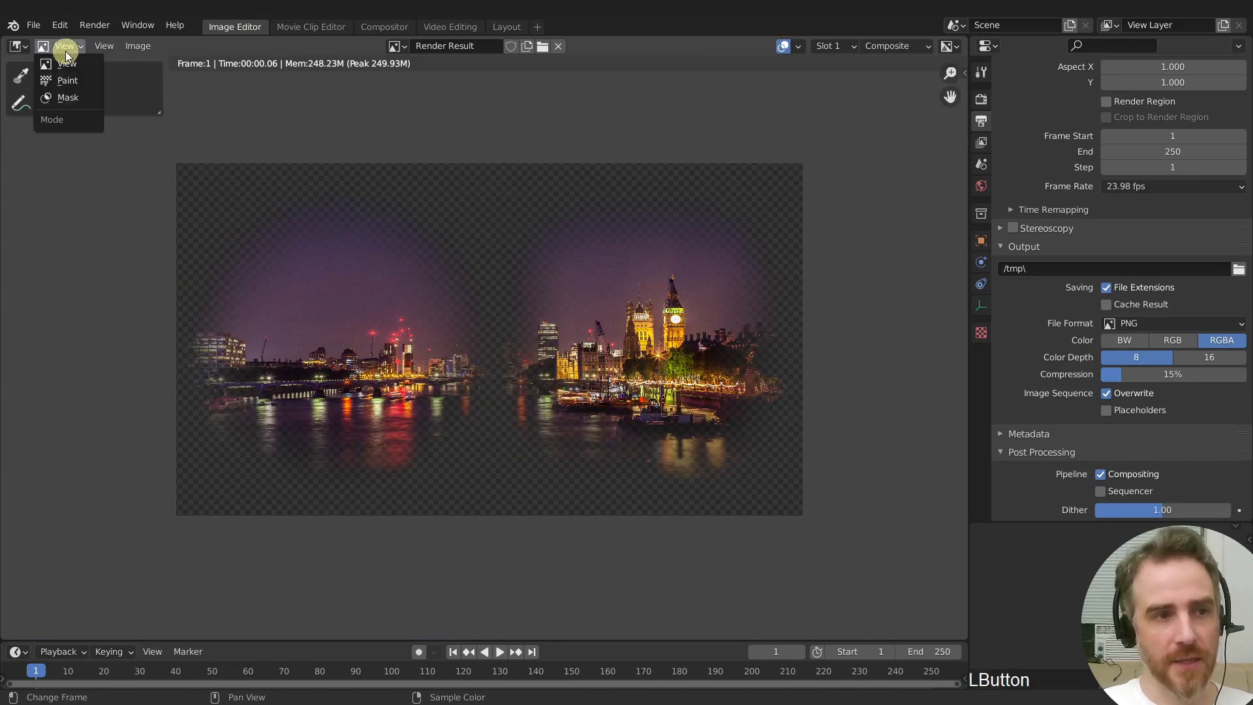
left_click(65, 97)
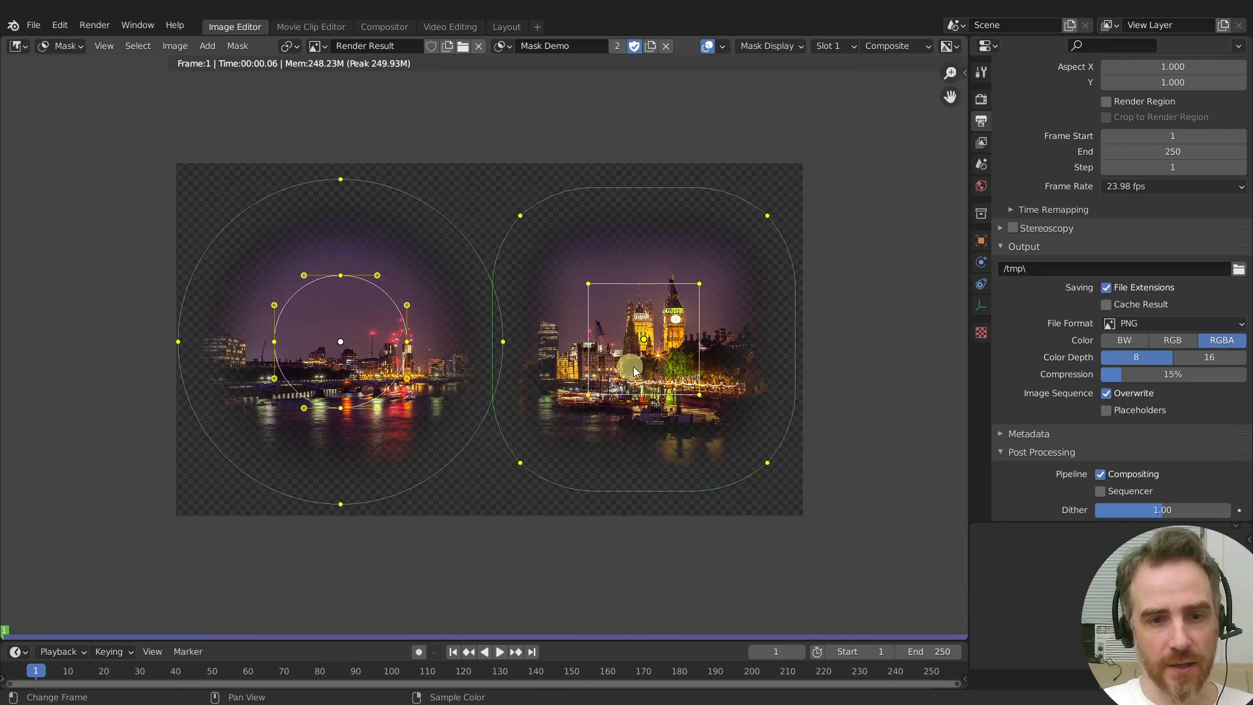
In the Movie Clip Editor, try Tracking mode, then set the mode back to Mask.
left_click(306, 27)
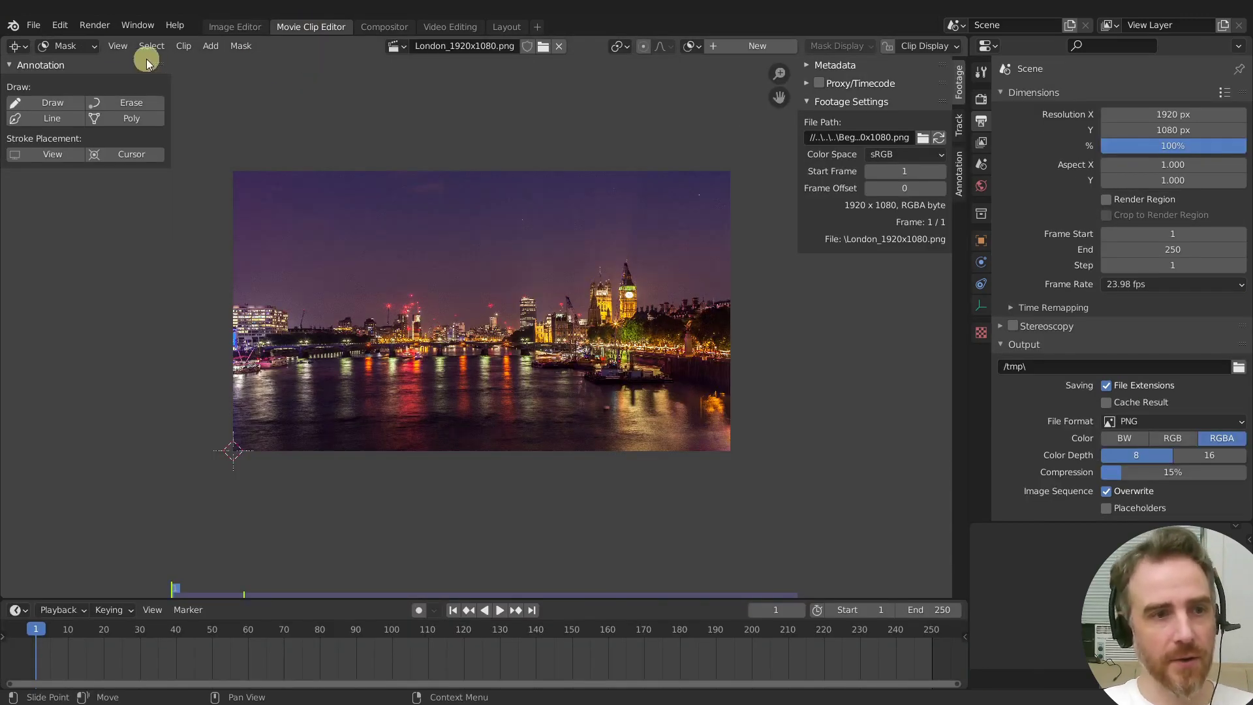
left_click(85, 43)
left_click(81, 69)
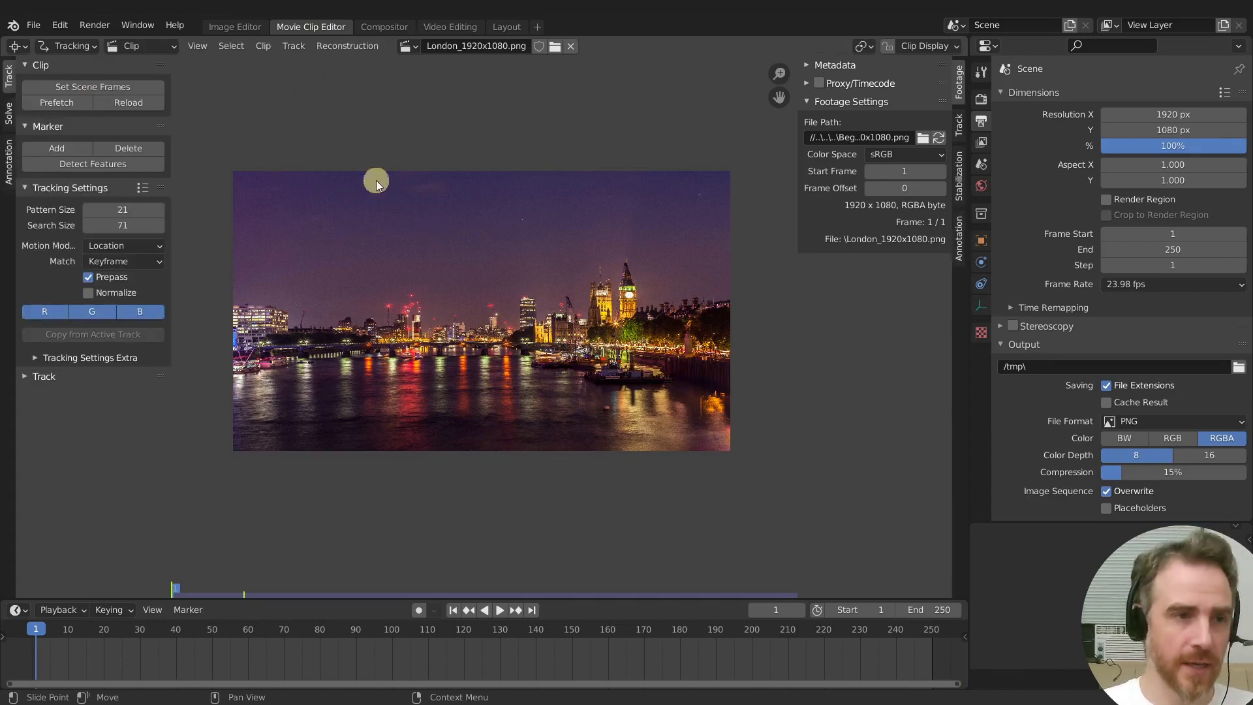
left_click(69, 45)
left_click(69, 81)
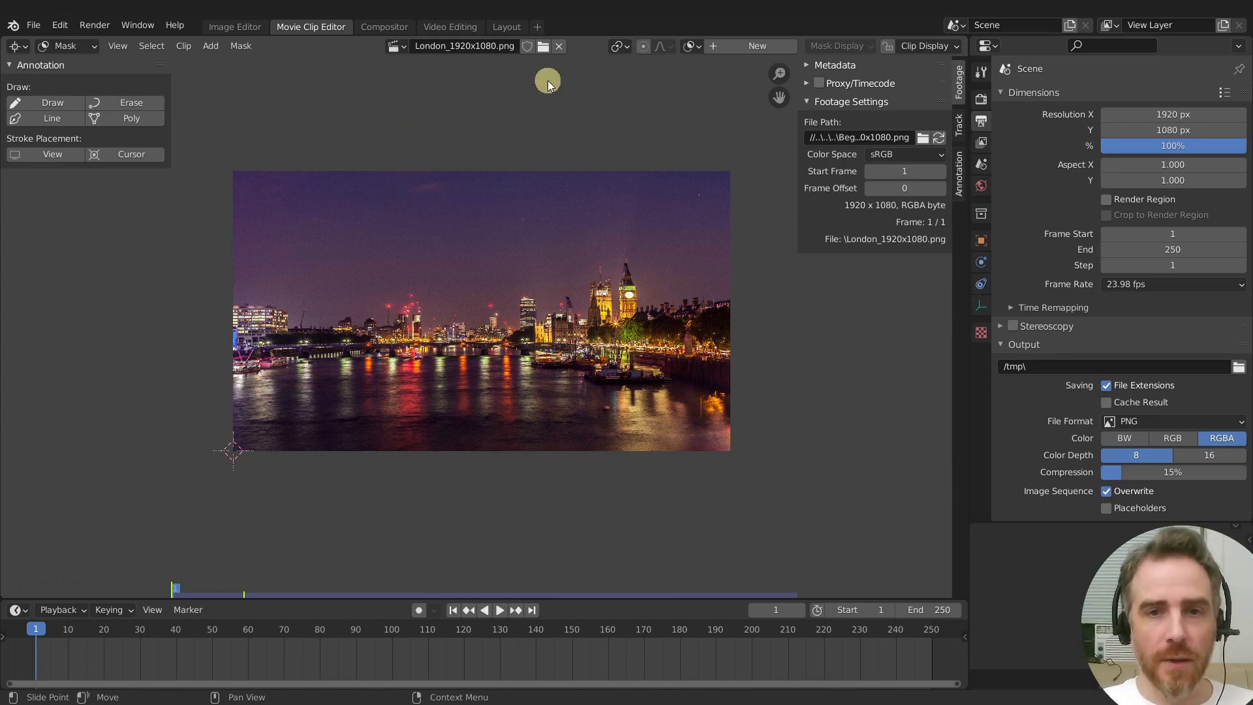
Load the Mask Demo mask onto the clip and set the mask overlay to Combined.
left_click(689, 48)
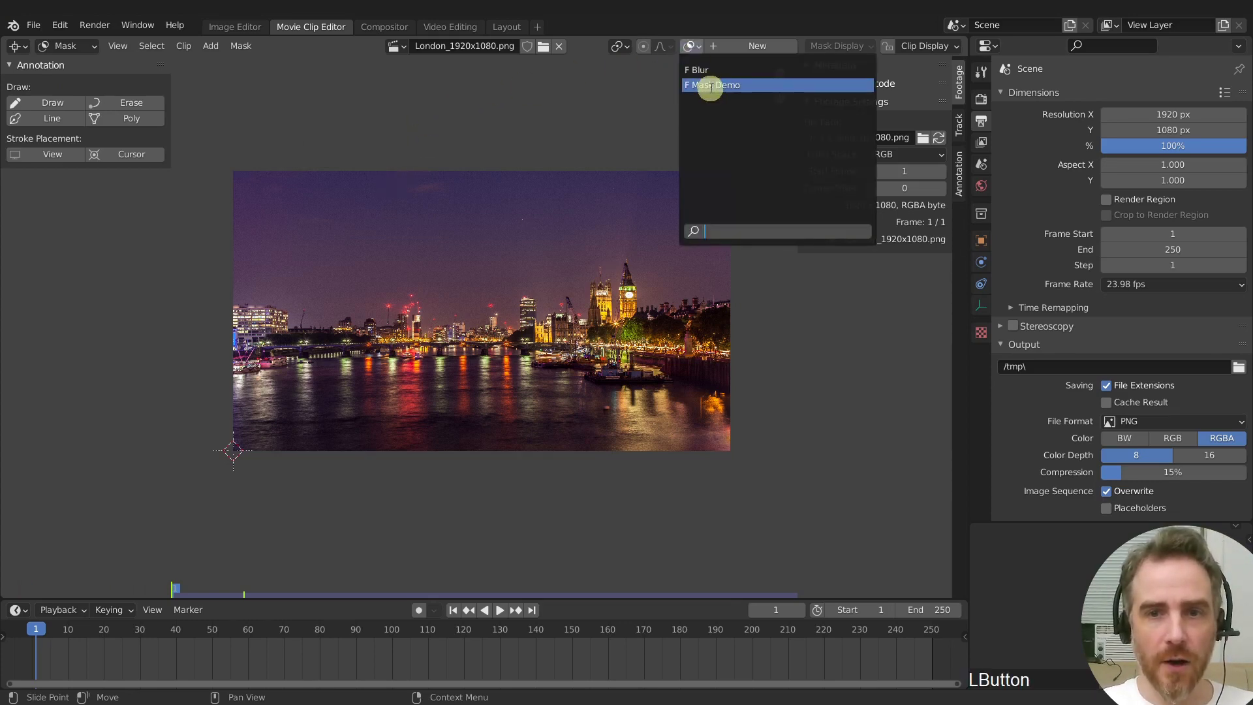
left_click(711, 86)
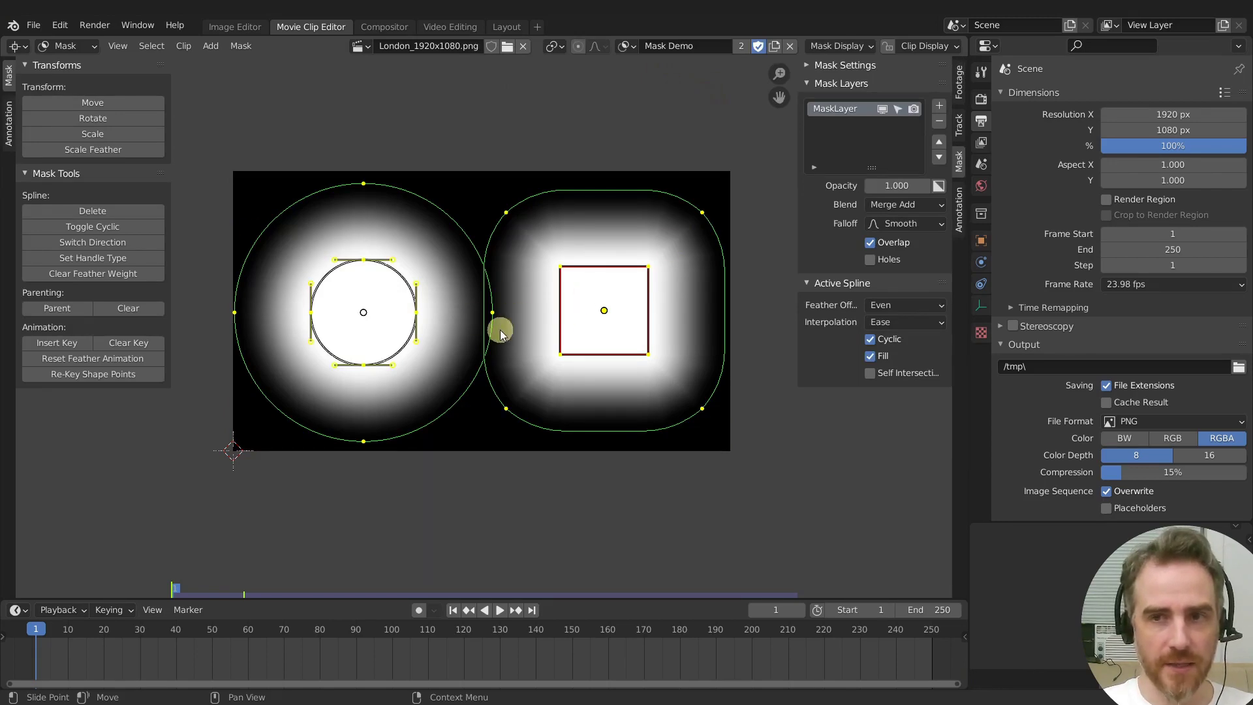
left_click(836, 47)
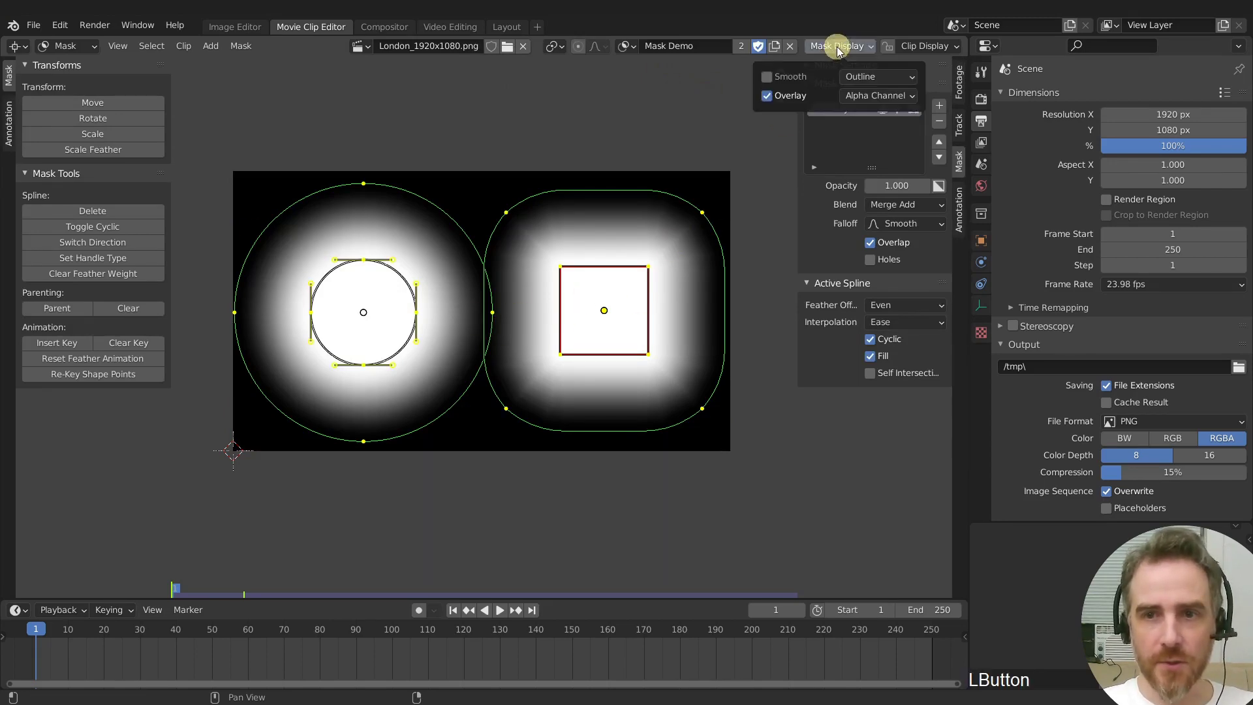
left_click(877, 95)
left_click(862, 123)
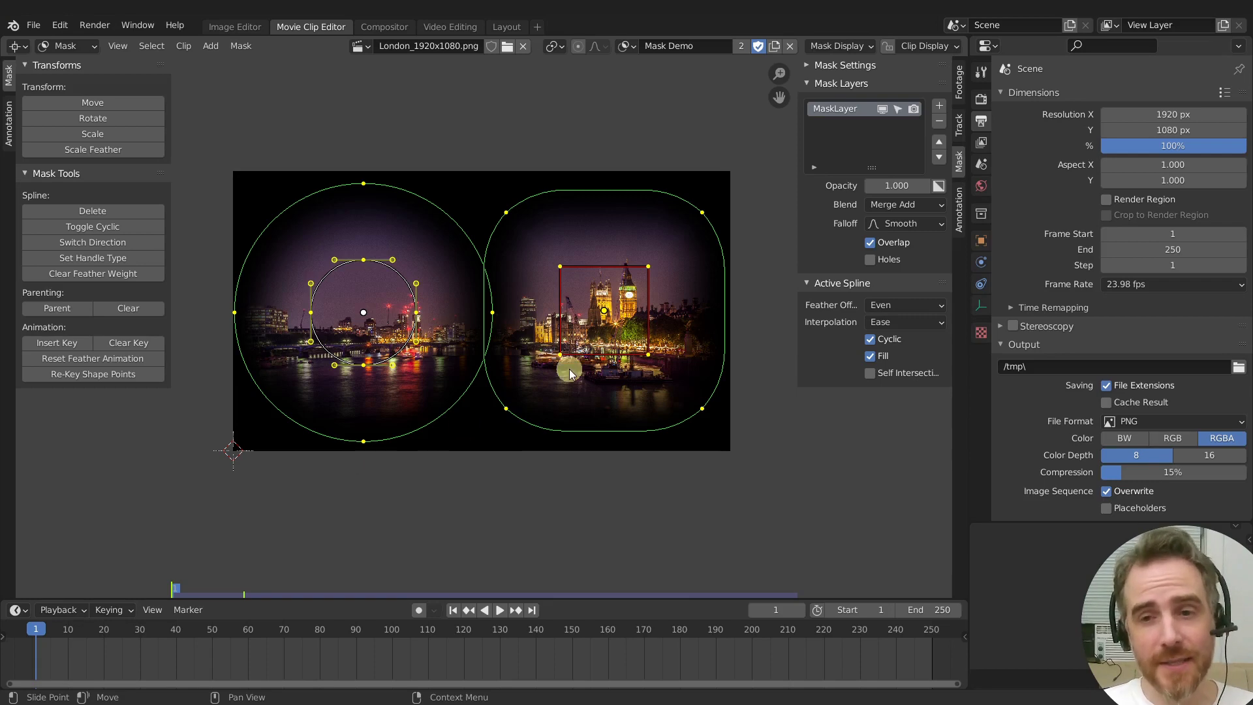
Try inverting the mask and lowering its opacity, then restore it uninverted at 1.000 opacity.
left_click(938, 186)
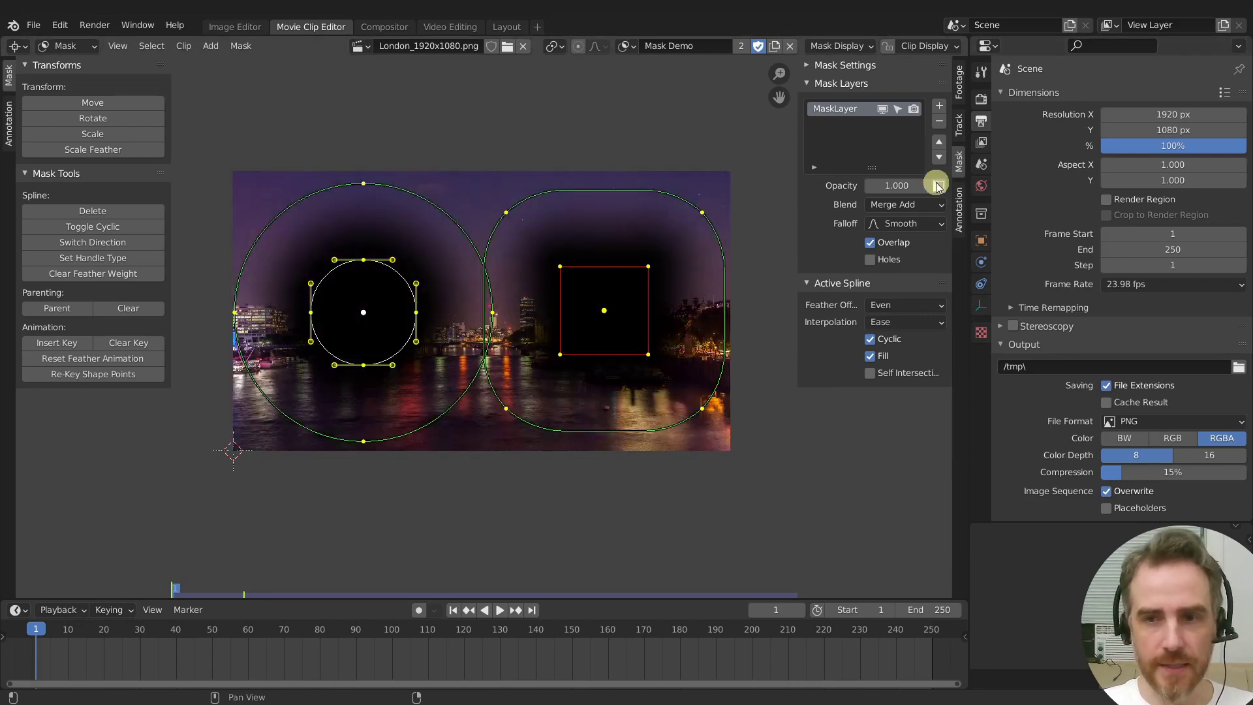
left_click_drag(934, 182, 1024, 210)
left_click(938, 186)
left_click_drag(849, 184, 912, 188)
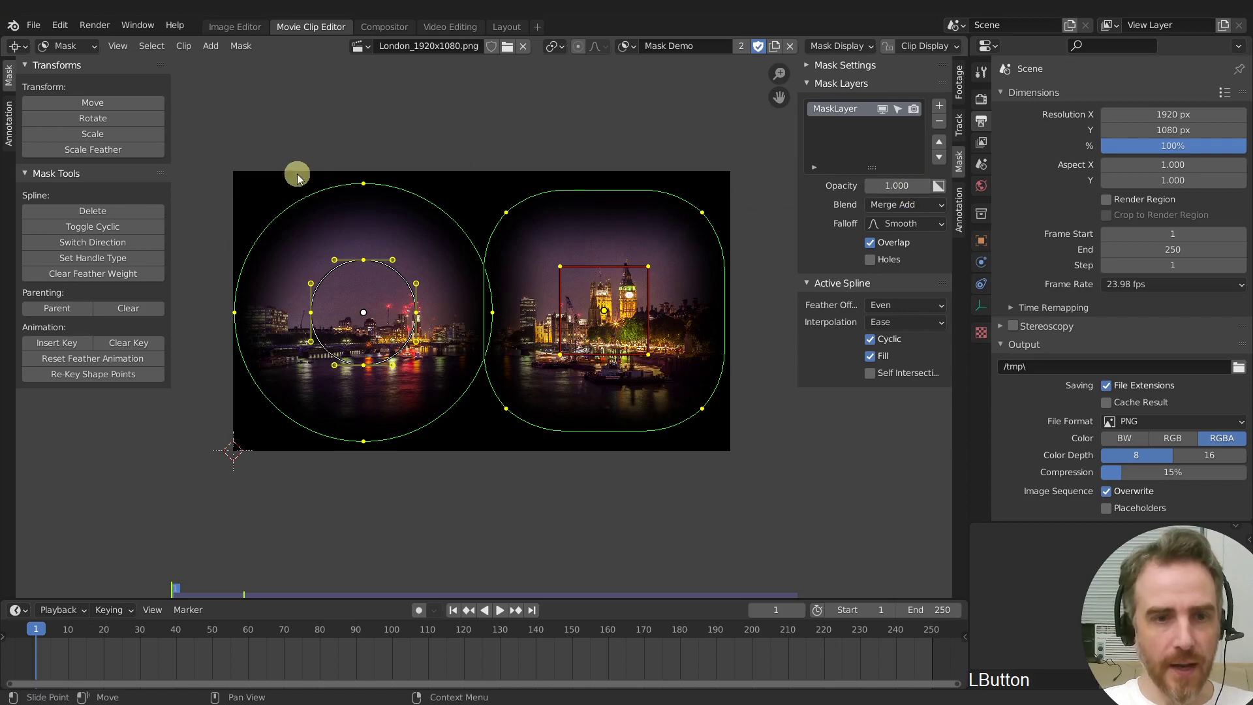
left_click(211, 47)
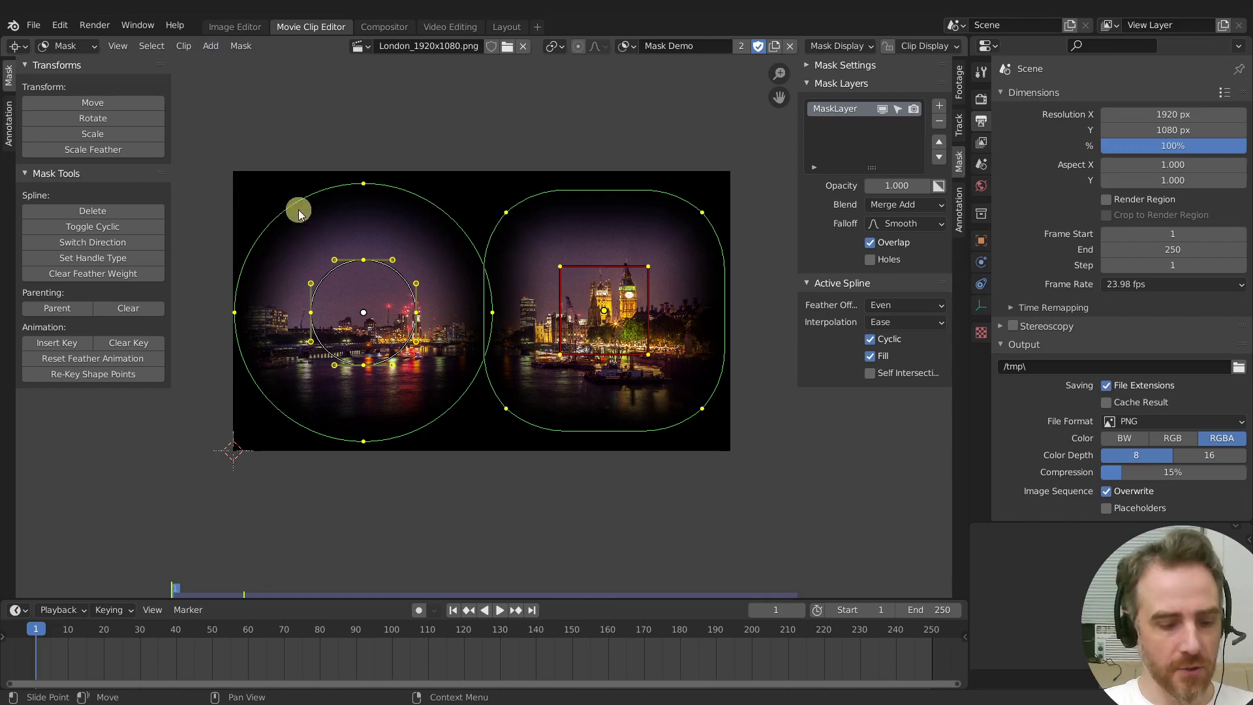
Ctrl+click a new mask shape above and right of the left circle, curving its newest points.
key("ctrl")
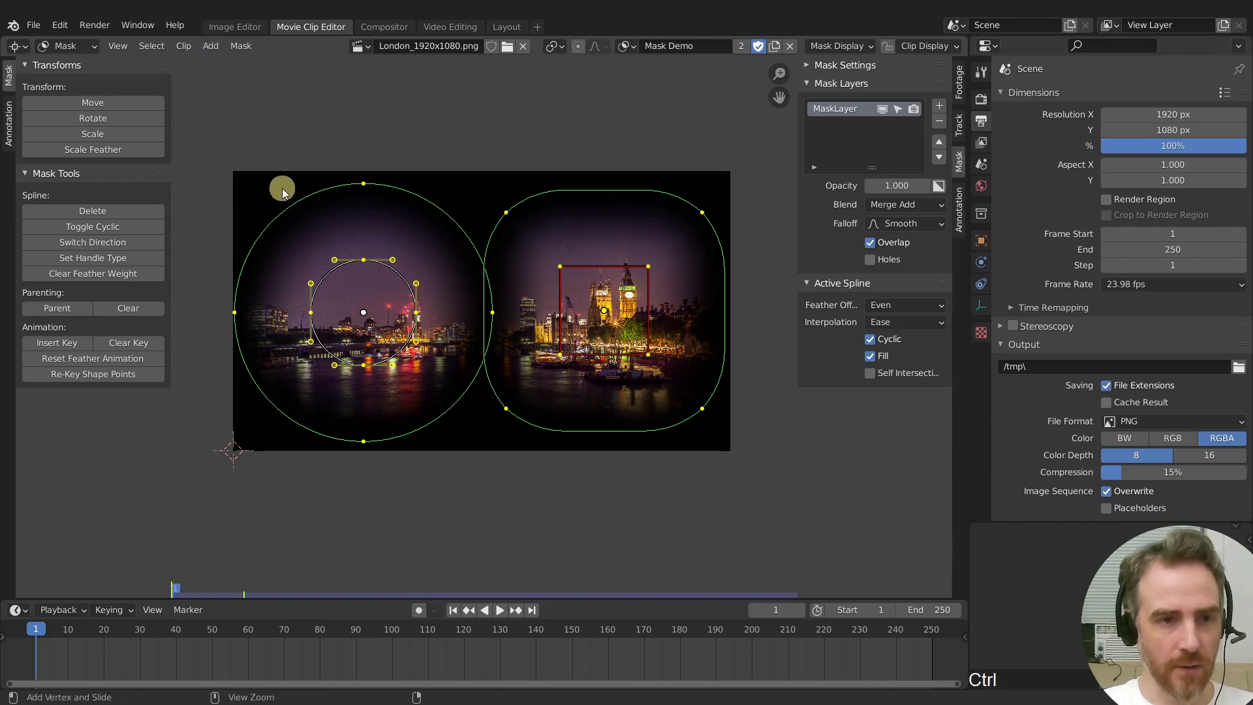
left_click(281, 187, "ctrl")
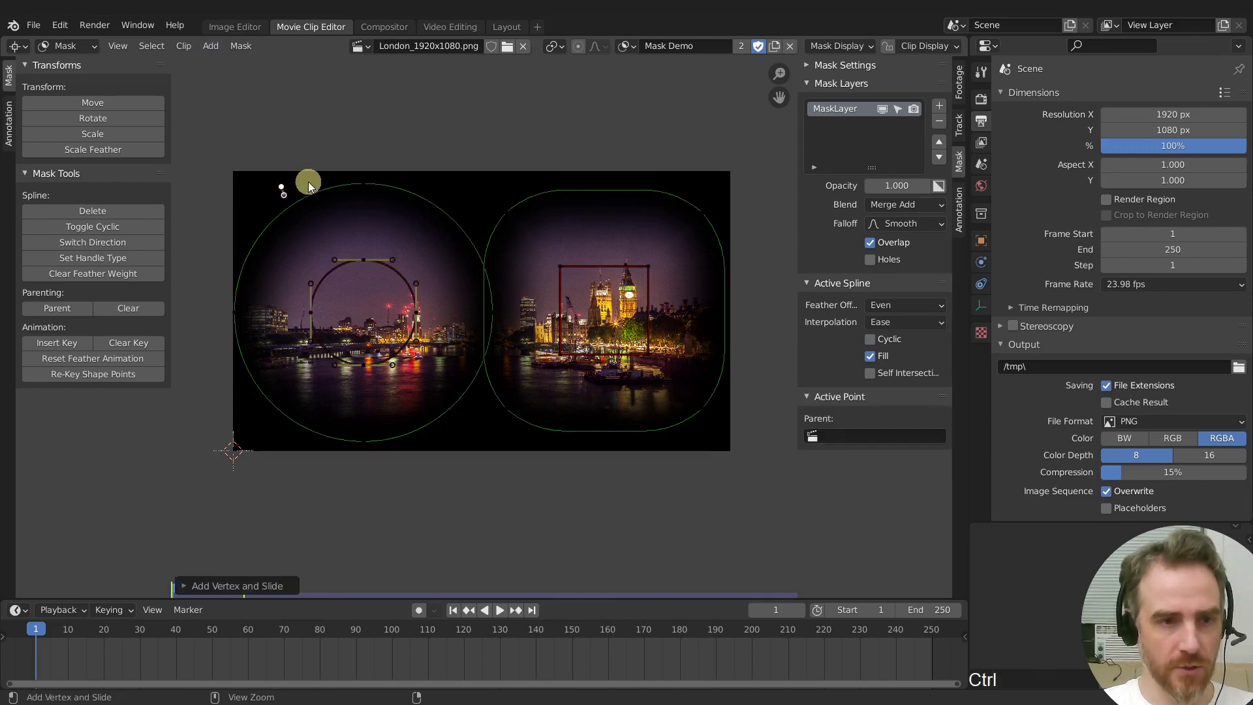
left_click(335, 170, "ctrl")
left_click(423, 179, "ctrl")
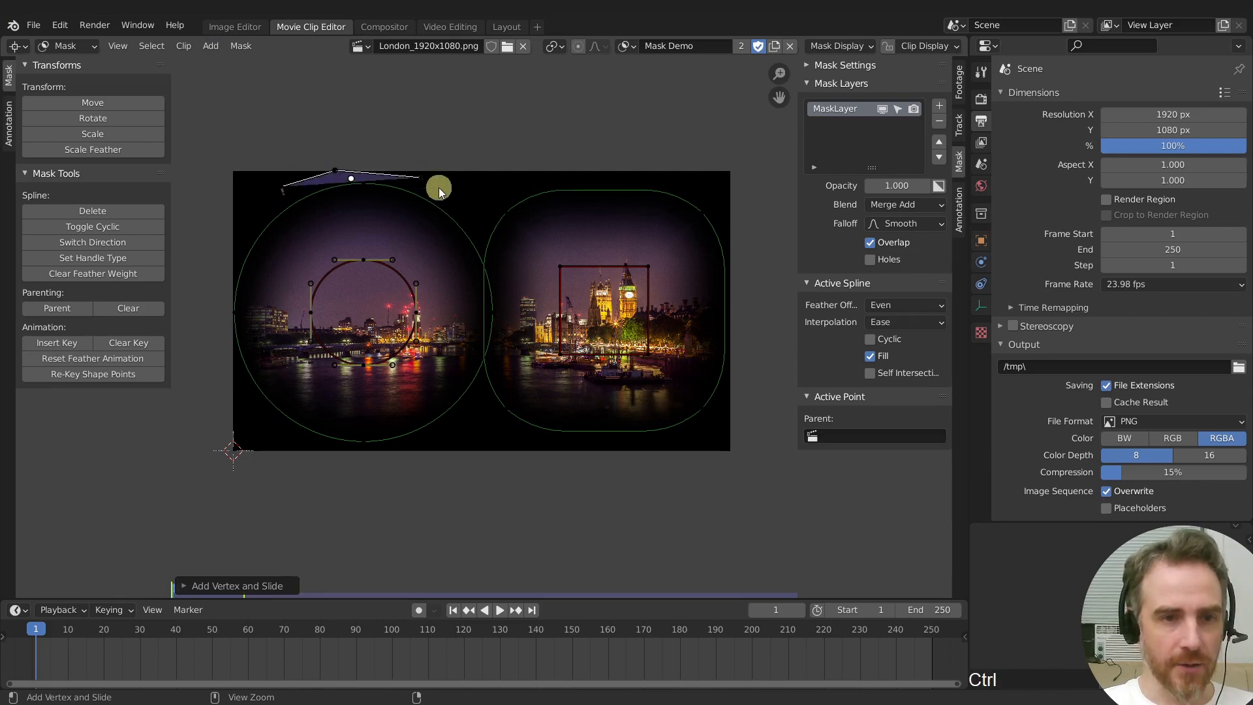
left_click(457, 204, "ctrl")
left_click(455, 264, "ctrl")
left_click(449, 292, "ctrl")
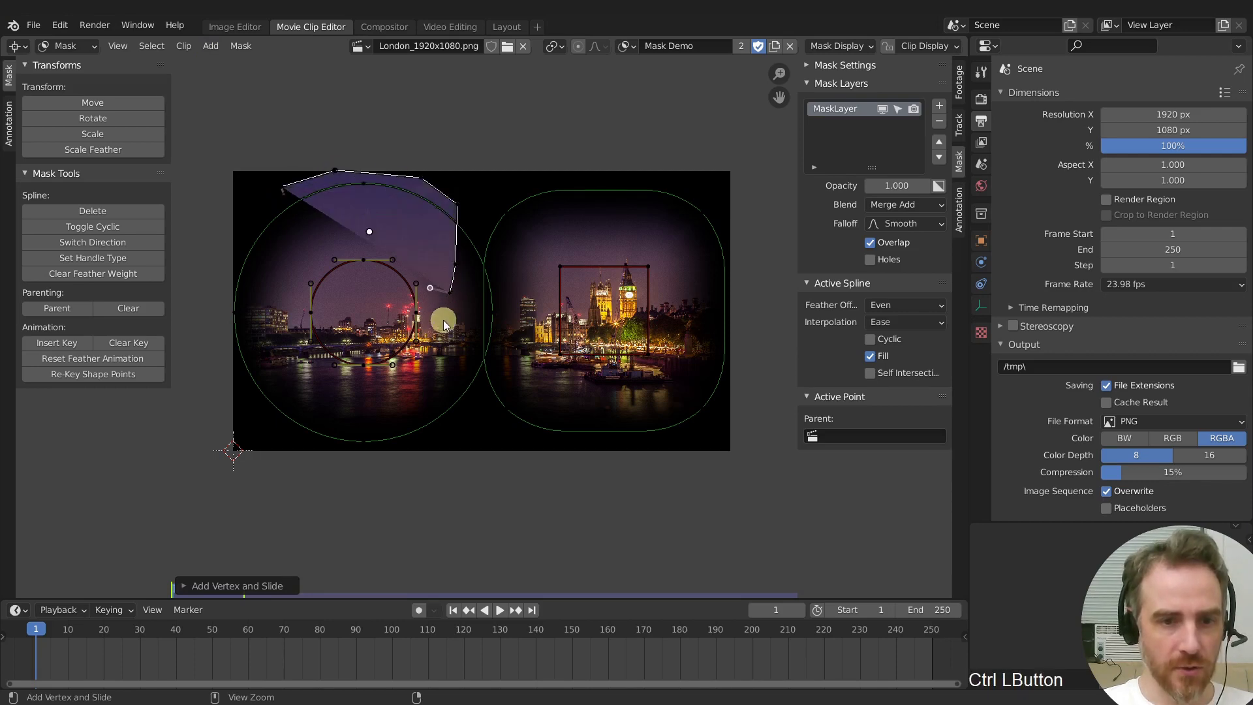
left_click_drag(427, 360, 453, 377, "ctrl")
left_click_drag(392, 314, 369, 279, "ctrl")
Add points to the circle mask, close the new shape into a loop, and move it over the skyline centre.
left_click_drag(338, 358, 318, 297, "ctrl")
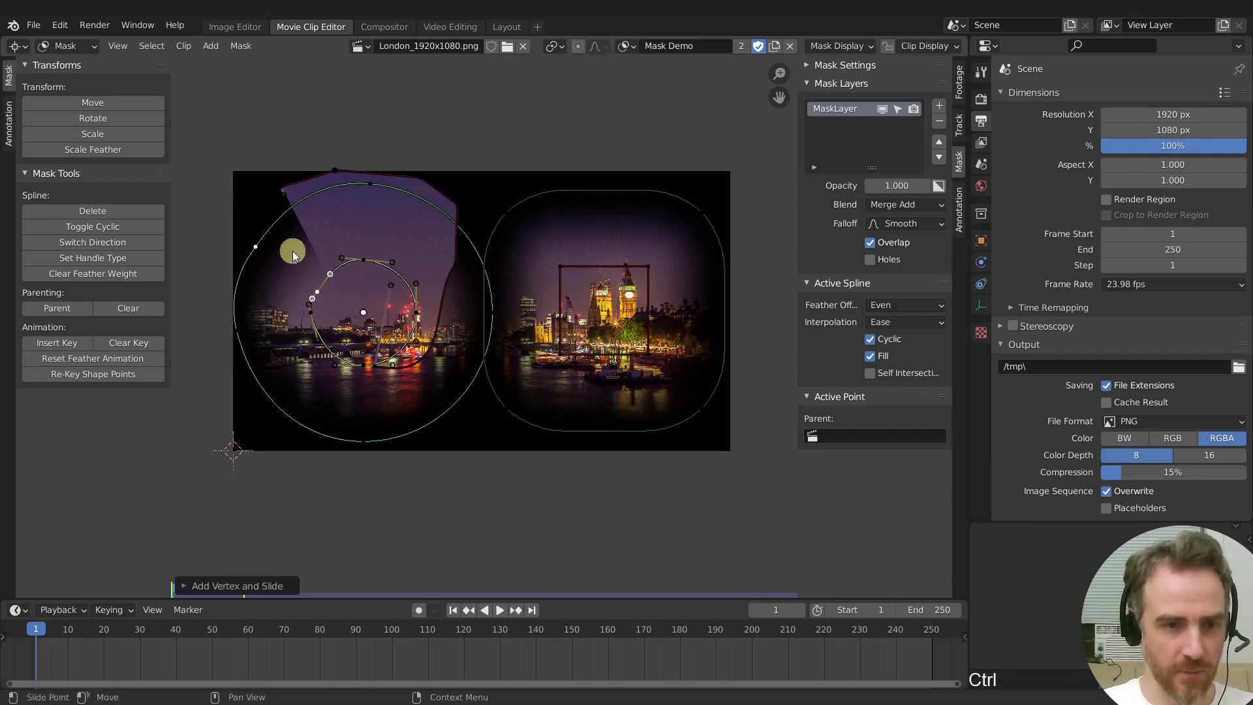
left_click(258, 225, "ctrl")
left_click_drag(258, 226, 342, 273, "ctrl")
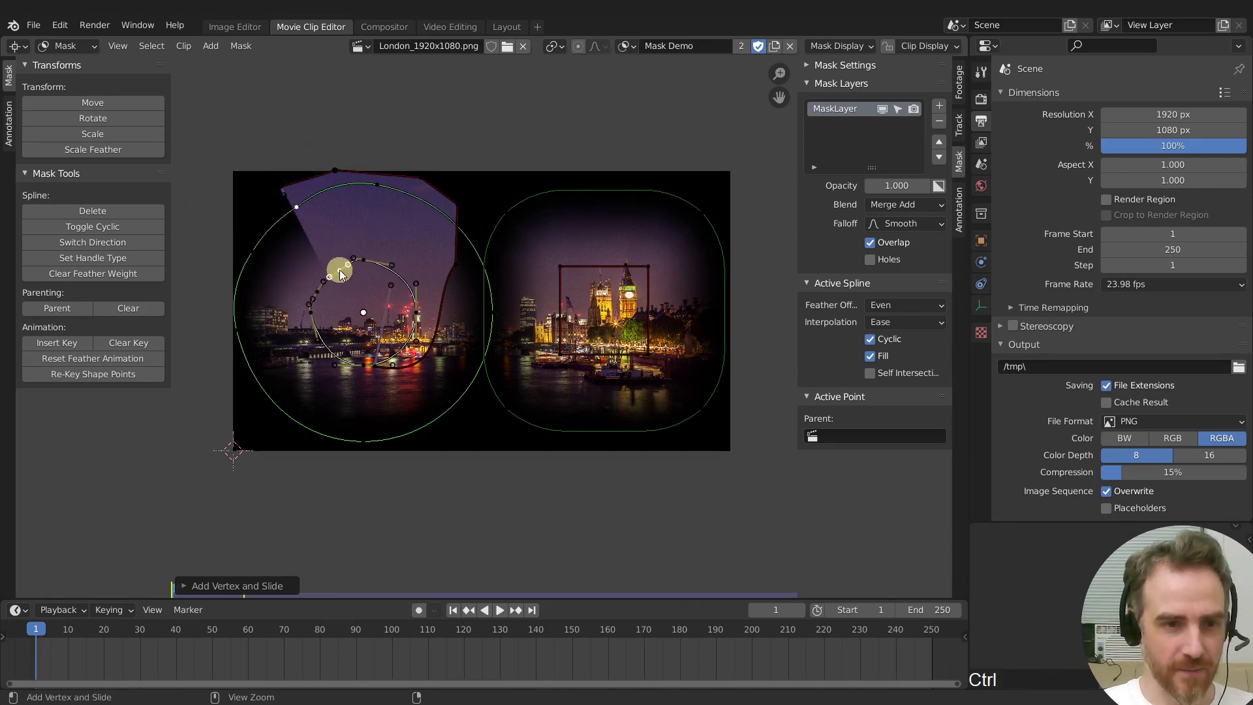
key("alt+c")
left_click(374, 366)
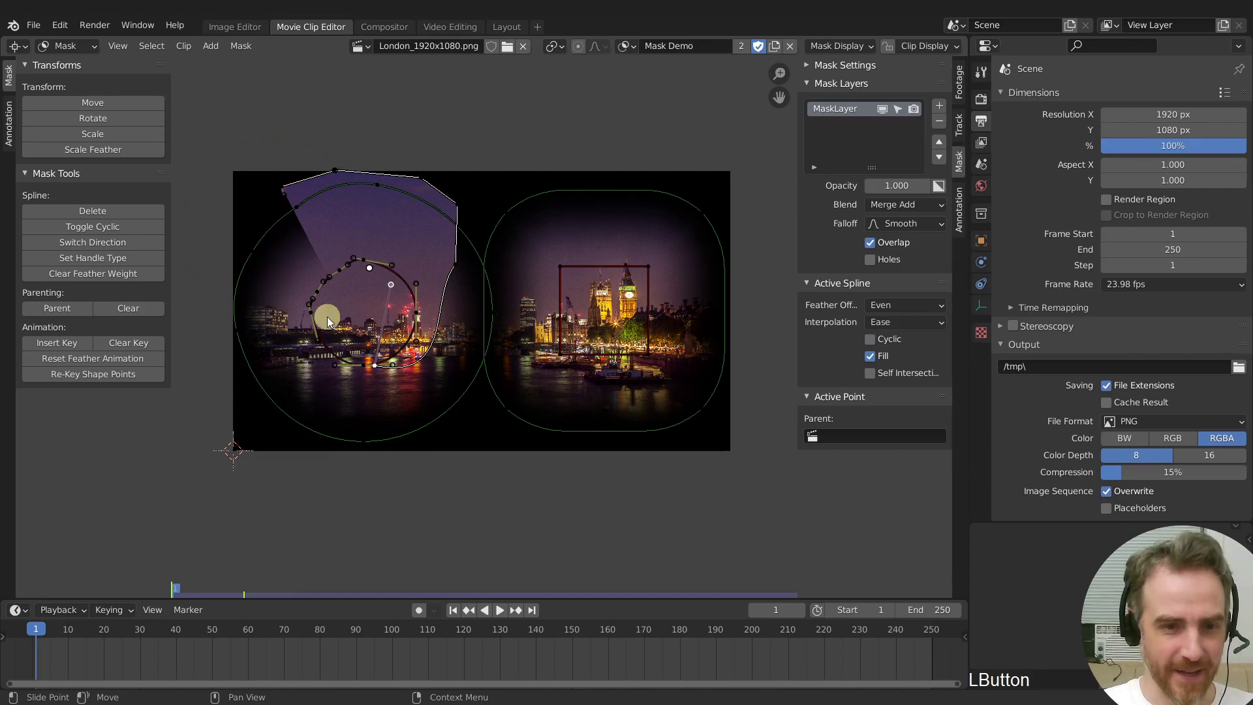
left_click(267, 233, "ctrl")
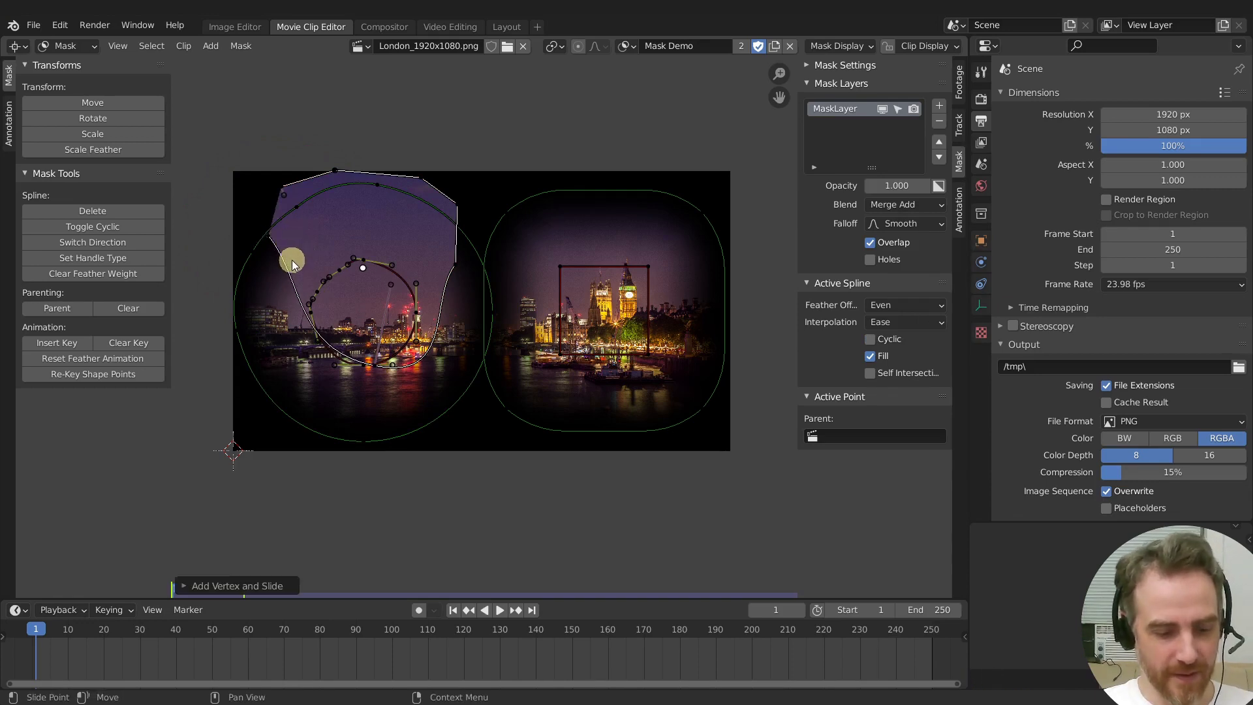
key("alt+c")
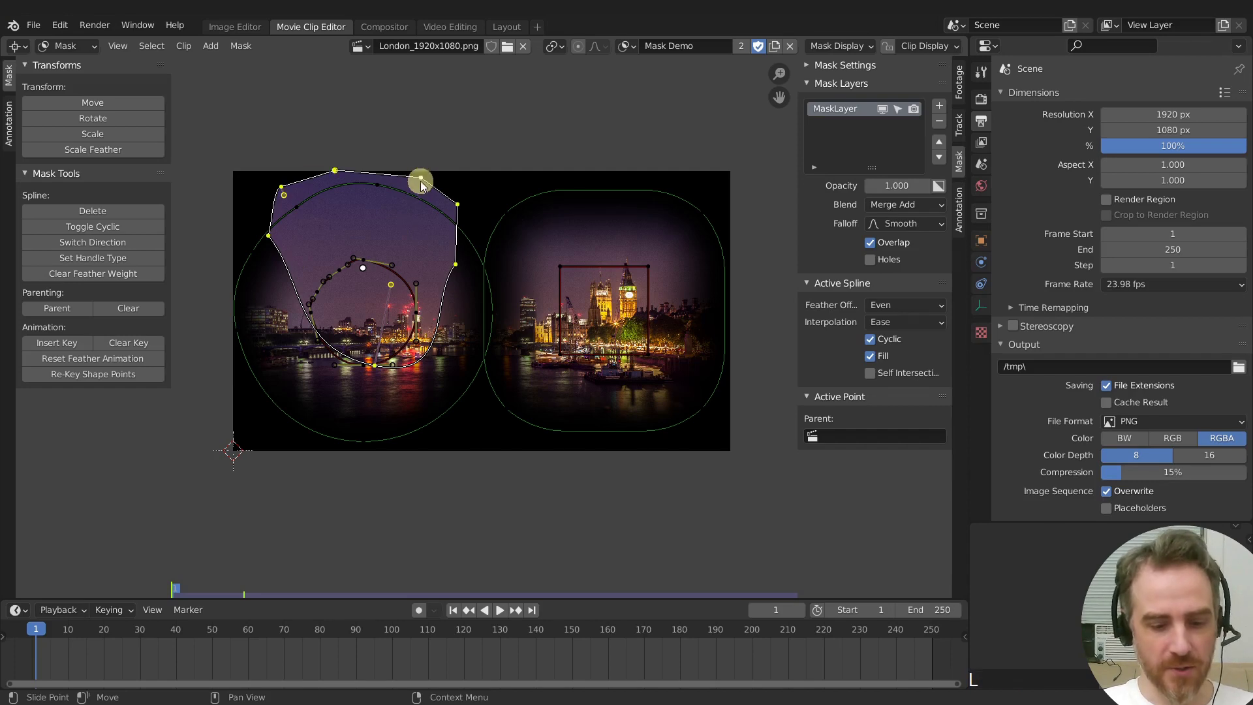
key("g")
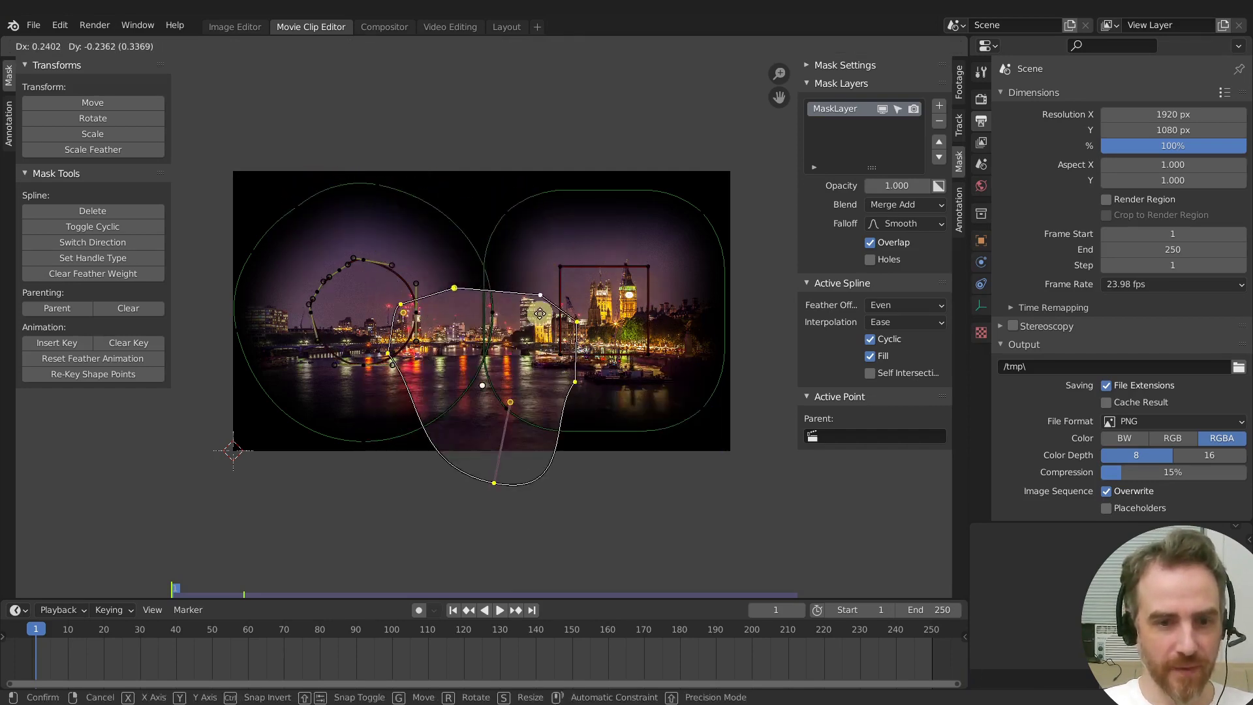
left_click(525, 297)
In the Image Editor, add two mask points at the top to square the peak.
left_click(236, 28)
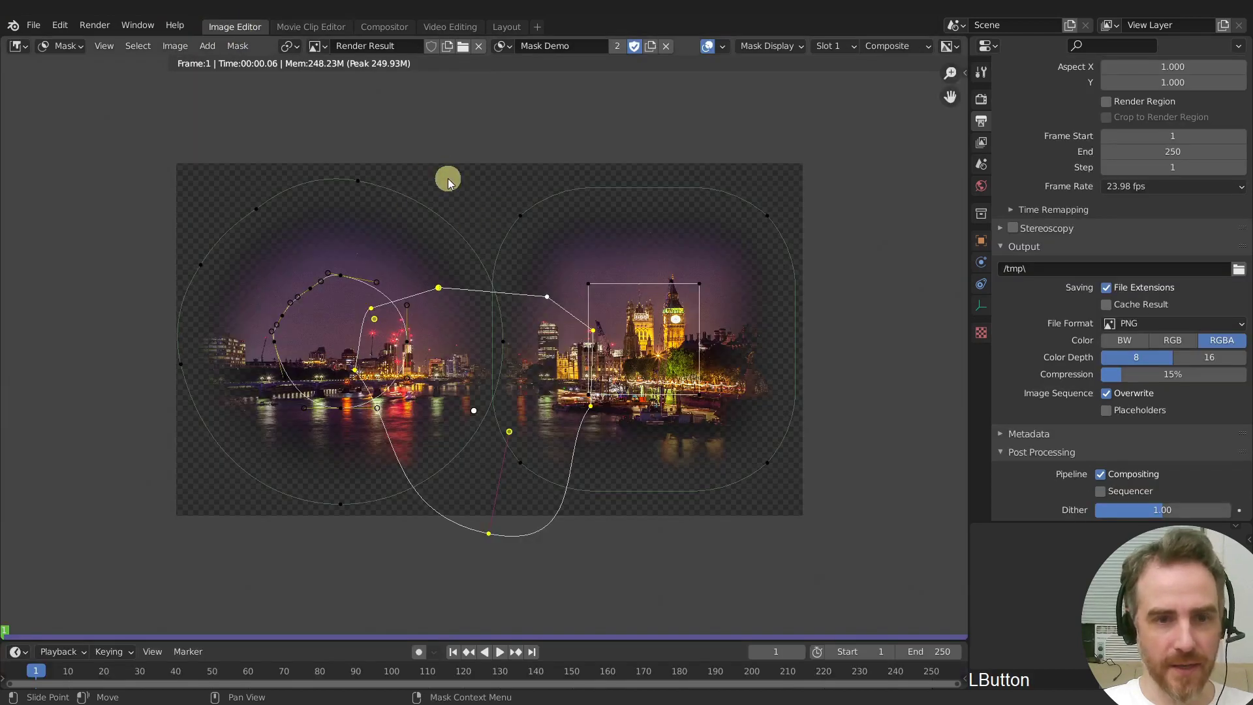
left_click(466, 185, "ctrl")
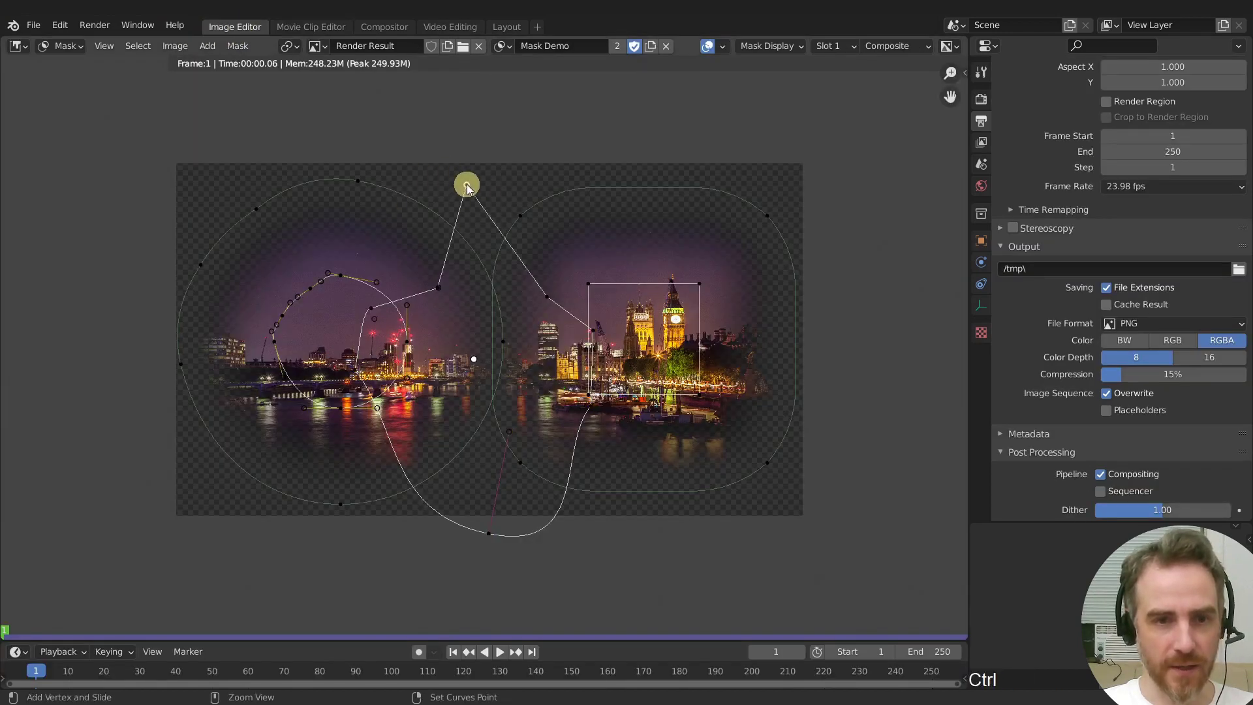
left_click(521, 188, "ctrl")
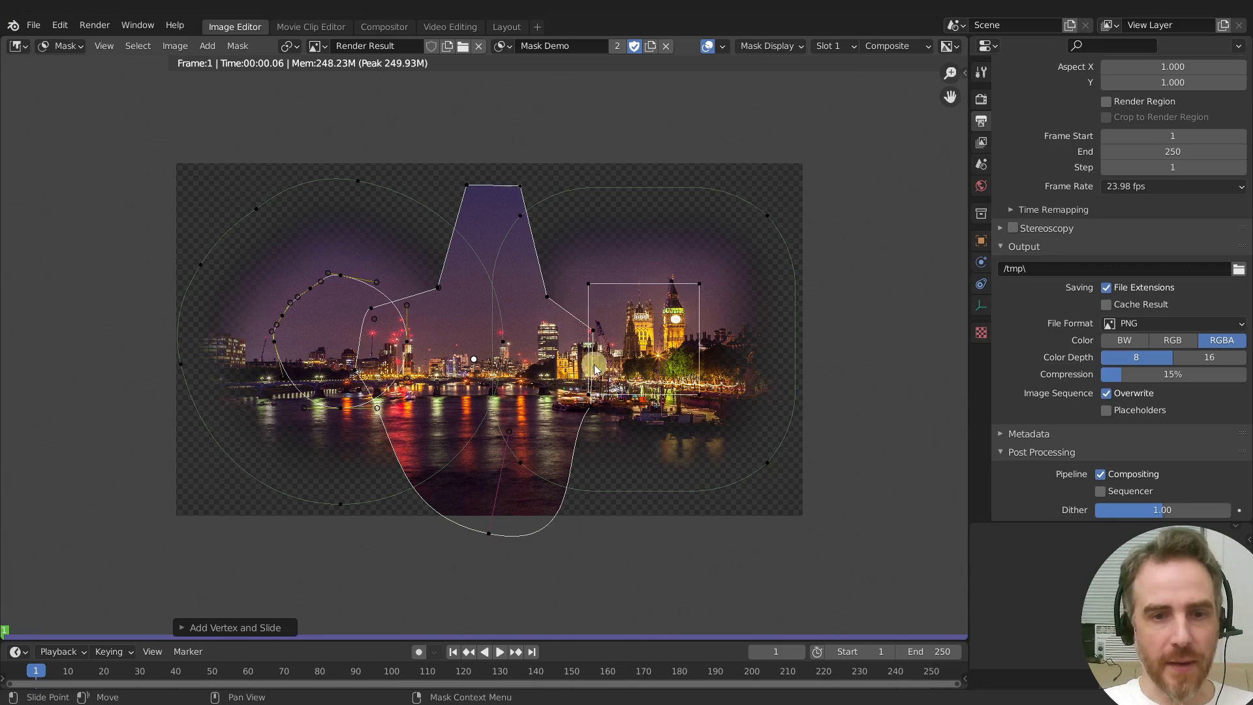
left_click(282, 27)
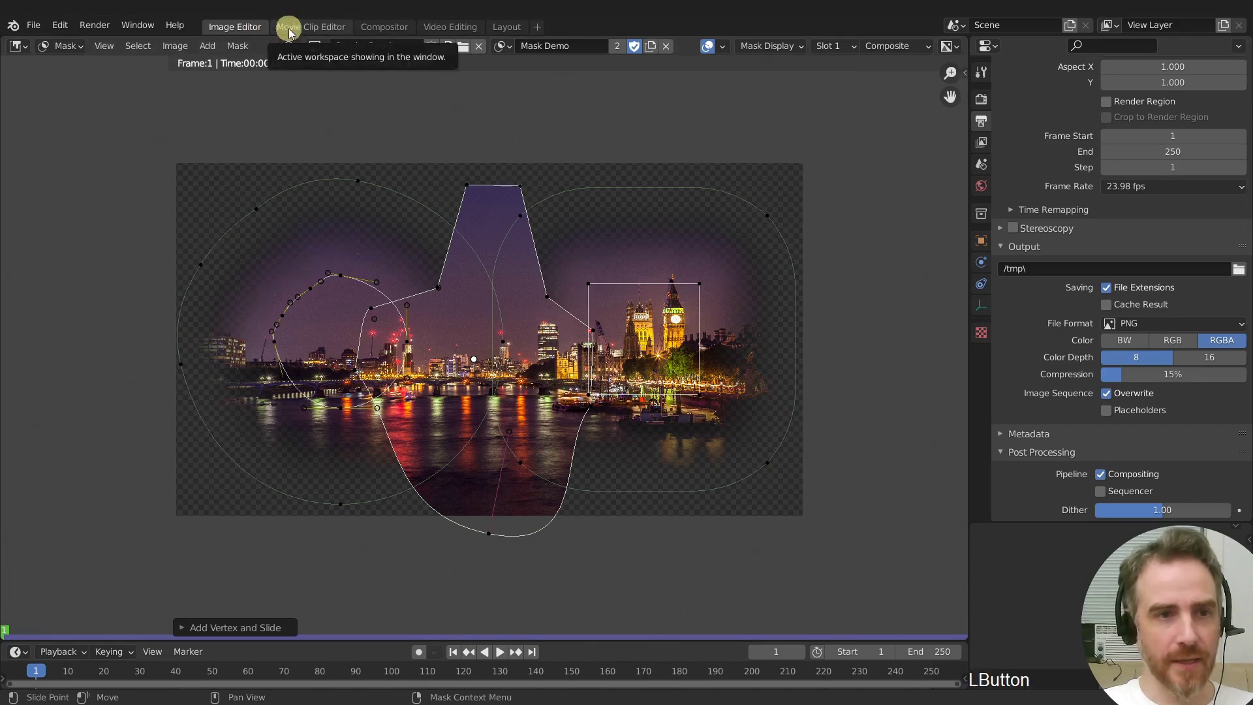
left_click(386, 27)
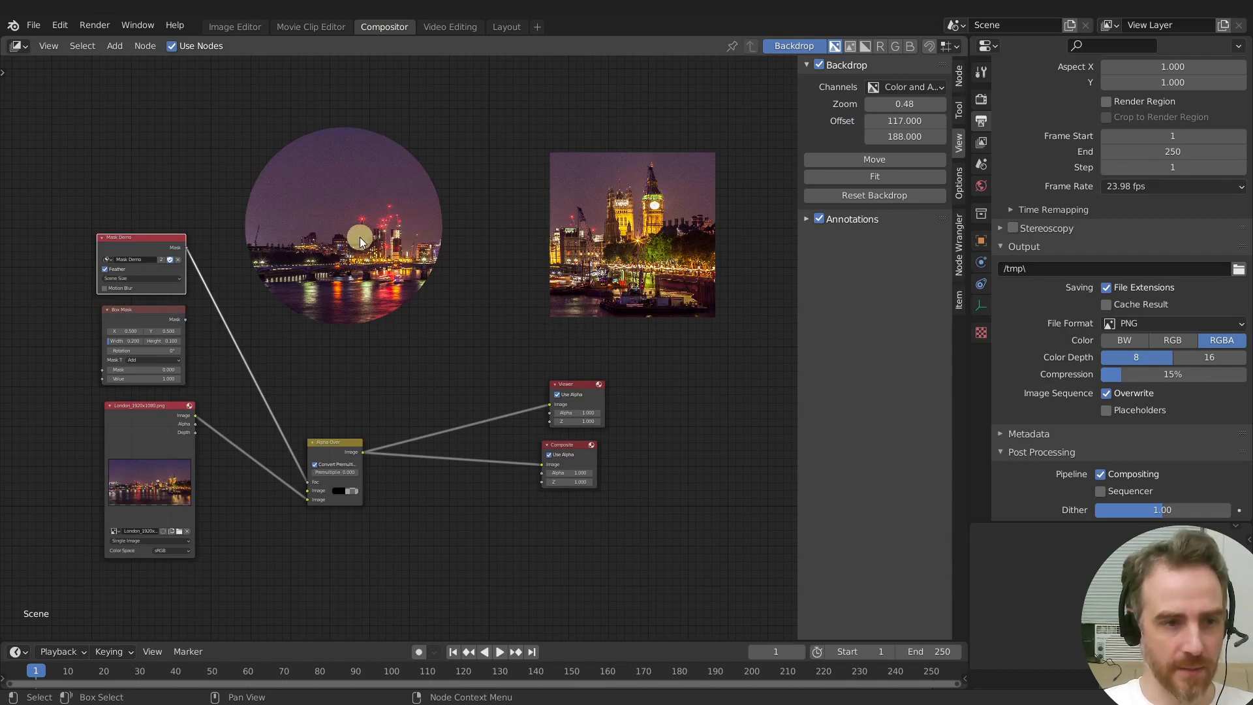
Reconnect the Mask Demo mask to Alpha Over's Fac and toggle the backdrop preview to compare.
left_click_drag(311, 486, 308, 499)
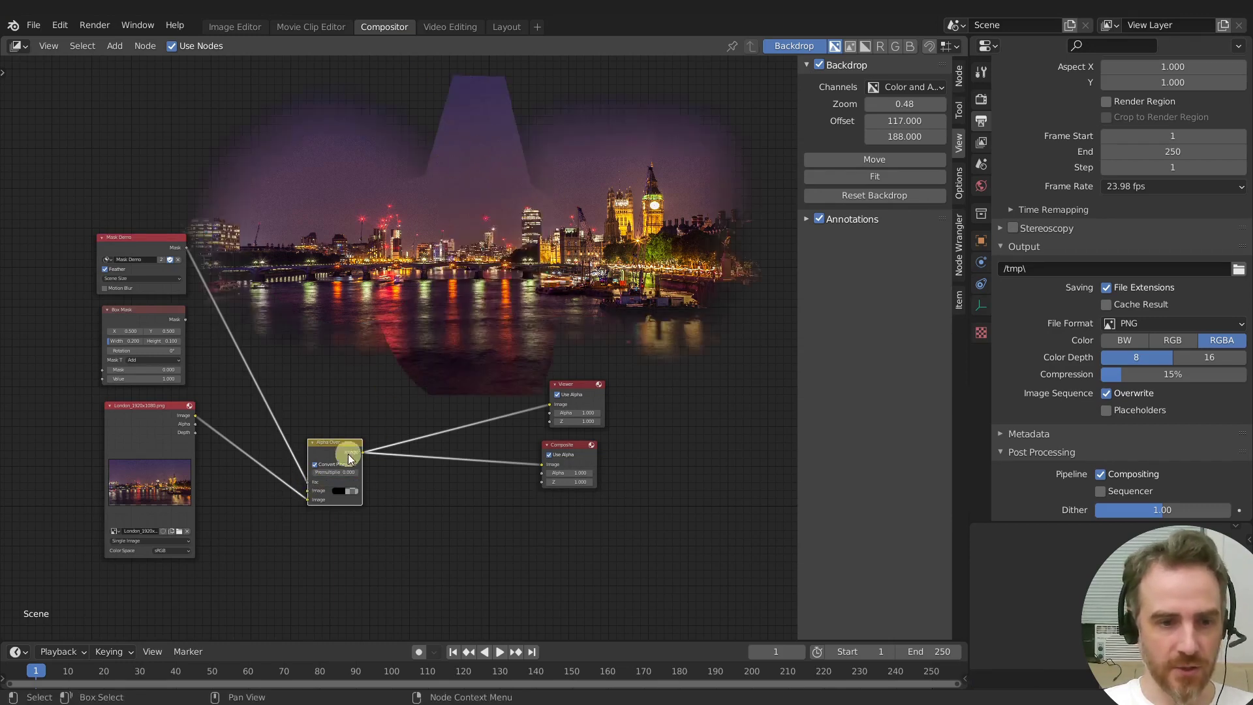
left_click(789, 47)
left_click(789, 47)
left_click(788, 47)
left_click(789, 47)
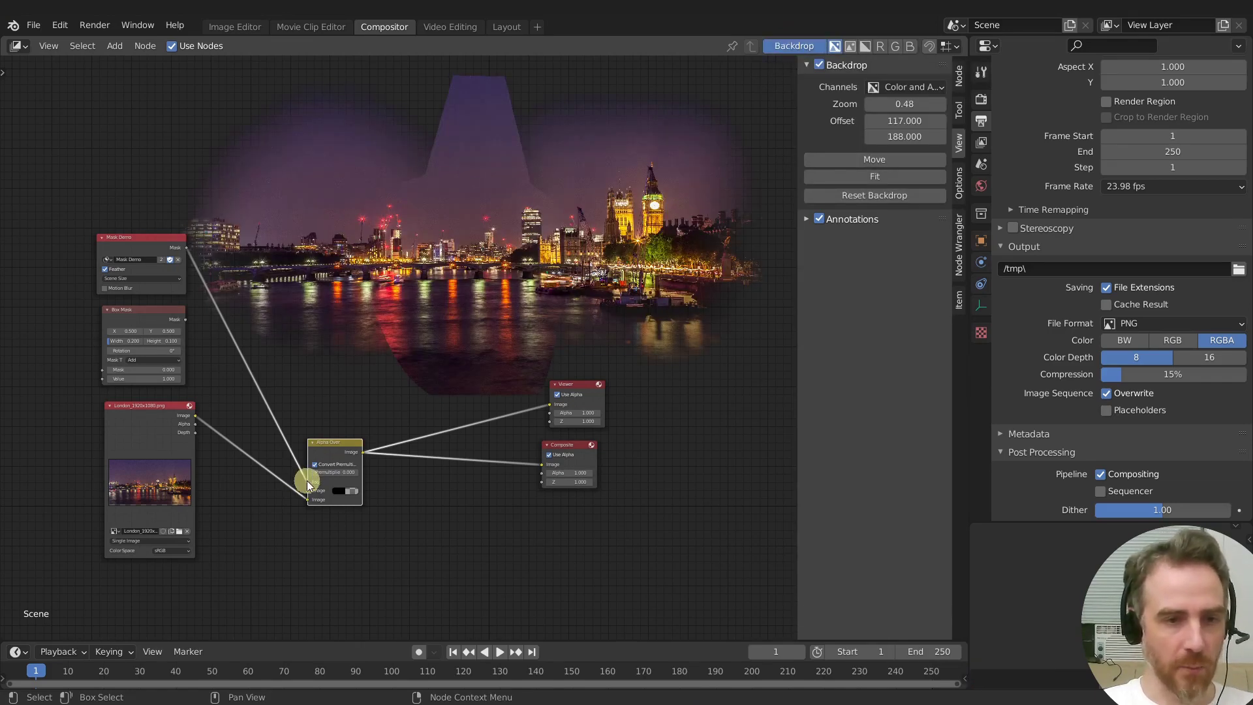
Unplug Mask Demo, link Box Mask's Mask output to Alpha Over Fac, and adjust its X value.
left_click_drag(307, 482, 211, 335)
left_click(143, 312)
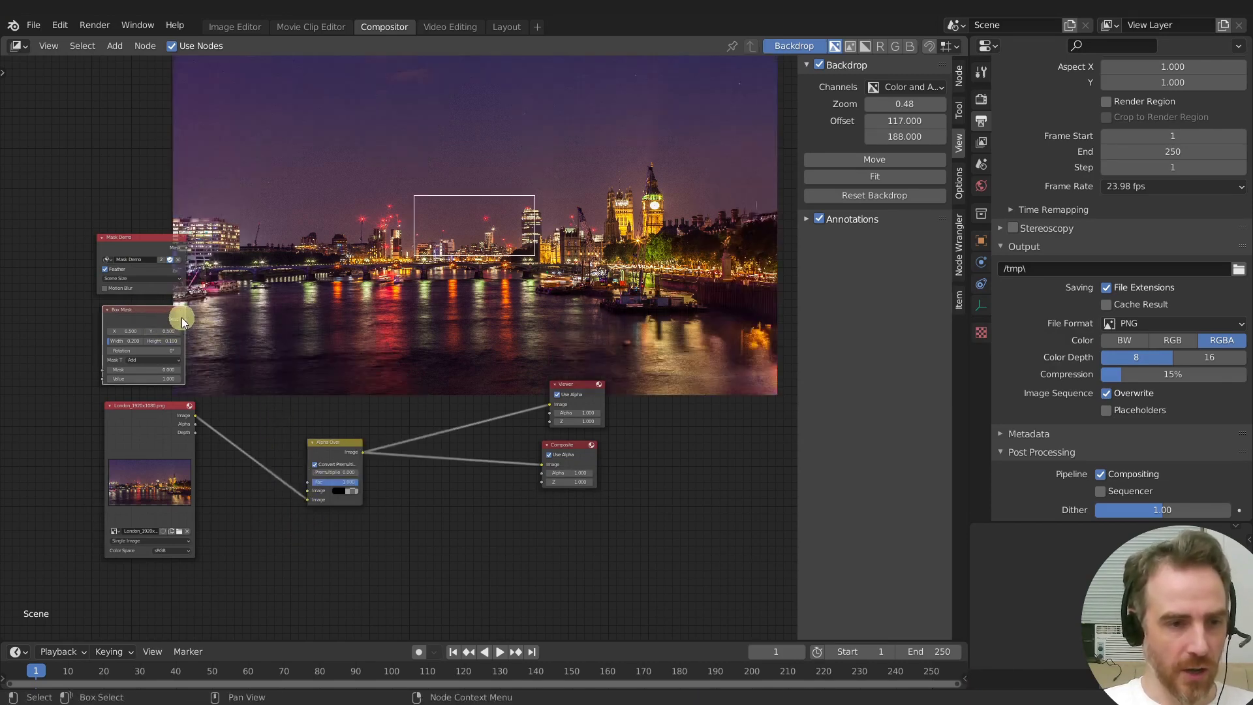
left_click_drag(185, 320, 306, 482)
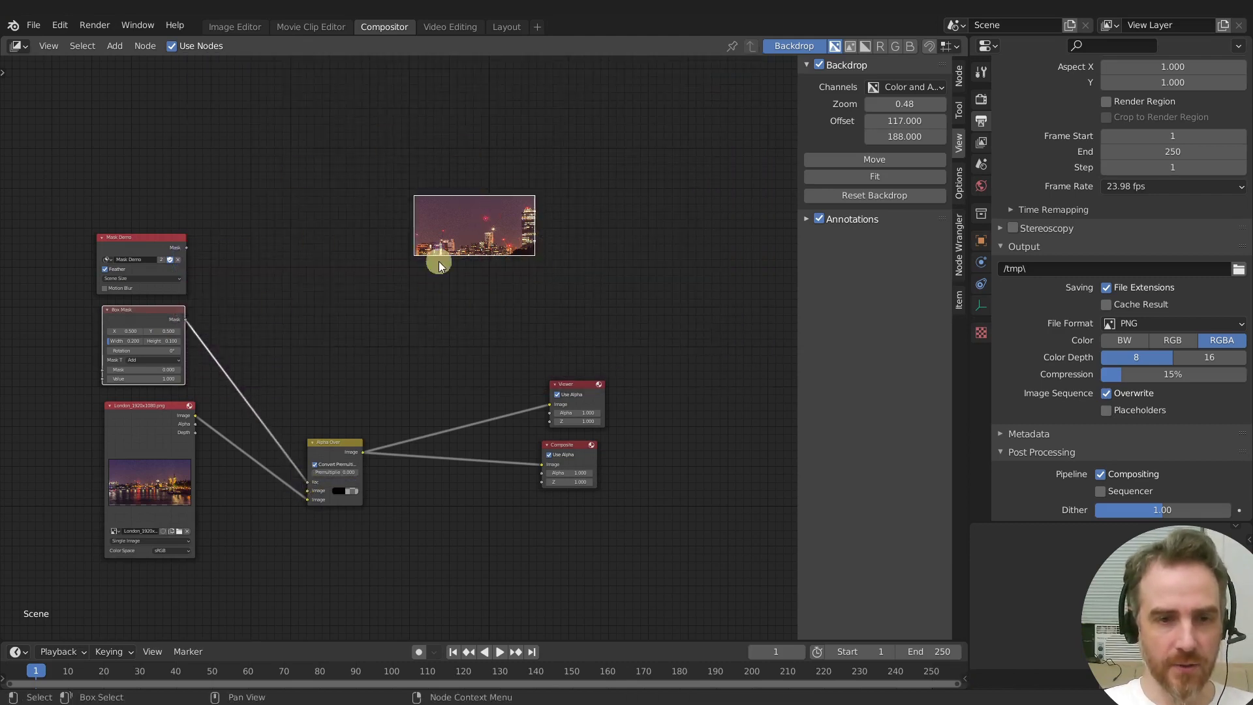
mouse_move(126, 331)
left_mouse_down()
mouse_move(187, 346)
mouse_move(115, 341)
mouse_move(271, 359)
mouse_move(141, 323)
left_mouse_up()
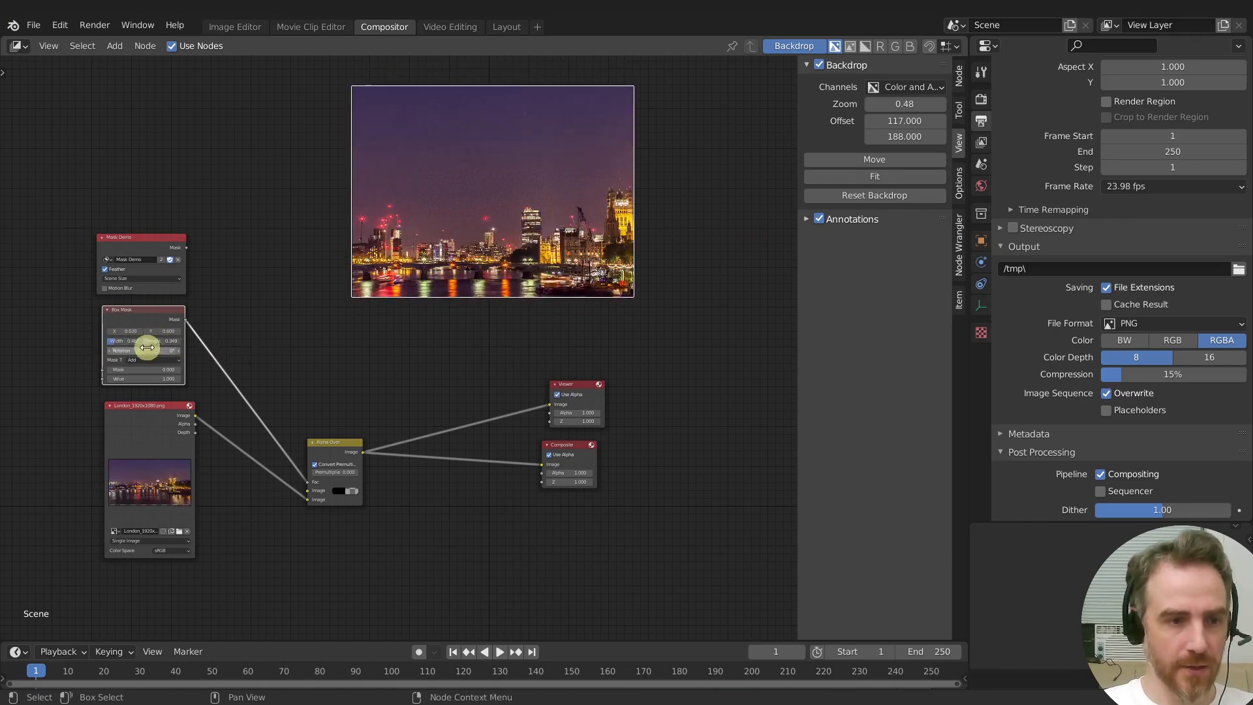
Cycle the Box Mask's Mask Type through Subtract, Multiply and Not, then back to Add.
scroll(143, 361, "up", 1)
middle_click_drag(143, 361, 323, 384)
left_click(223, 402)
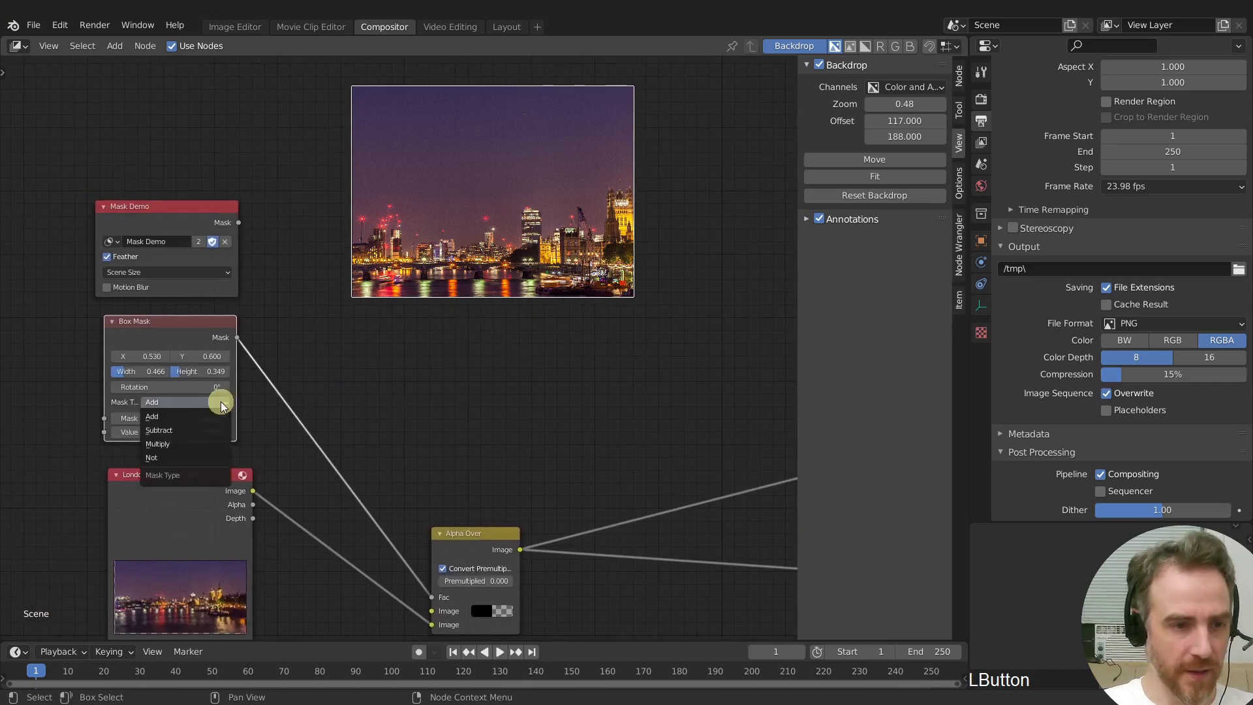
left_click(186, 430)
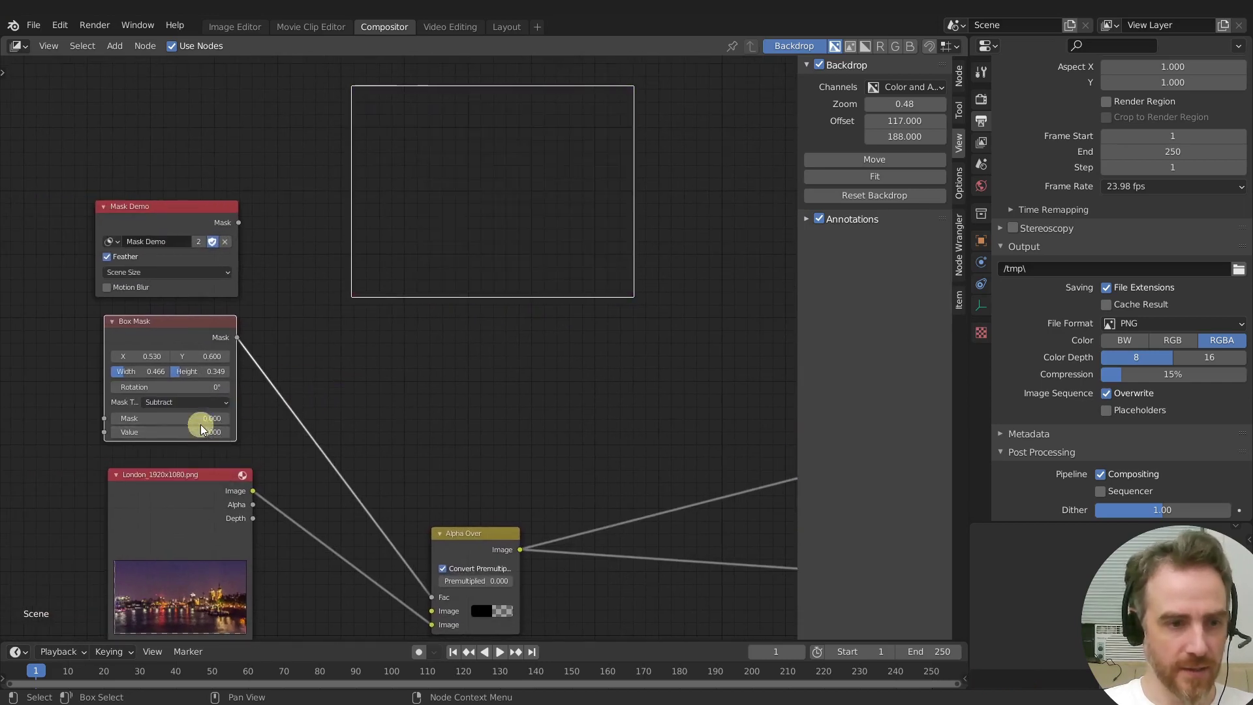
left_click(207, 402)
left_click(199, 442)
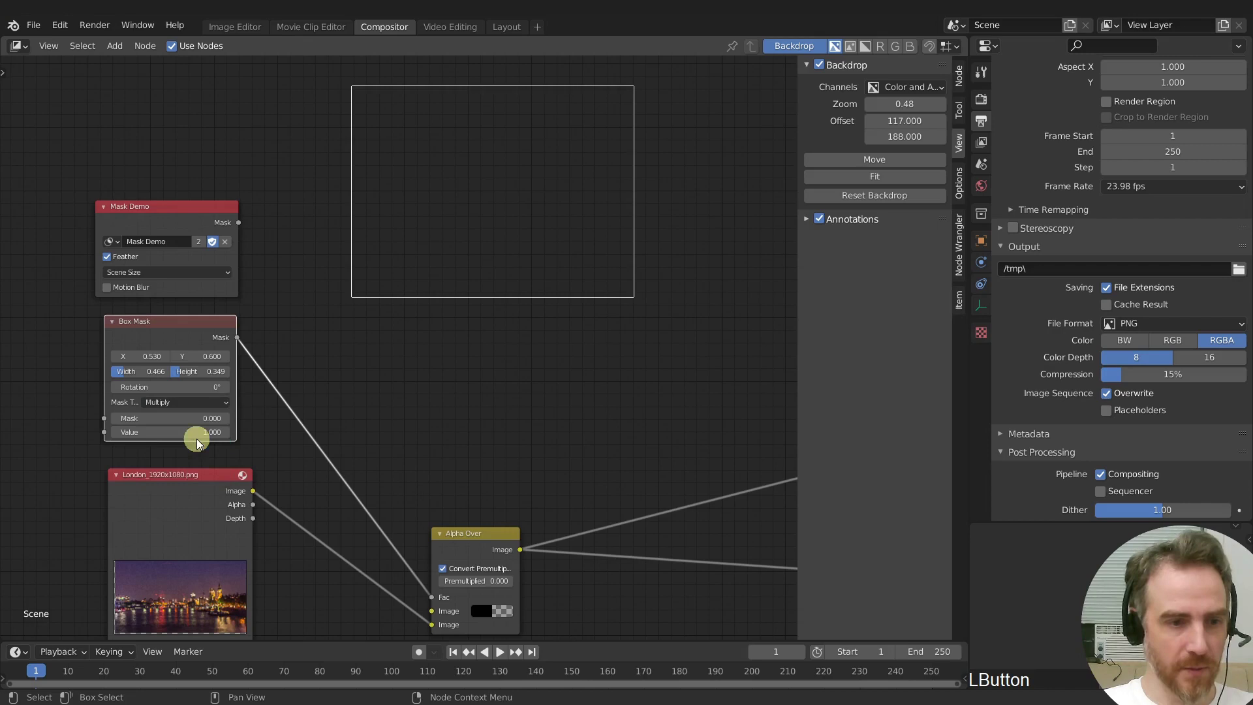
left_click(199, 402)
left_click(193, 457)
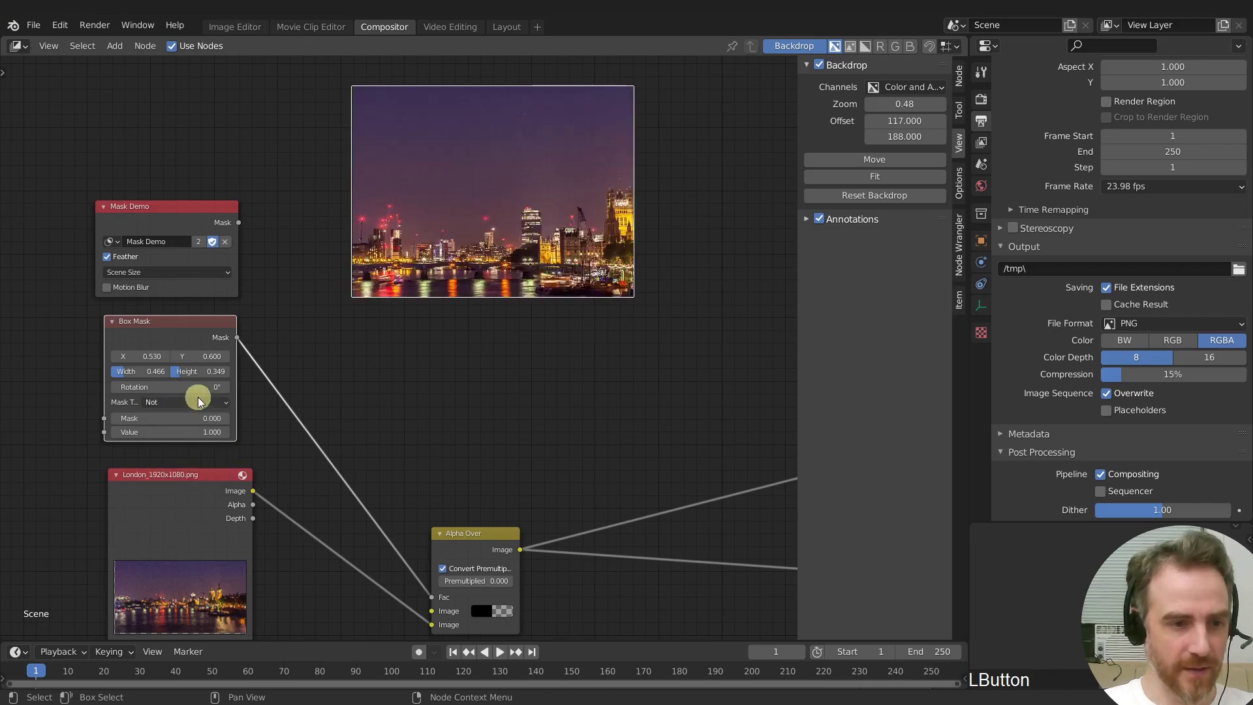
left_click(199, 401)
left_click(193, 415)
Compare Subtract once more and settle the Box Mask's Mask Type on Add.
left_click(199, 403)
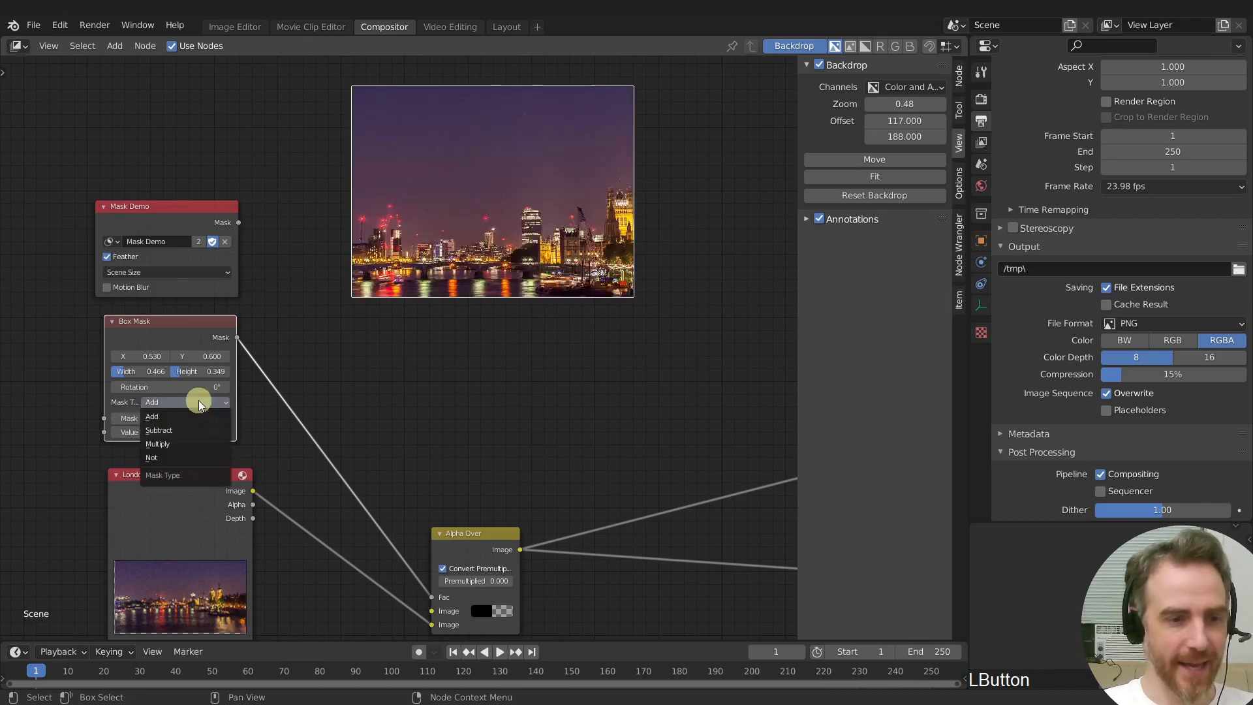
left_click(199, 403)
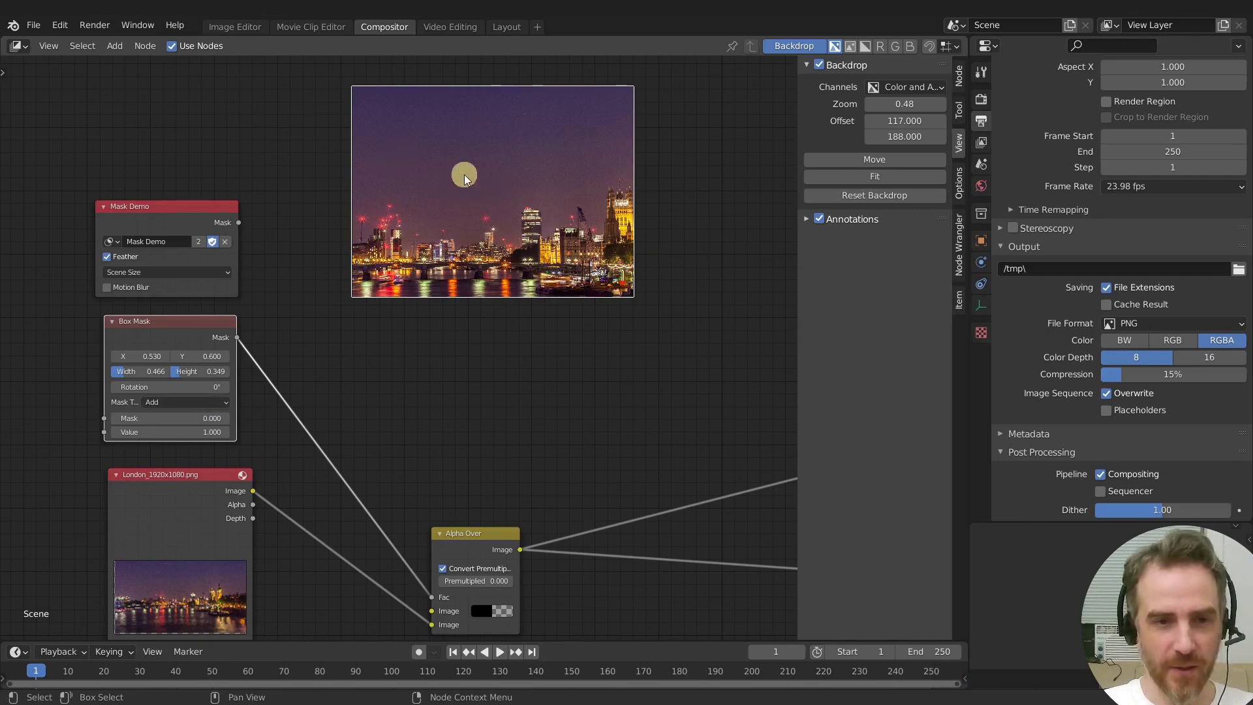
left_click(191, 402)
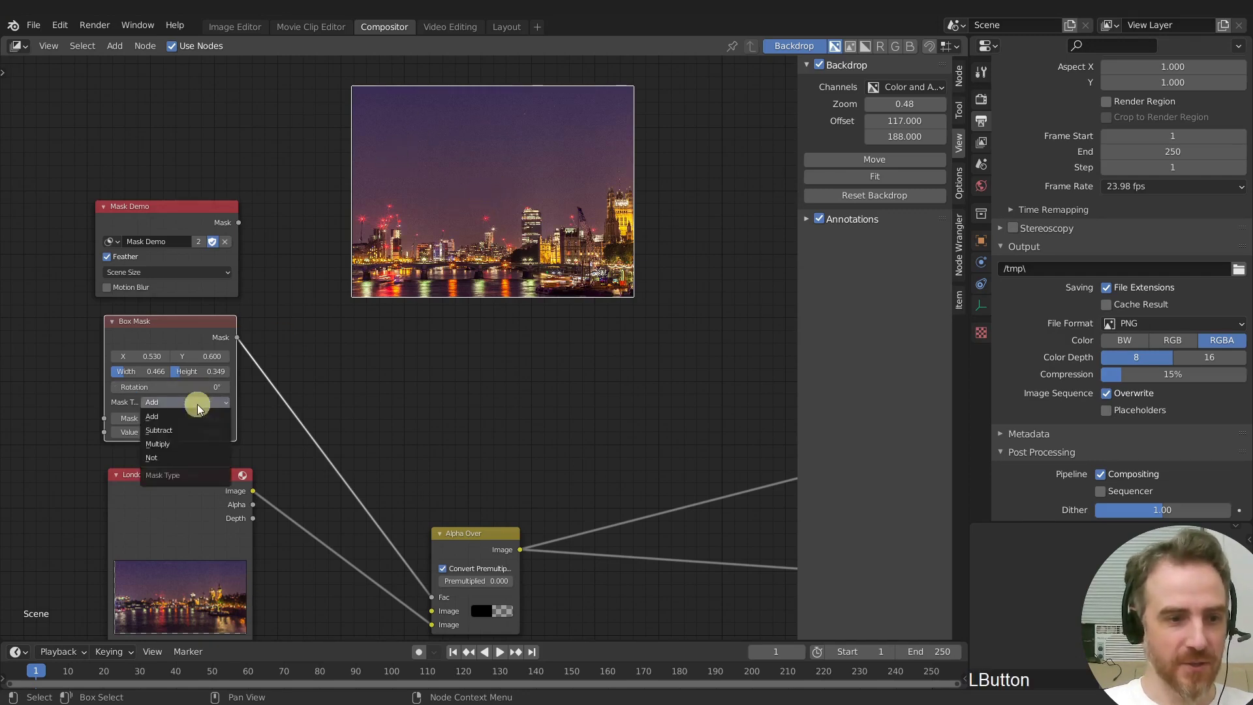
left_click(199, 431)
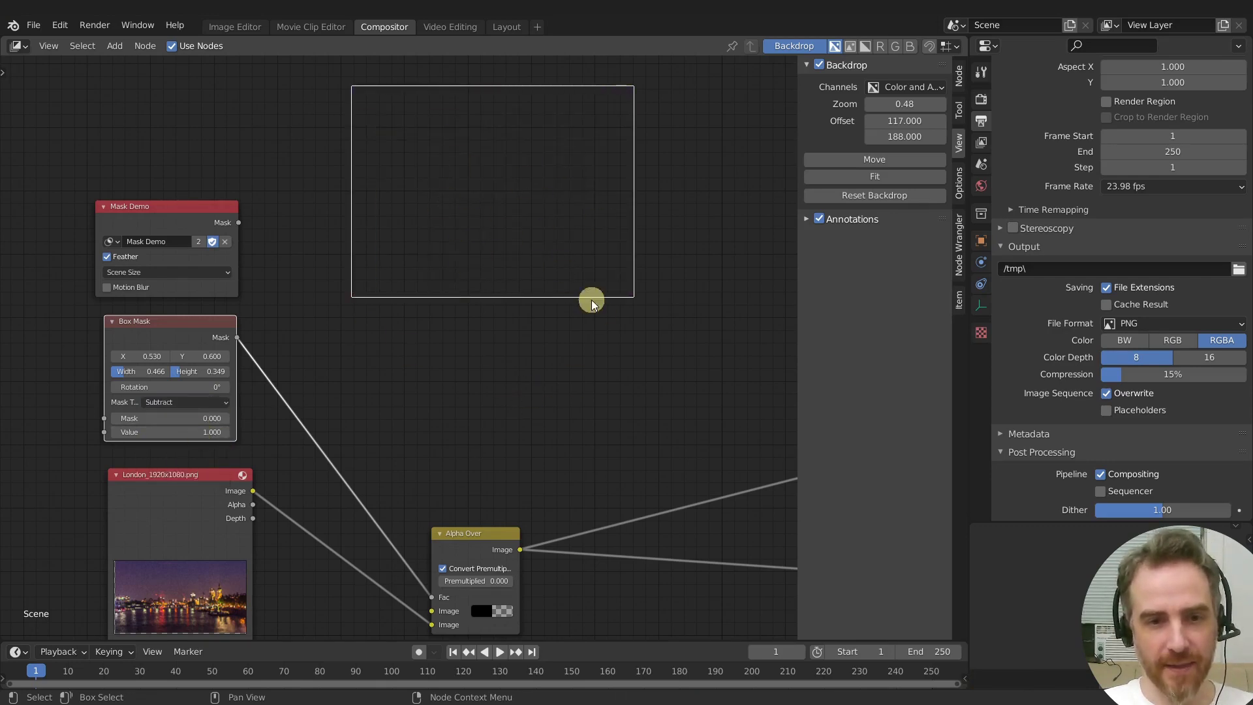
left_click(191, 402)
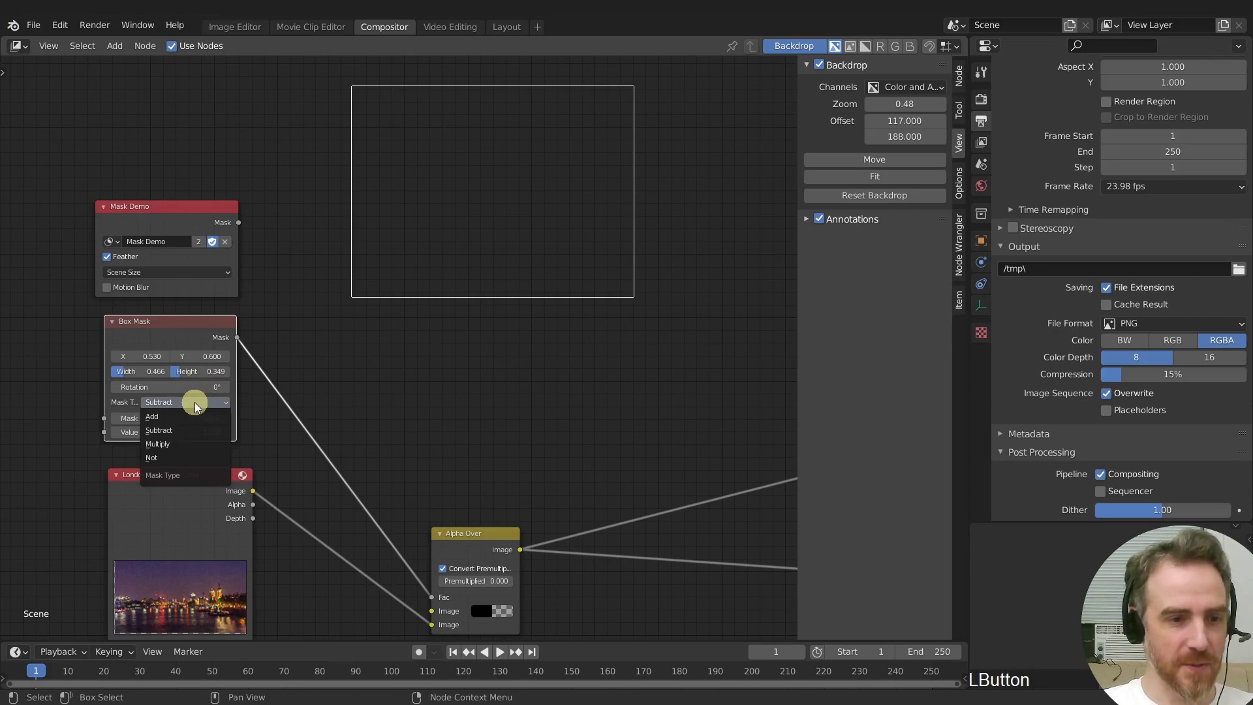
left_click(189, 417)
key("shift+a")
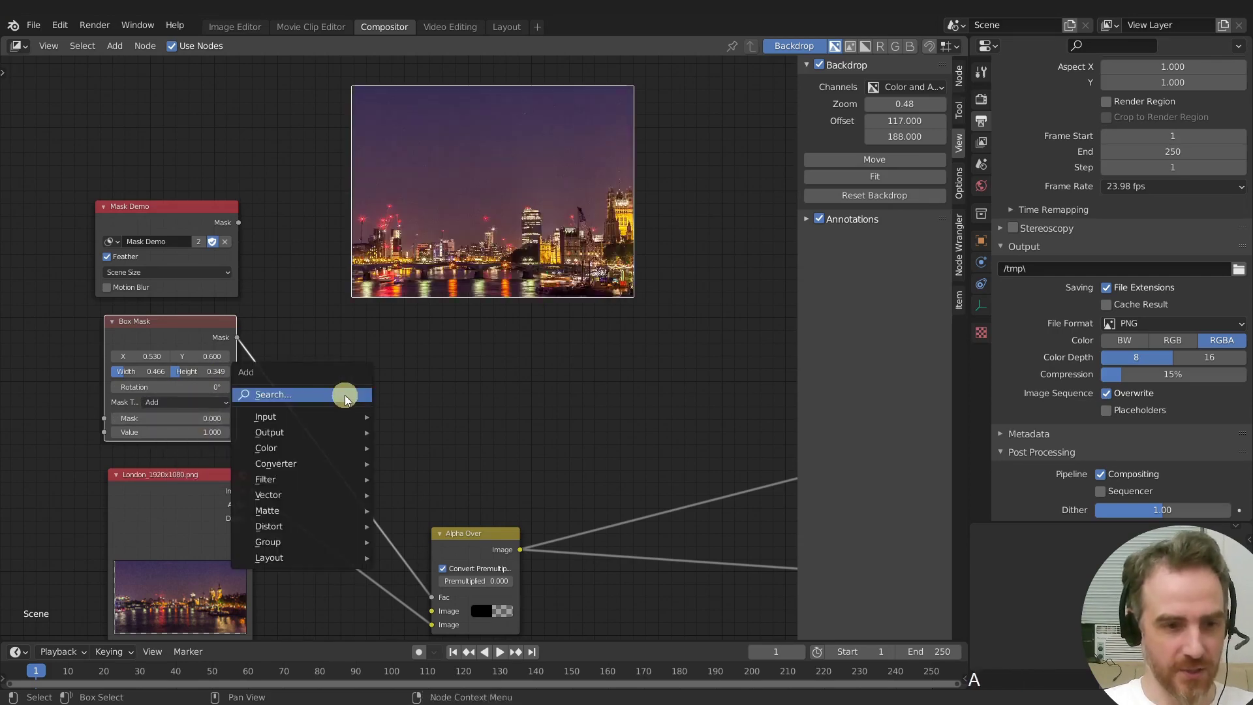
Insert a Color > Invert node on the Box Mask link and nudge the Box Mask node slightly.
mouse_move(319, 444)
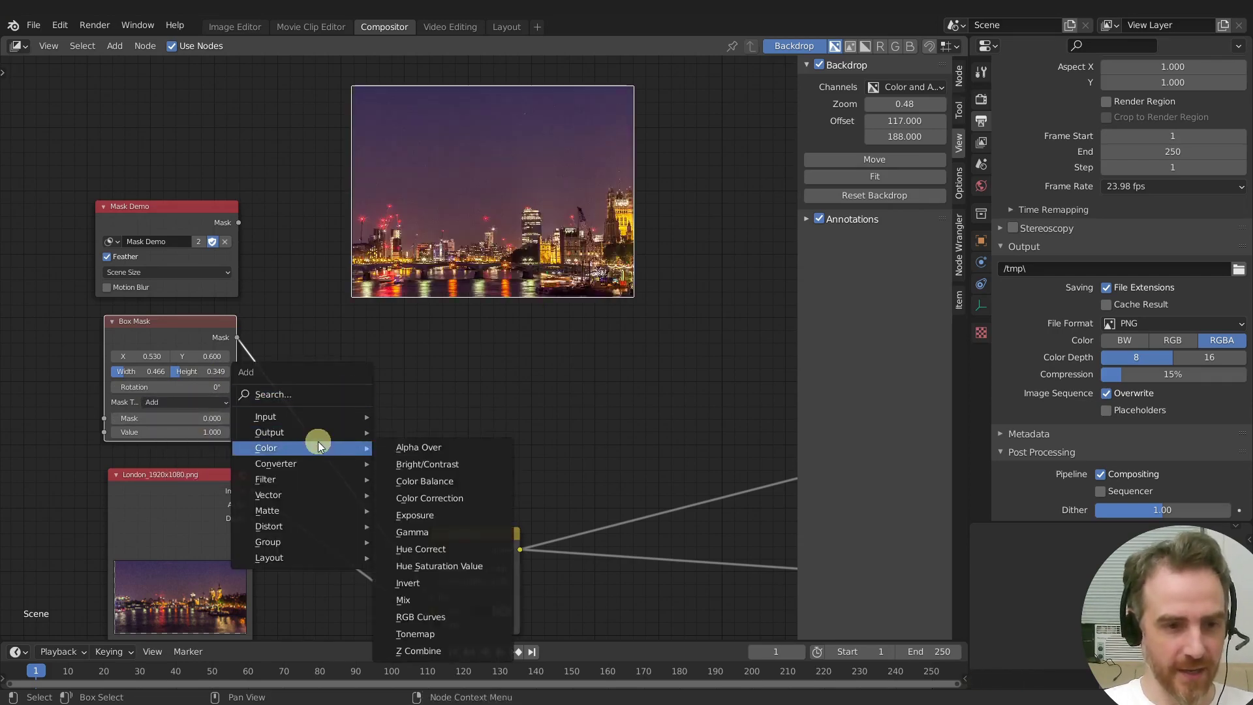
left_click(448, 583)
left_click(288, 400)
scroll(346, 352, "down", 2)
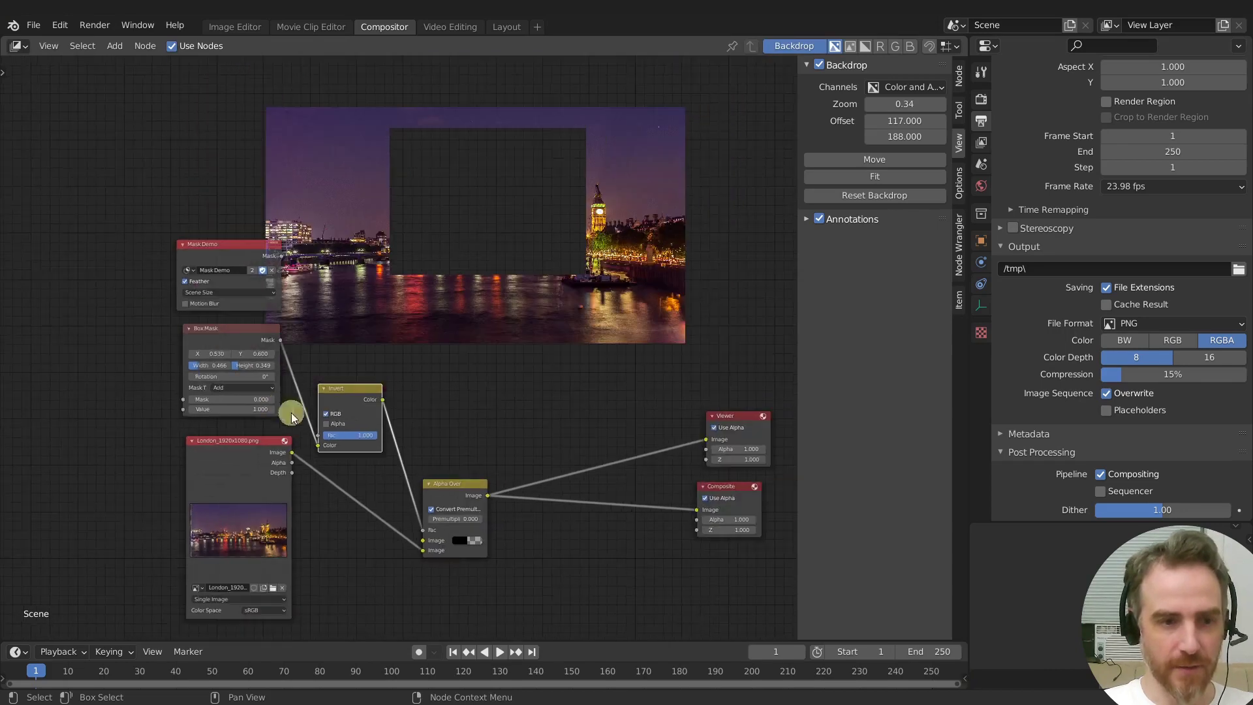
left_click_drag(232, 344, 235, 349)
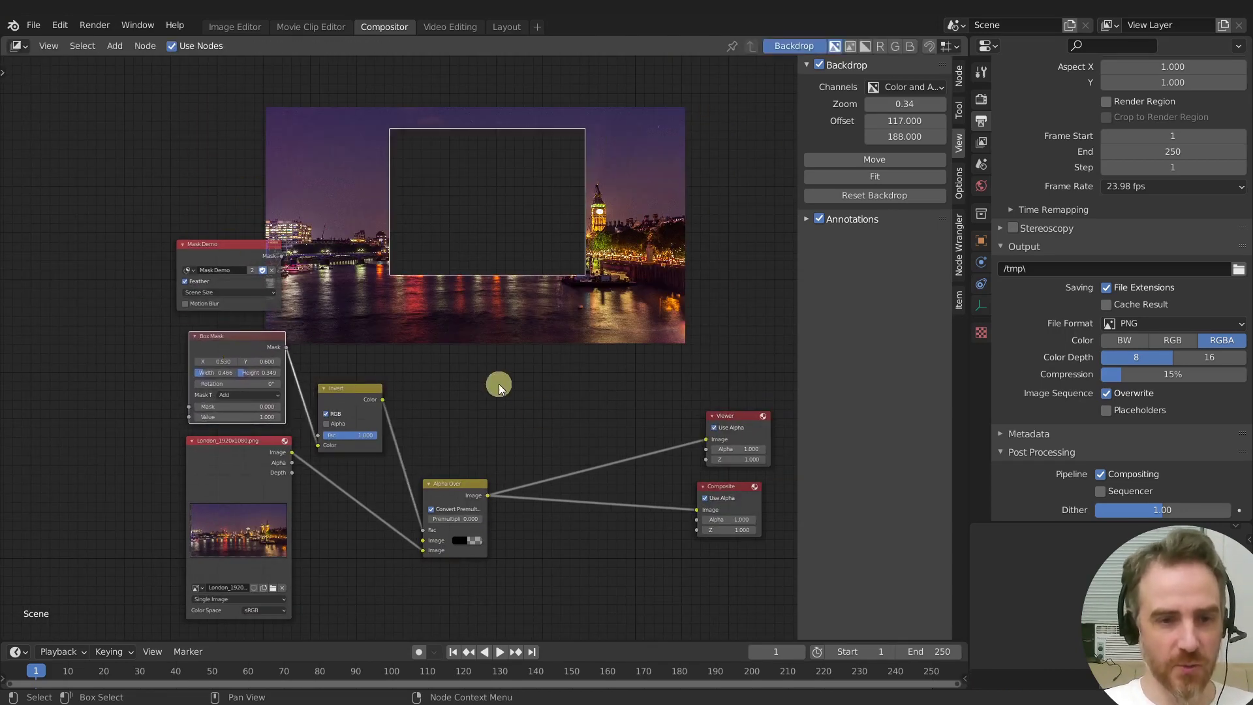
left_click(460, 26)
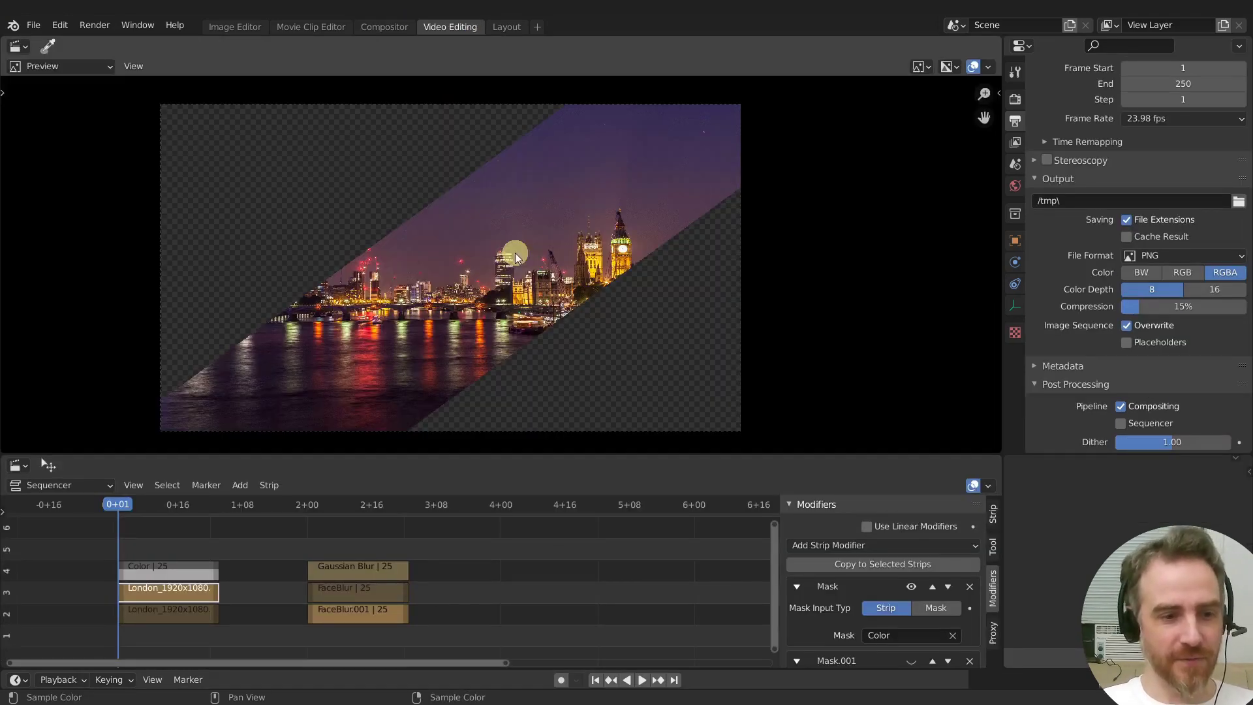
Scroll the timeline, move the playhead, and toggle the London strip's Mask modifier off and on to compare.
middle_click_drag(193, 580, 276, 581)
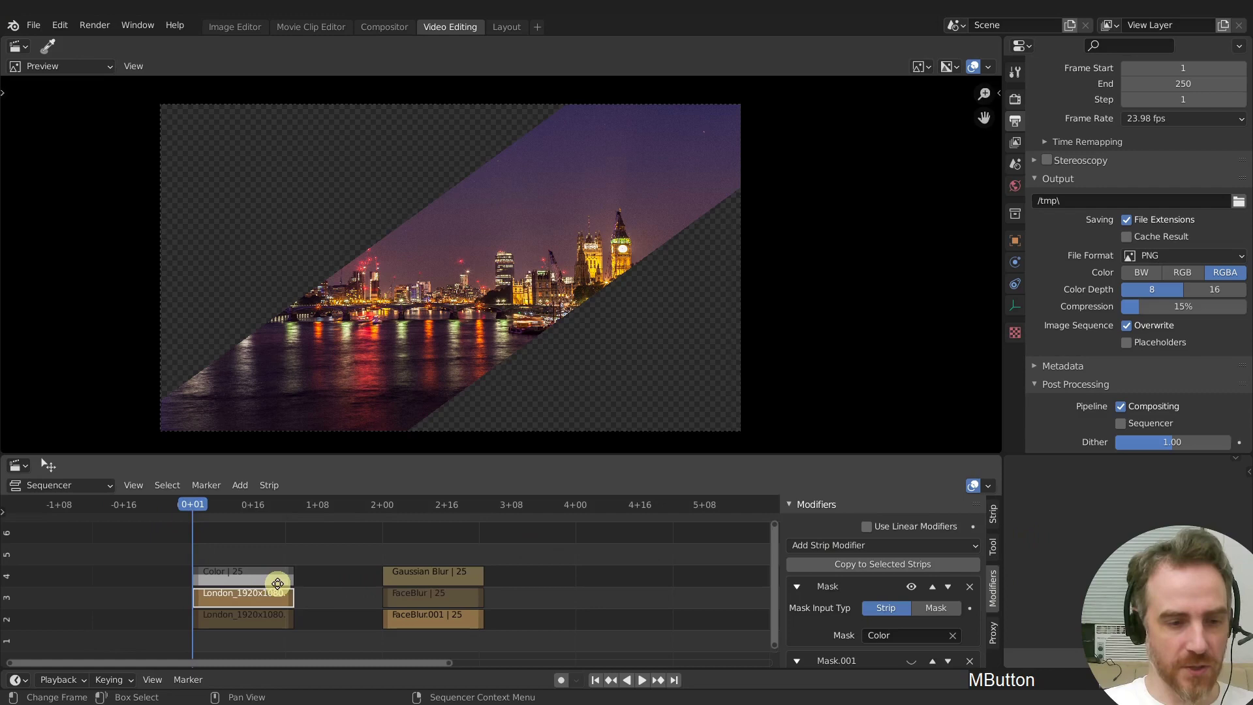
left_click(261, 568)
mouse_move(251, 574)
right_mouse_down("shift")
mouse_move(264, 573)
mouse_move(245, 571)
right_mouse_up("shift")
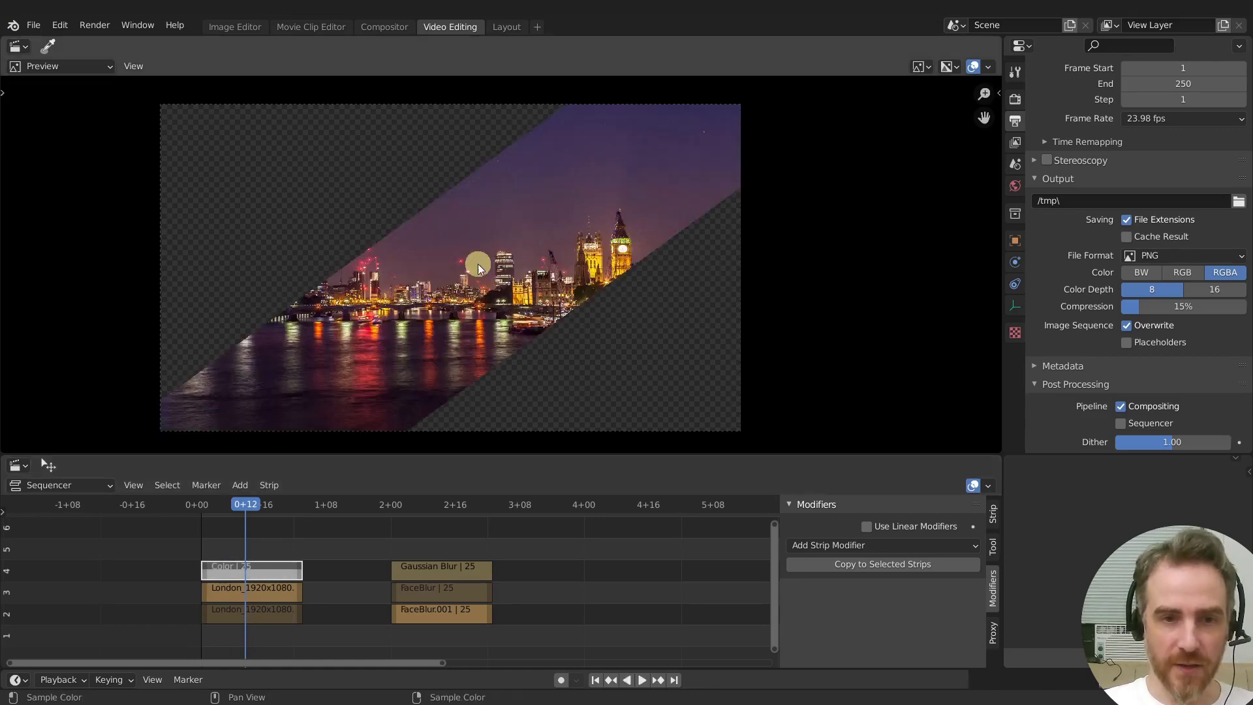
left_click(258, 586)
left_click(911, 586)
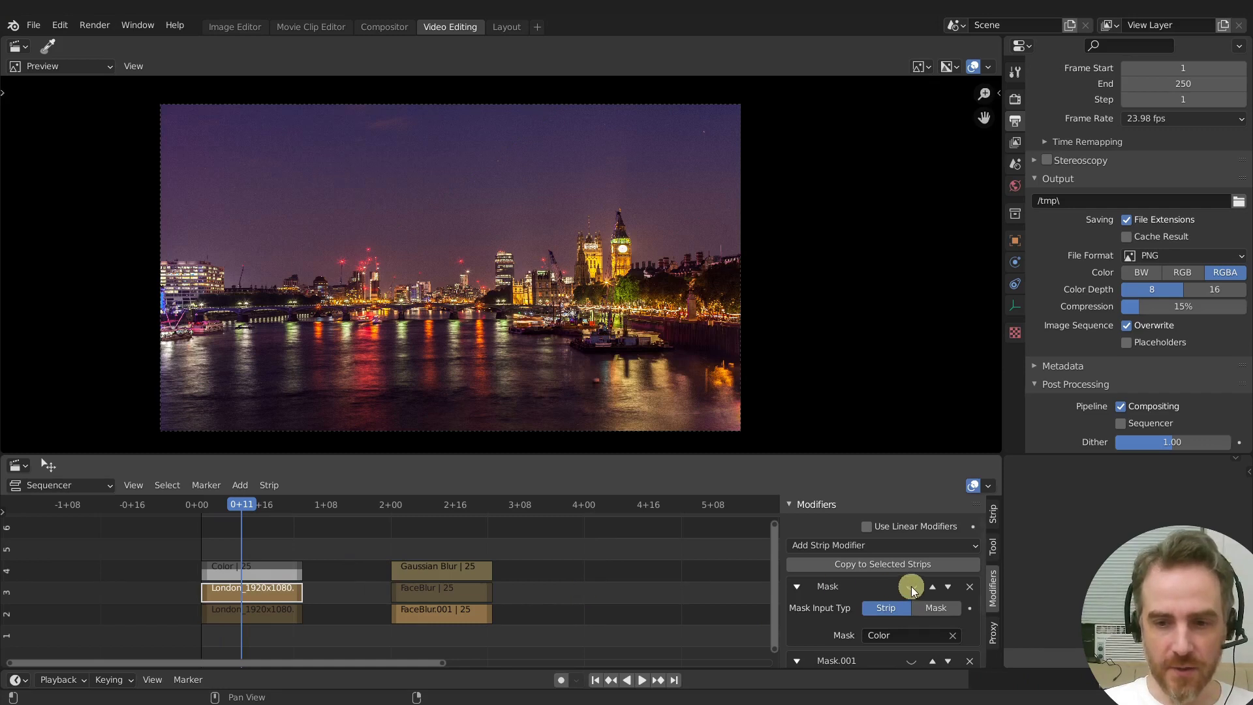
left_click(912, 586)
Stretch the Color strip's Scale X to 3.310.
left_click(246, 568)
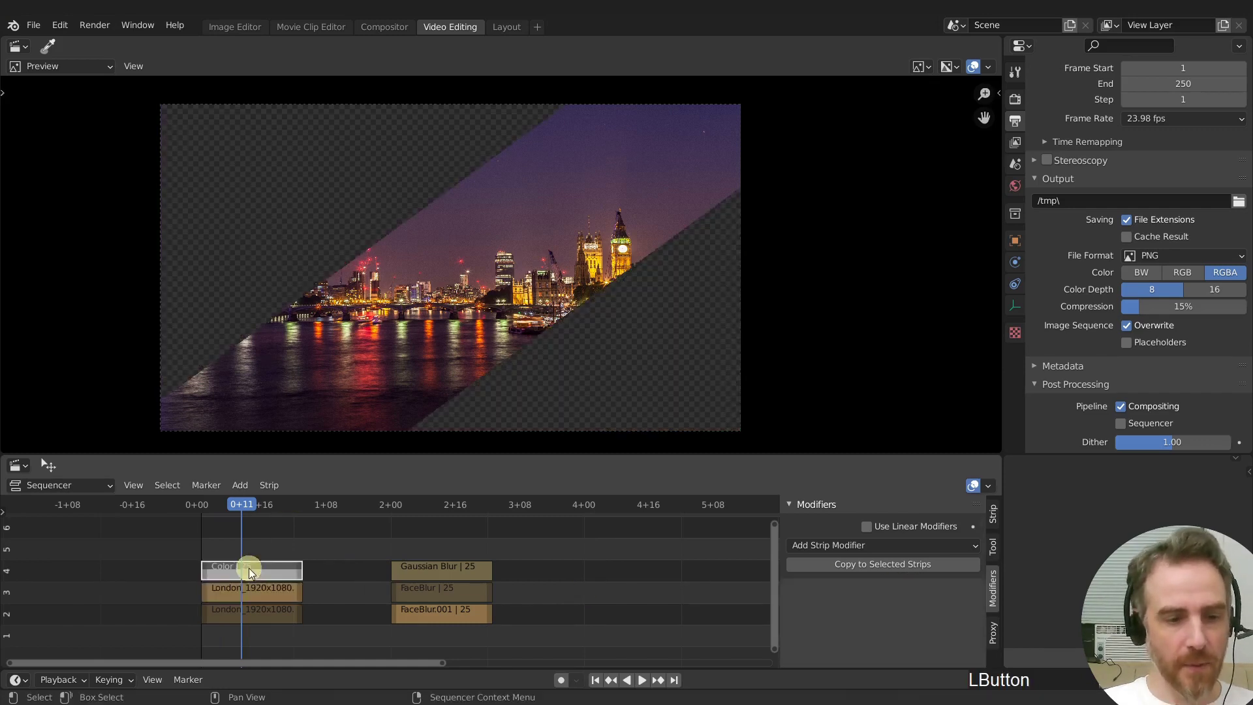
left_click(991, 516)
scroll(922, 580, "down", 4)
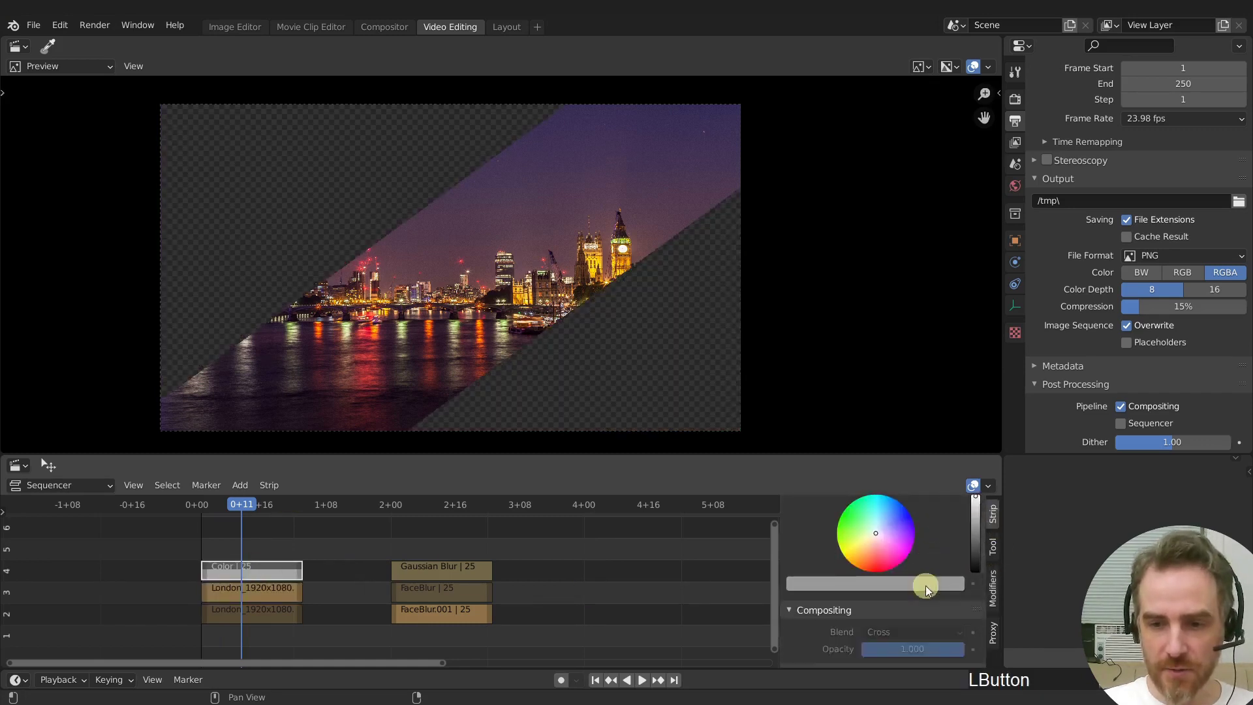
left_click_drag(912, 577, 925, 574)
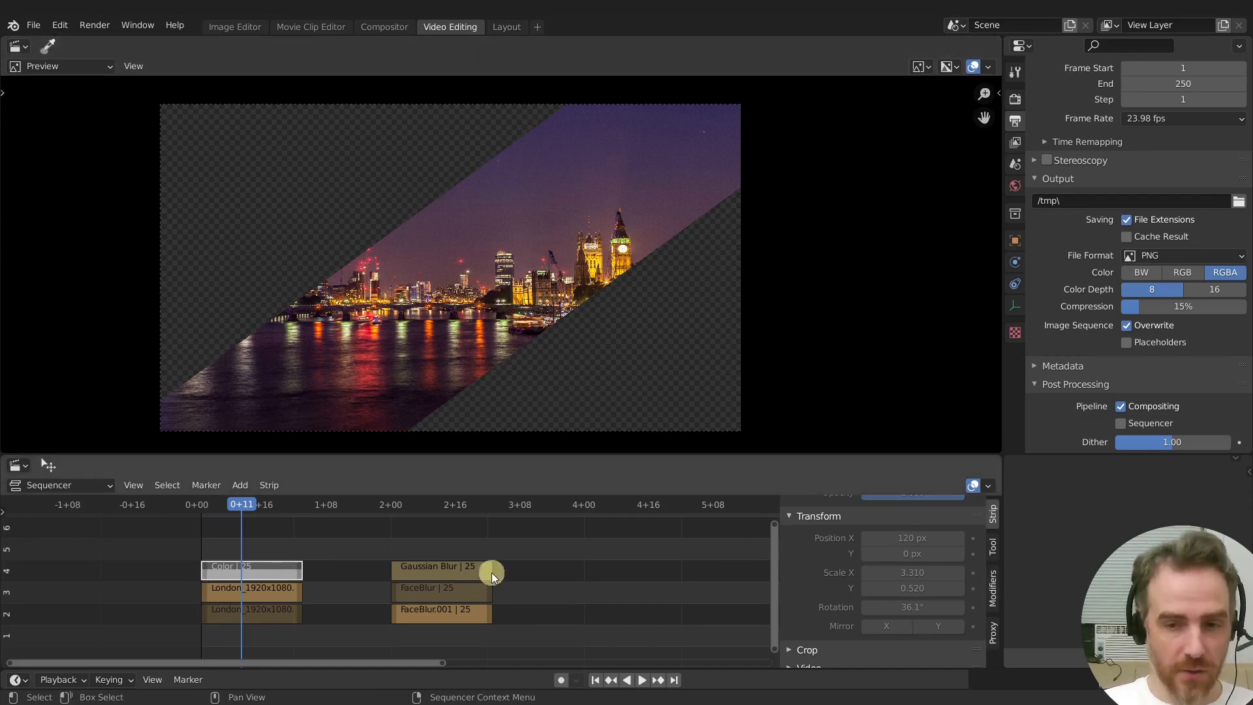
On the London strip, hide the diagonal Mask modifier and enable the Mask.001 modifier using Mask Demo.
left_click(266, 594)
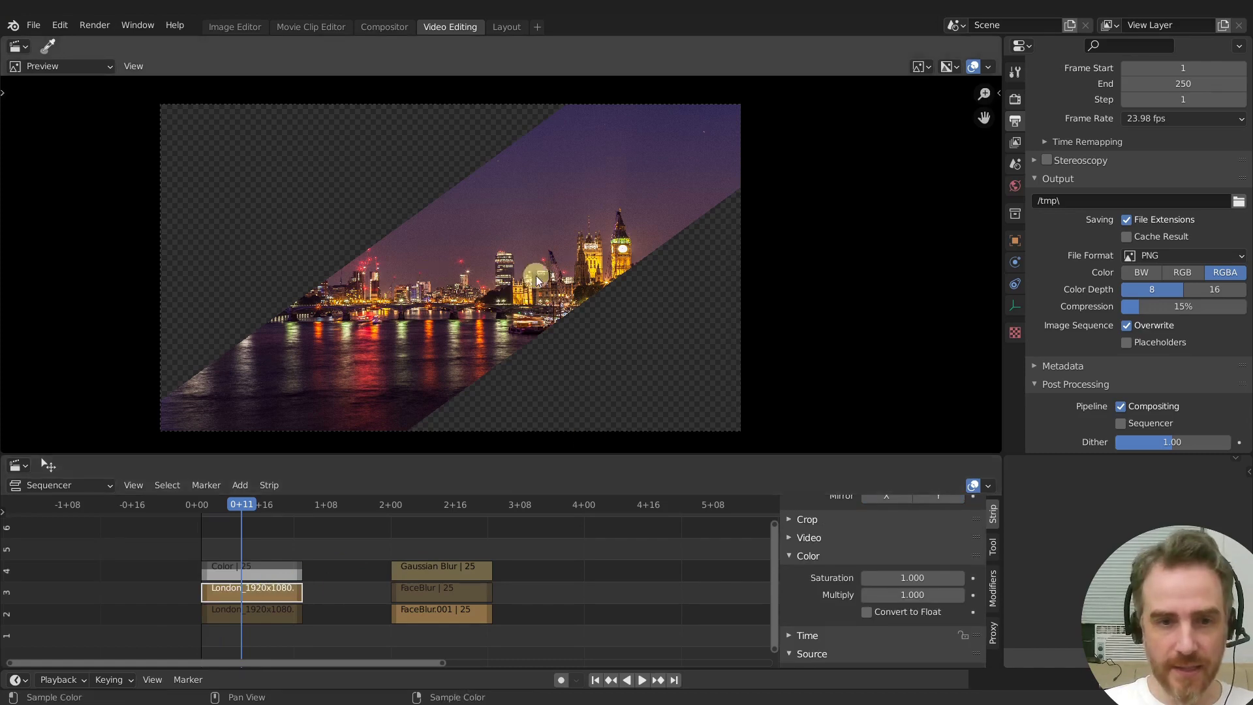
scroll(908, 565, "up", 6)
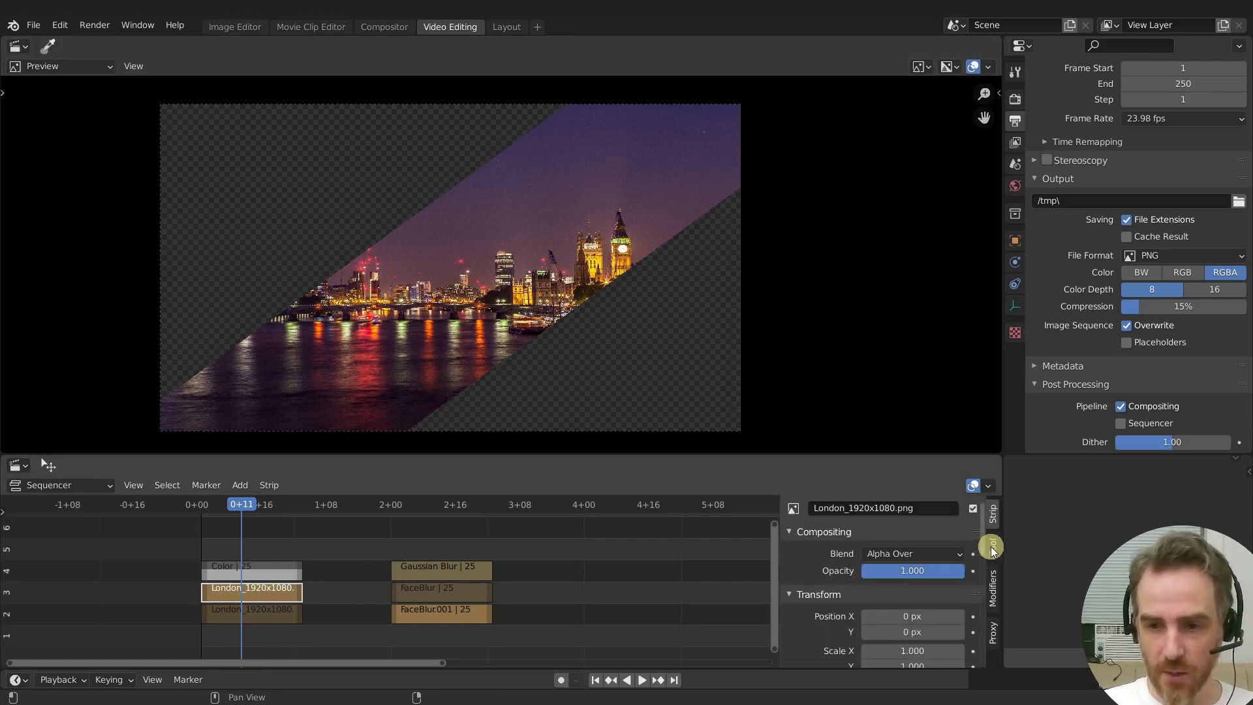
left_click(993, 578)
scroll(904, 568, "down", 2)
left_click(913, 534)
scroll(914, 534, "down", 1)
left_click(911, 586)
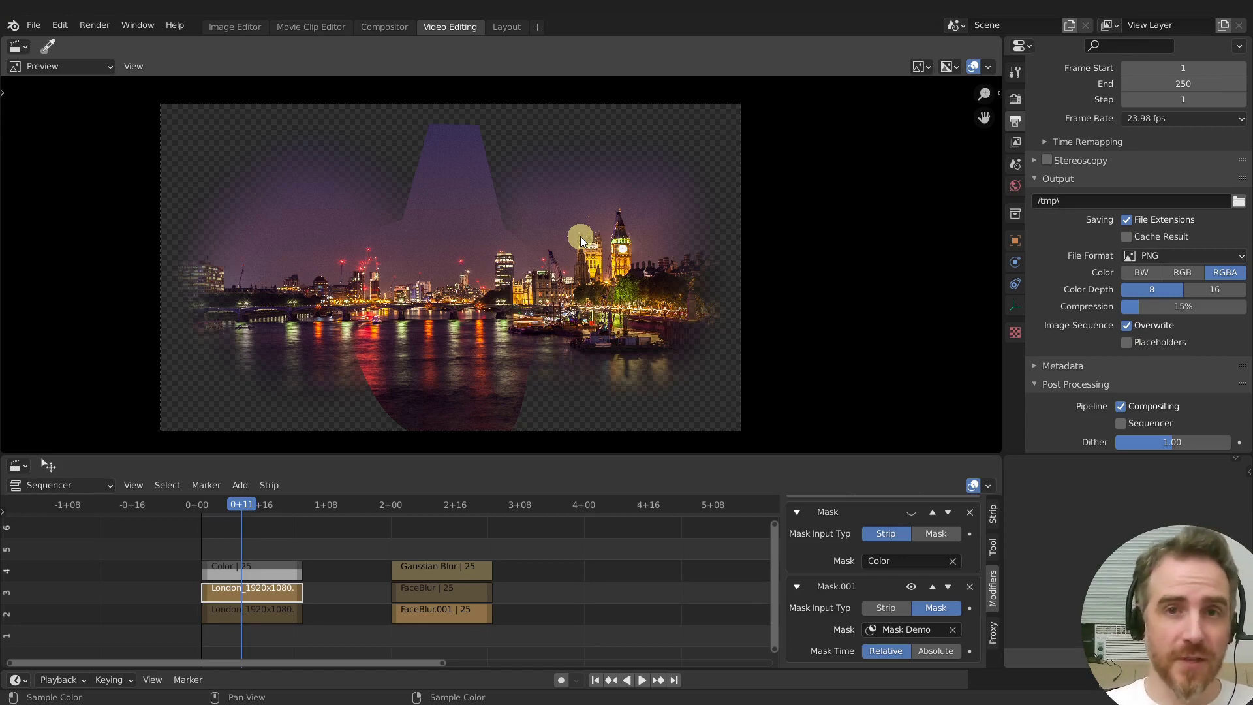
Hide Mask.001, re-enable the diagonal Mask modifier, and unmute the channel-2 London strip with Alt+H.
left_click(911, 587)
left_click(911, 512)
left_click(253, 600)
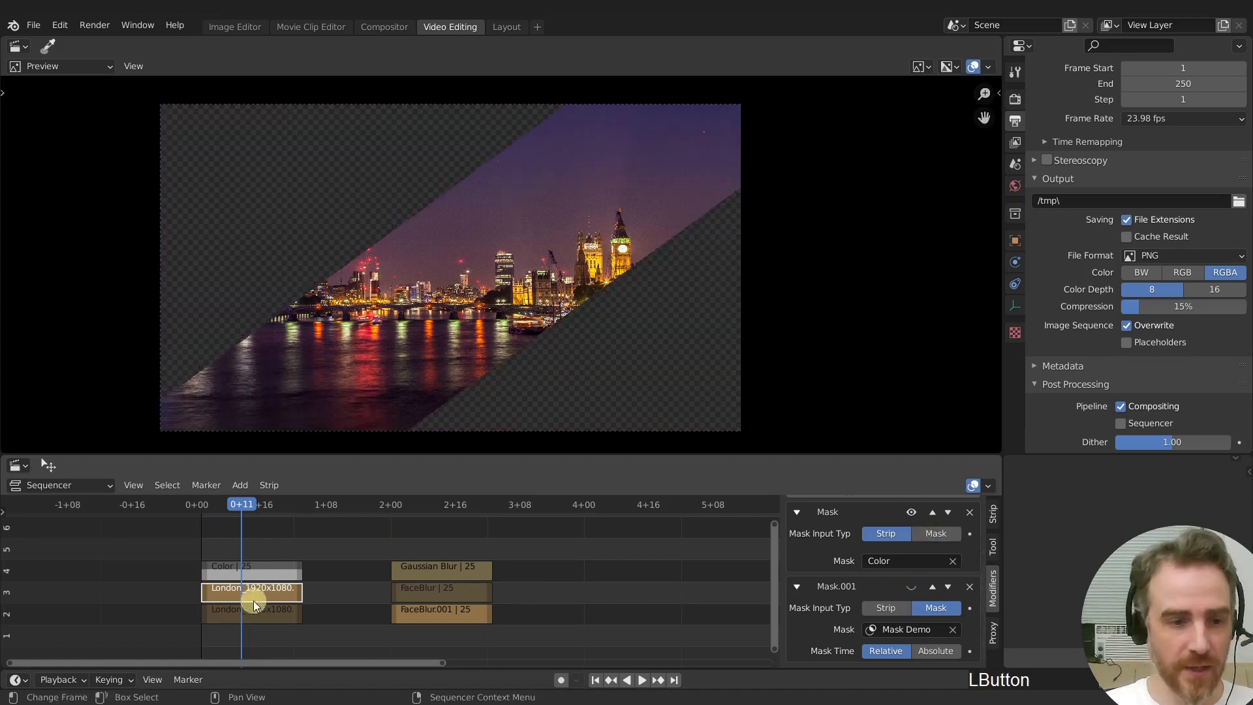
left_click(248, 613)
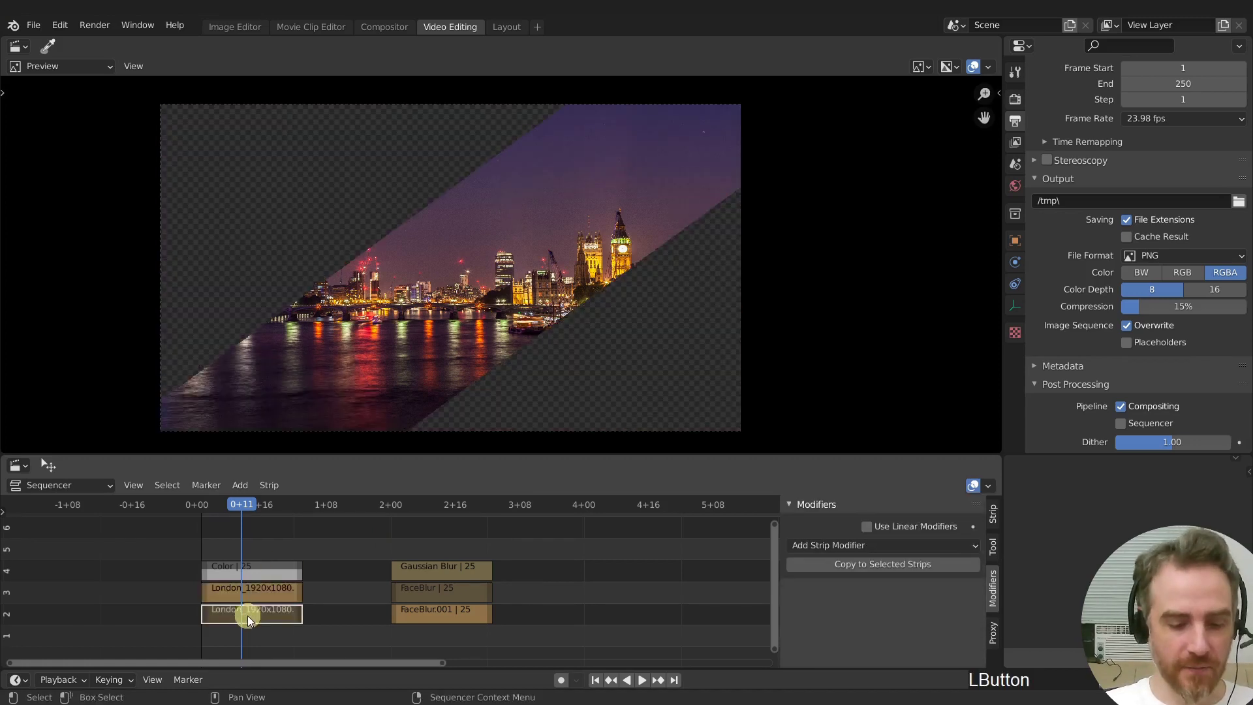
key("alt+h")
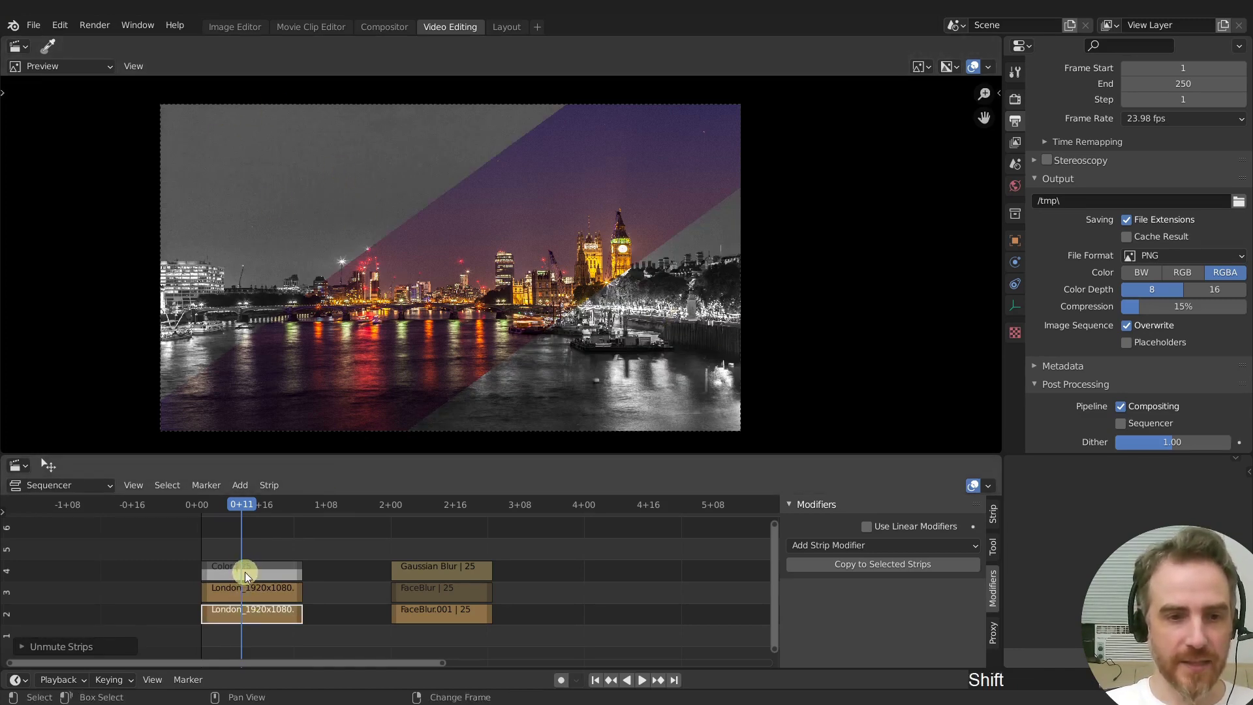
right_click_drag(245, 571, 246, 612, "shift")
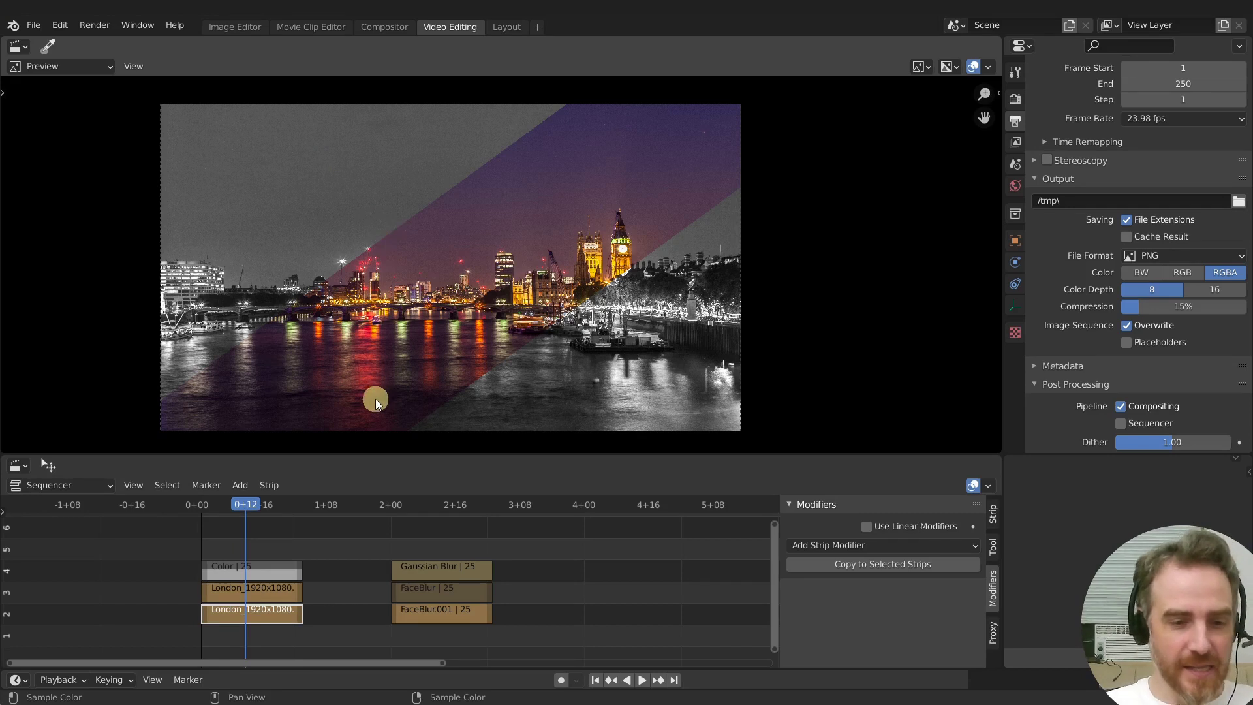
Move the playhead to about 2+13 where the face-blurred group photo plays.
left_click(445, 508)
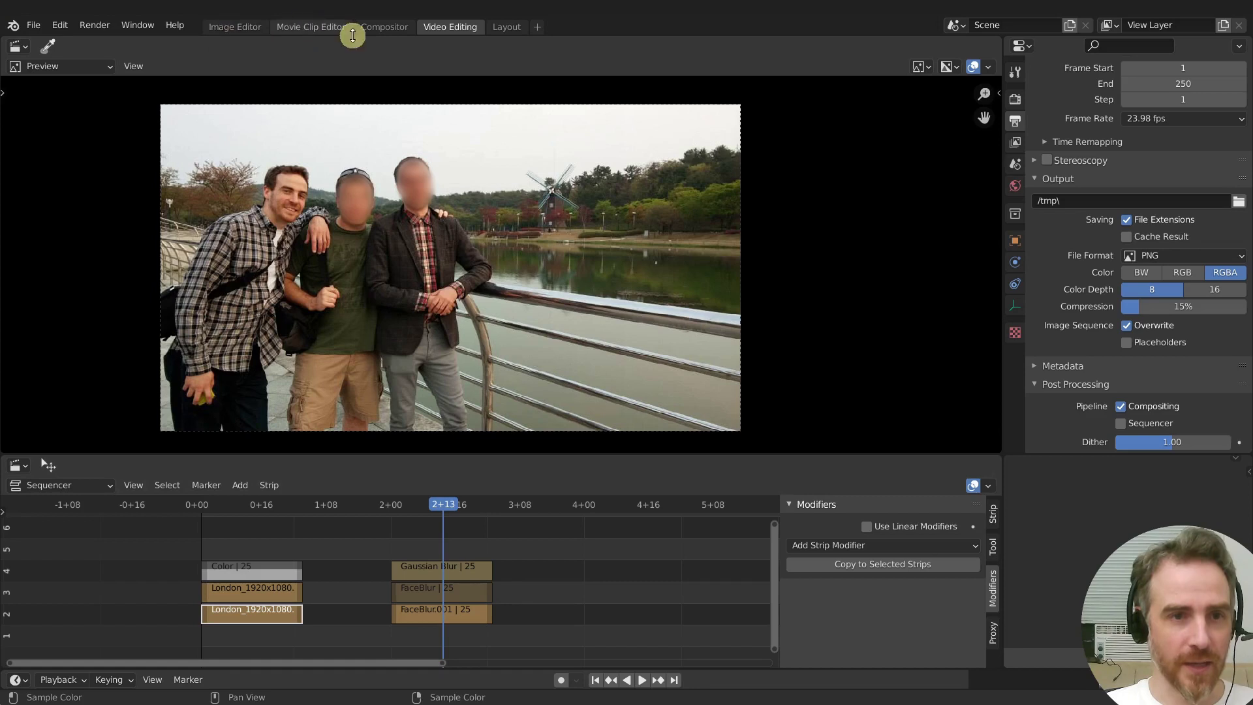
In the Image Editor, show the Alpha display channel and switch to the Blur mask.
left_click(236, 27)
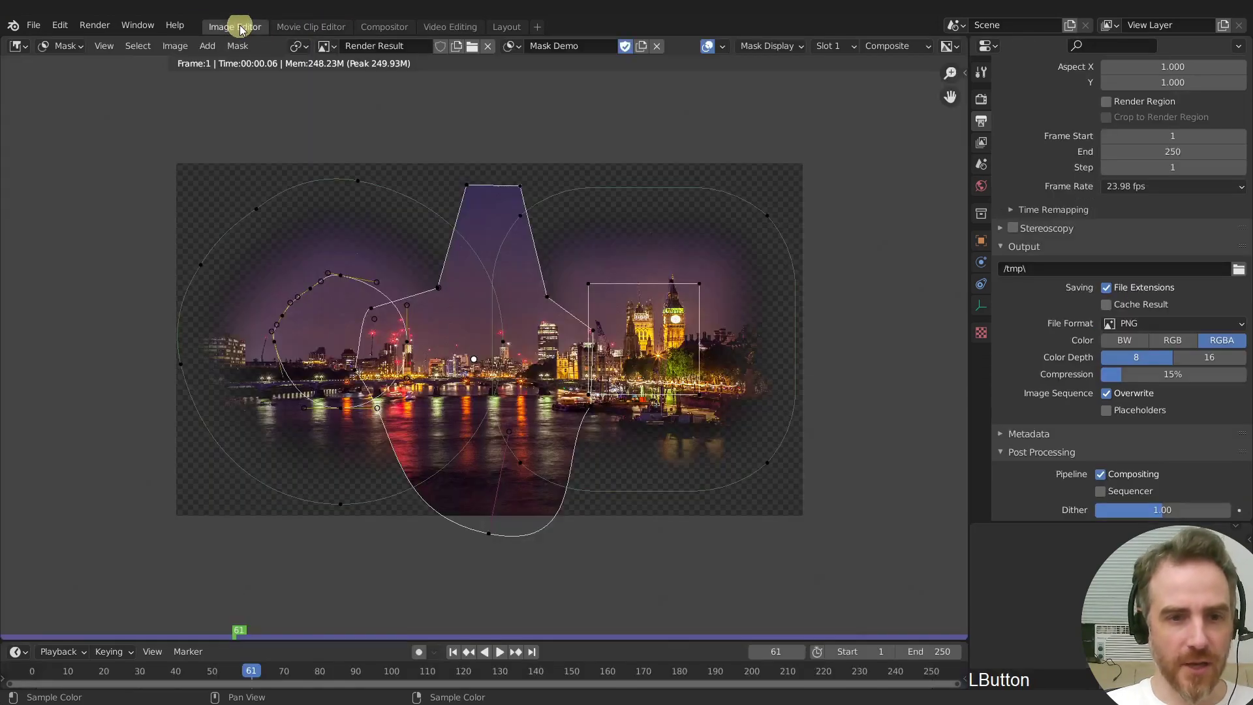
left_click(950, 45)
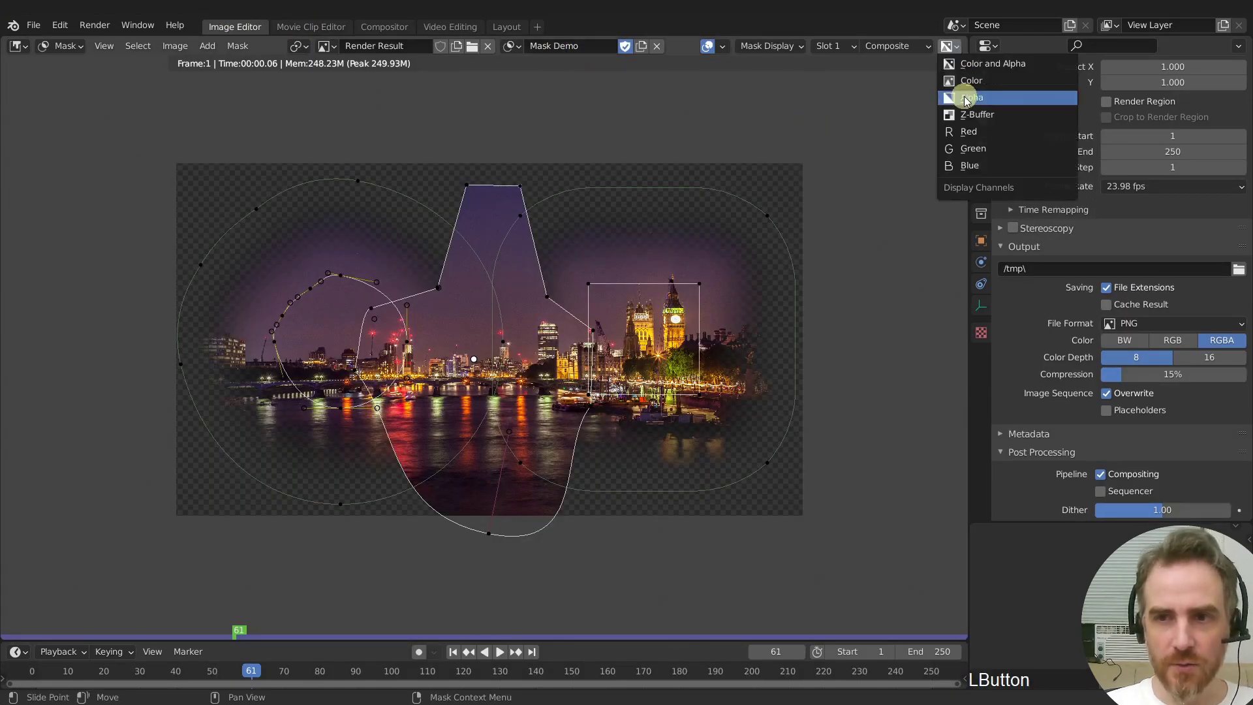
left_click(964, 110)
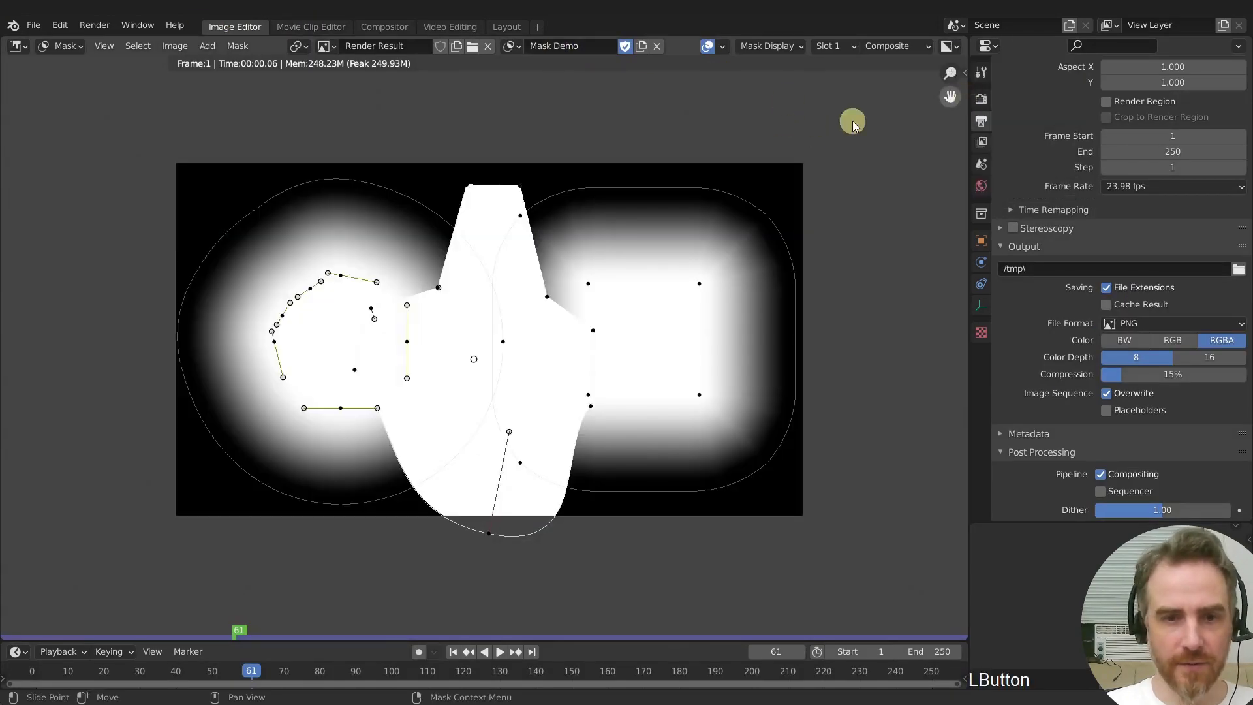
left_click(513, 46)
left_click(520, 71)
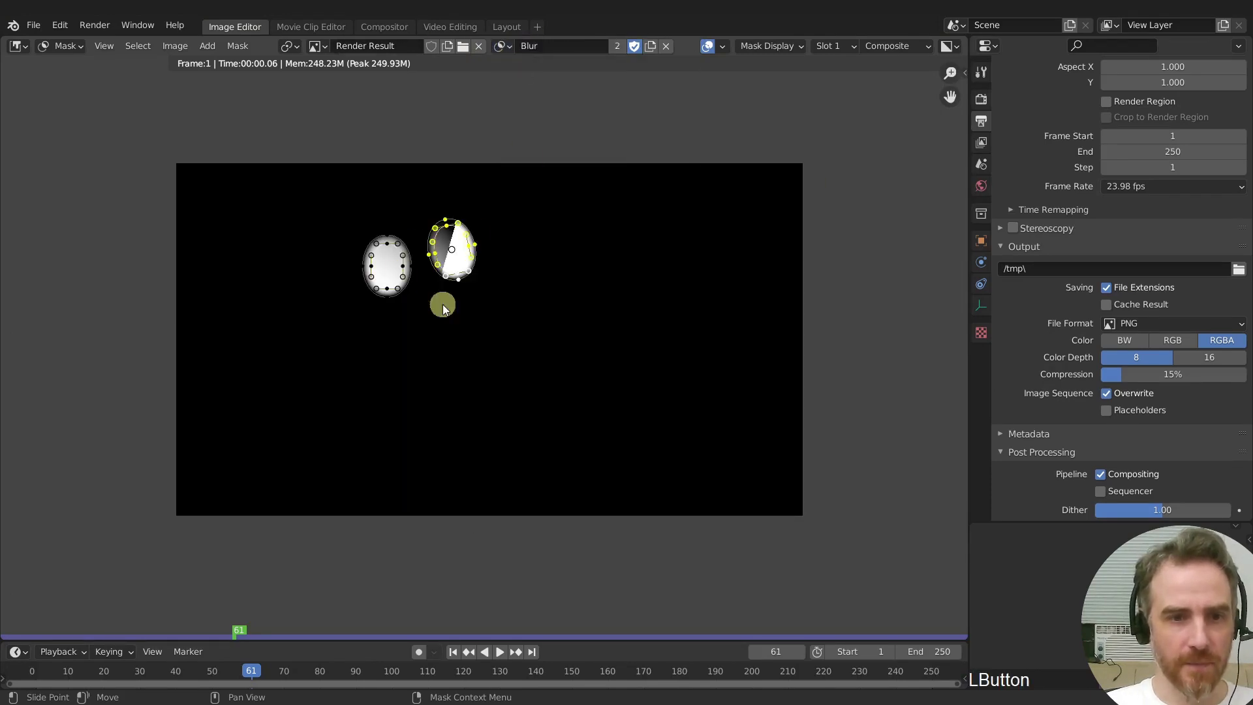
Select the right face-blur ellipse, try rotating it but cancel, then go to the Movie Clip Editor workspace.
left_click(455, 253)
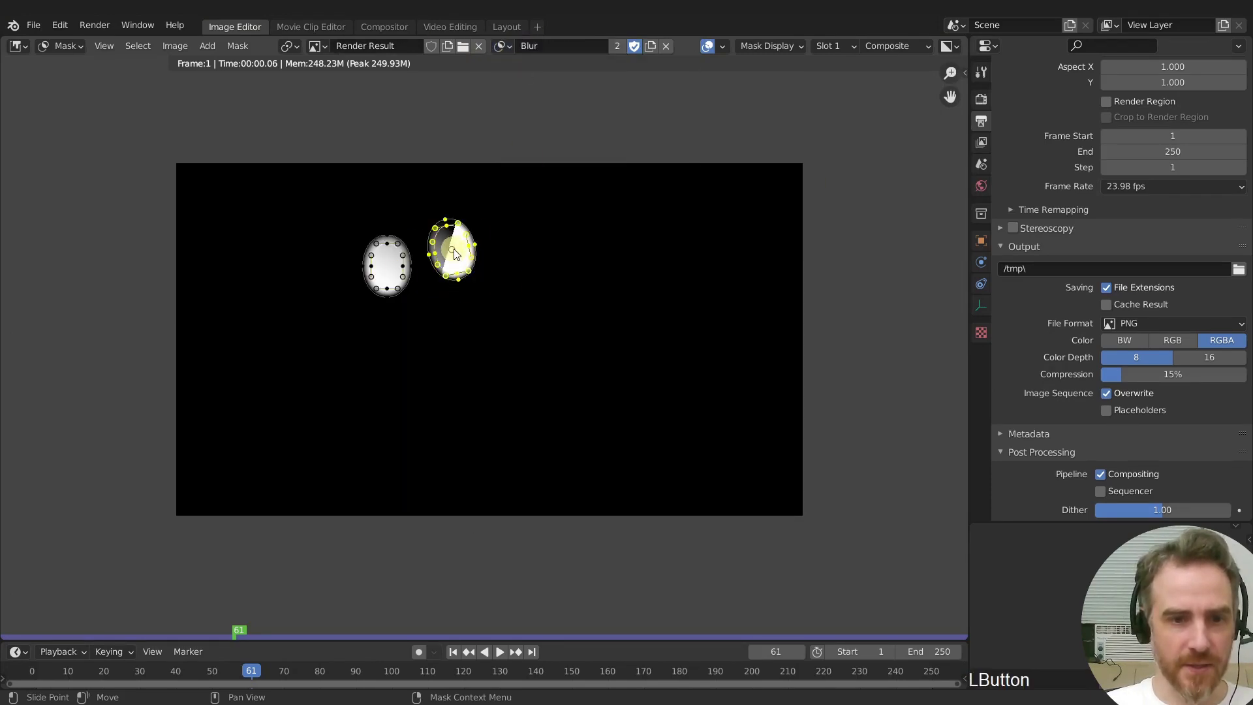
key("r")
right_click(533, 268)
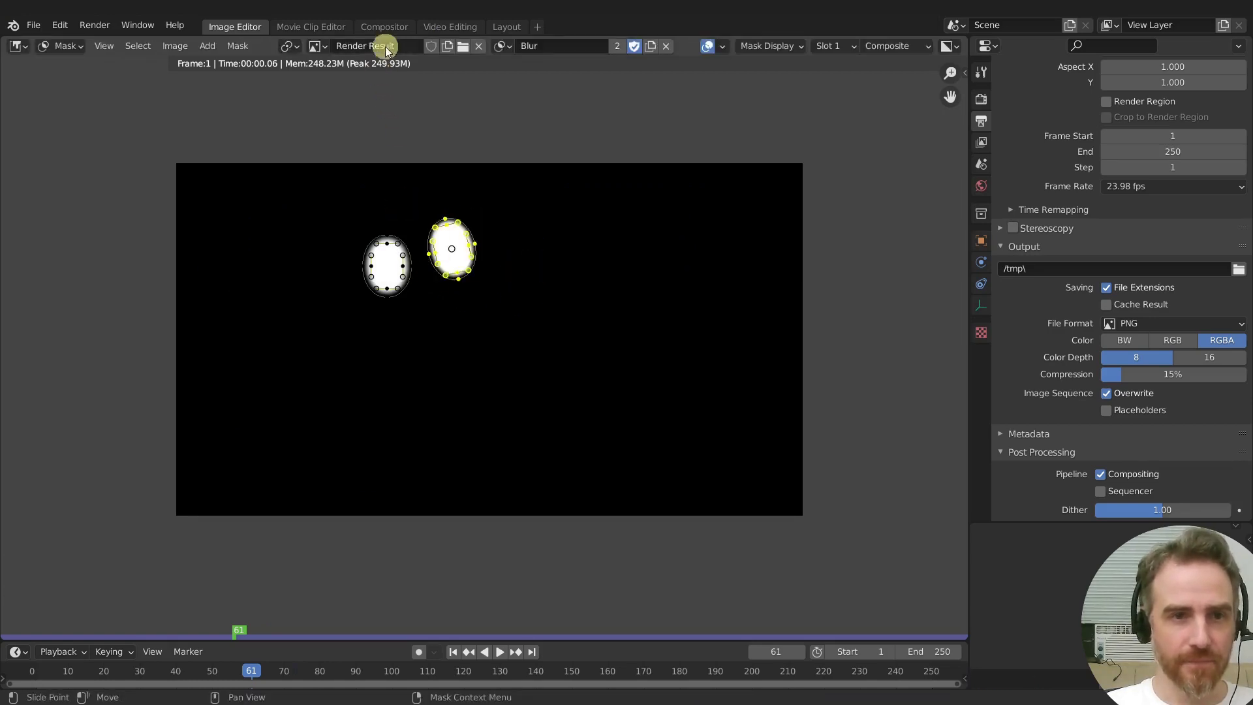
left_click(450, 25)
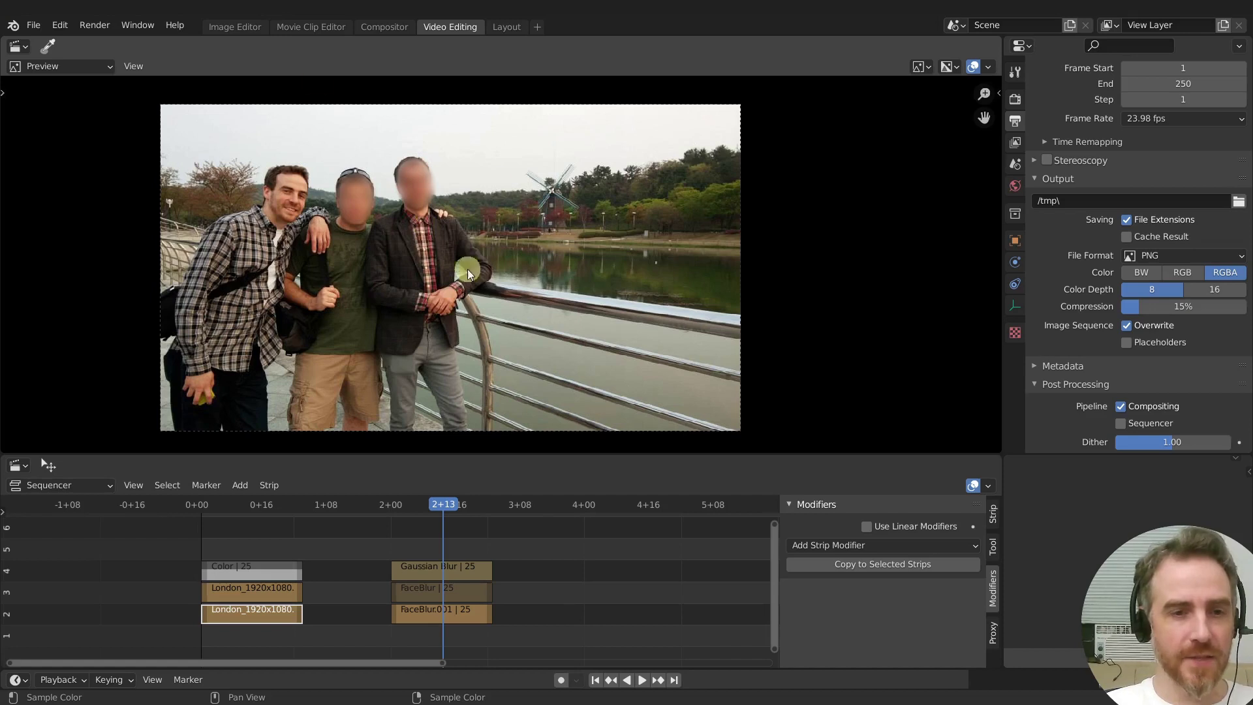
left_click(311, 26)
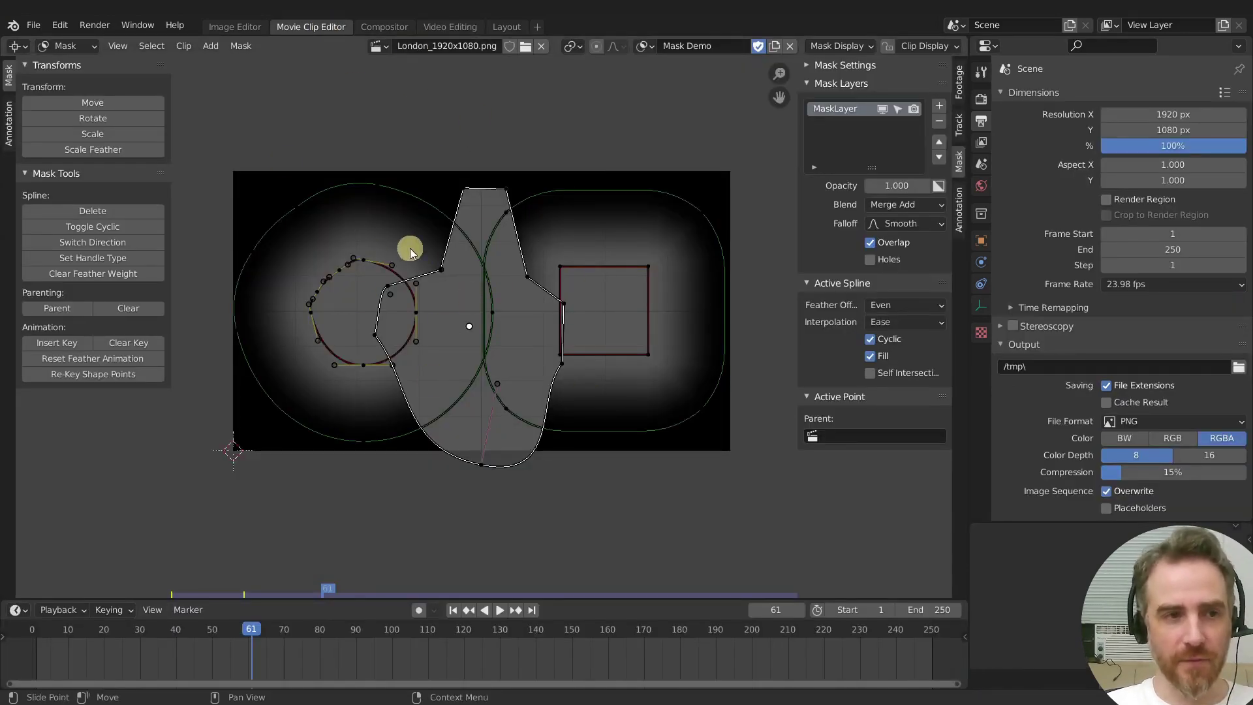
Switch the Movie Clip Editor from Mask to Tracking mode, then back to Mask mode.
left_click(93, 42)
left_click(83, 72)
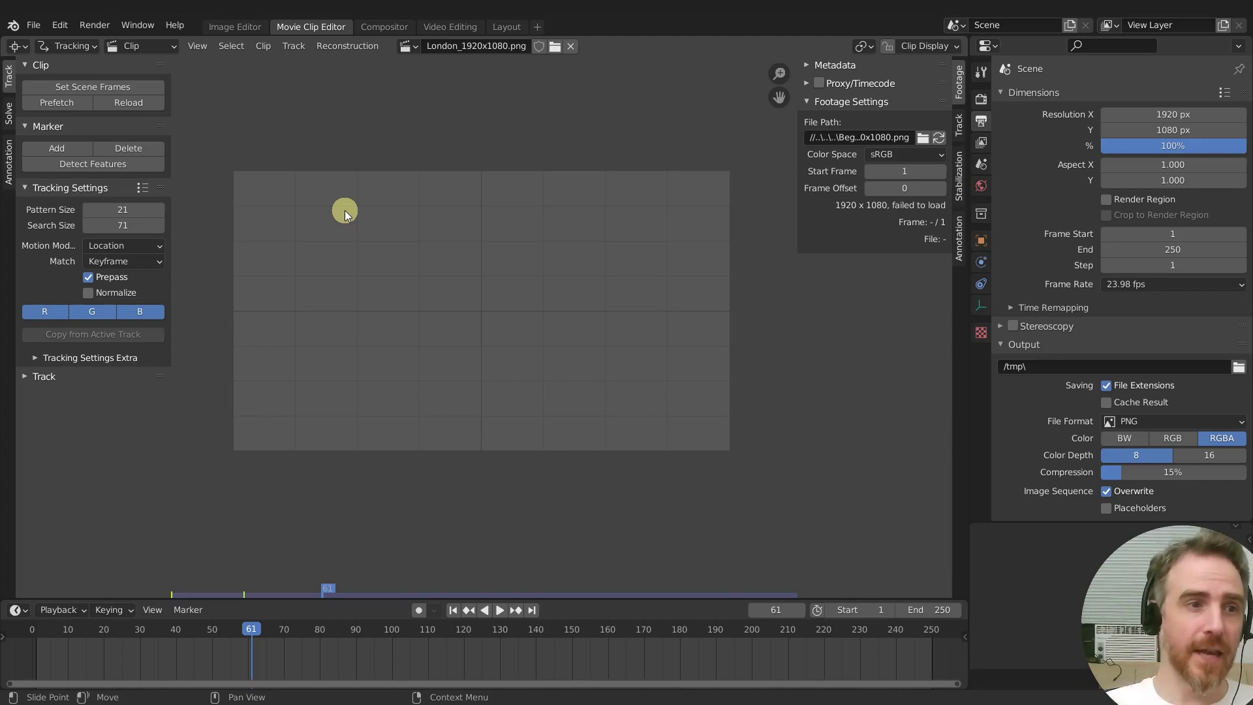
left_click(66, 45)
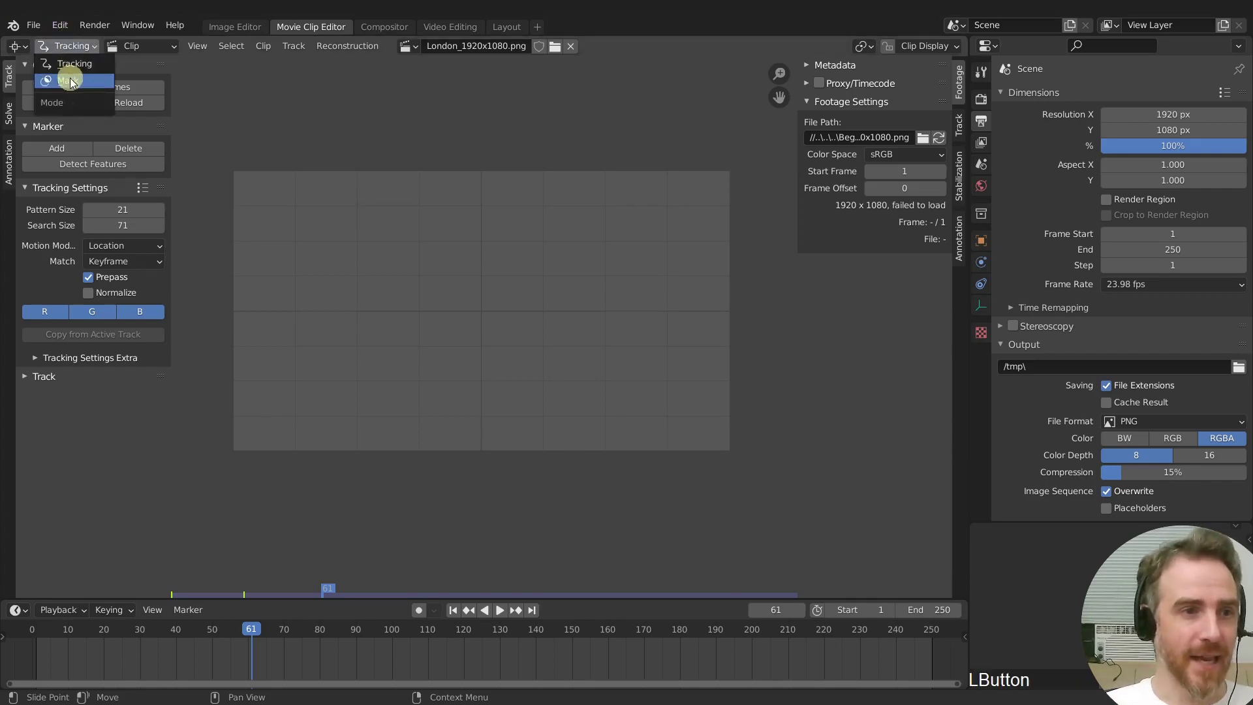
left_click(70, 81)
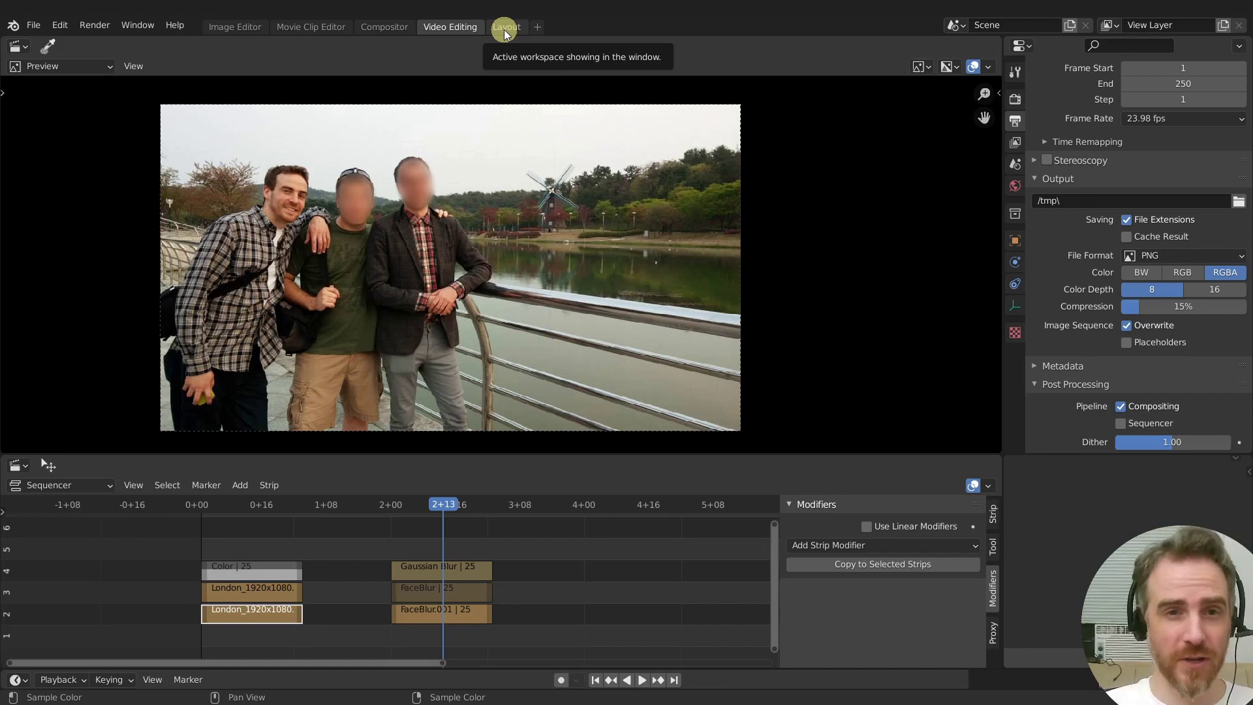
In the Layout workspace, start and cancel a move of the Empty, then view the tile grid through the scene camera.
left_click(505, 28)
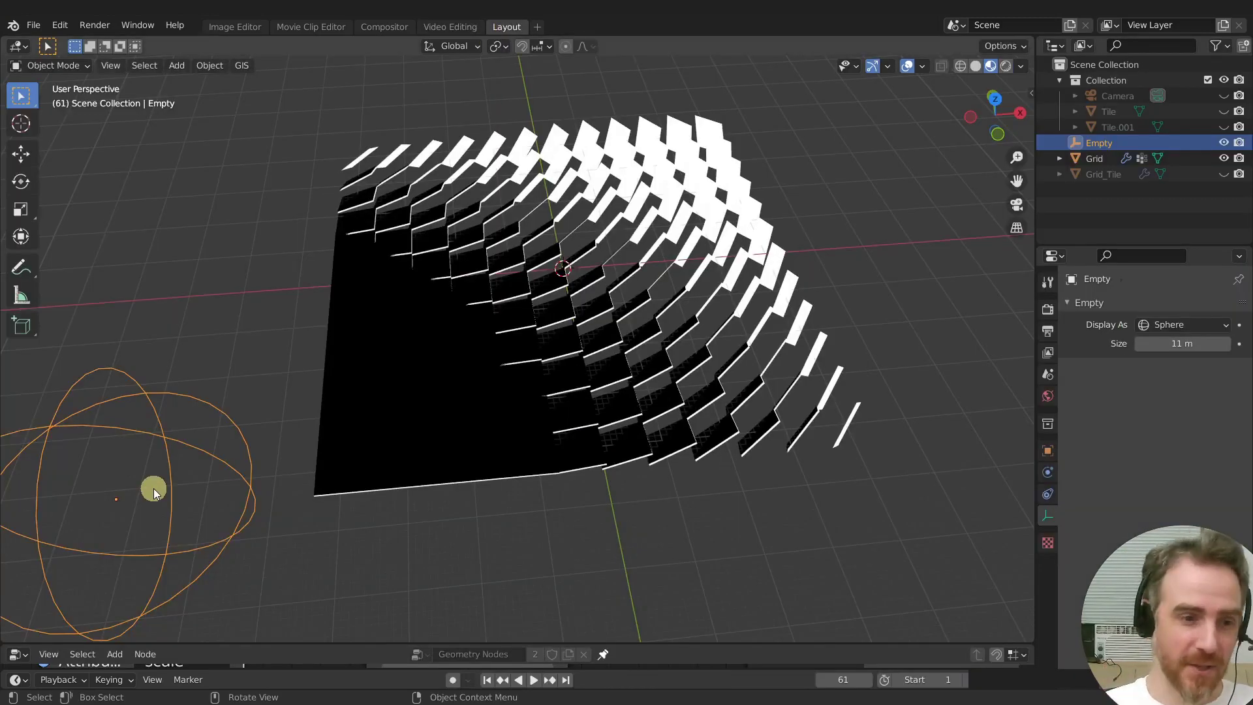
key("g")
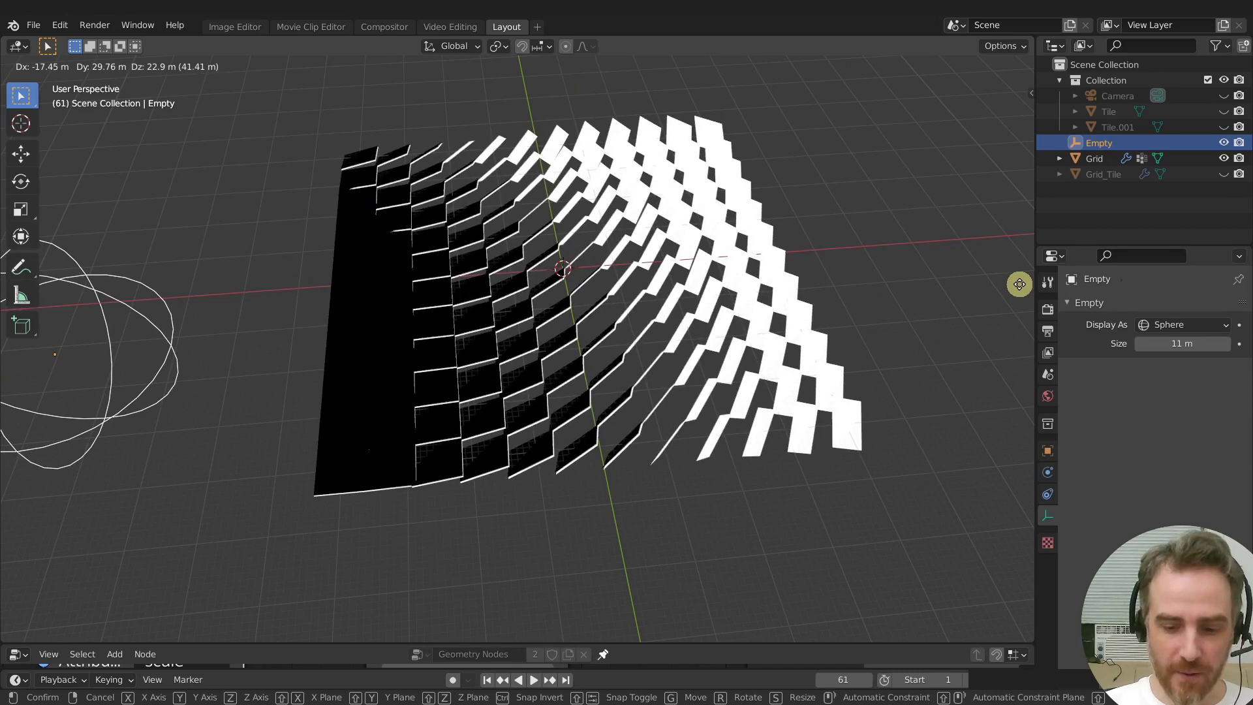
key("KP_0")
key("Escape")
key("KP_0")
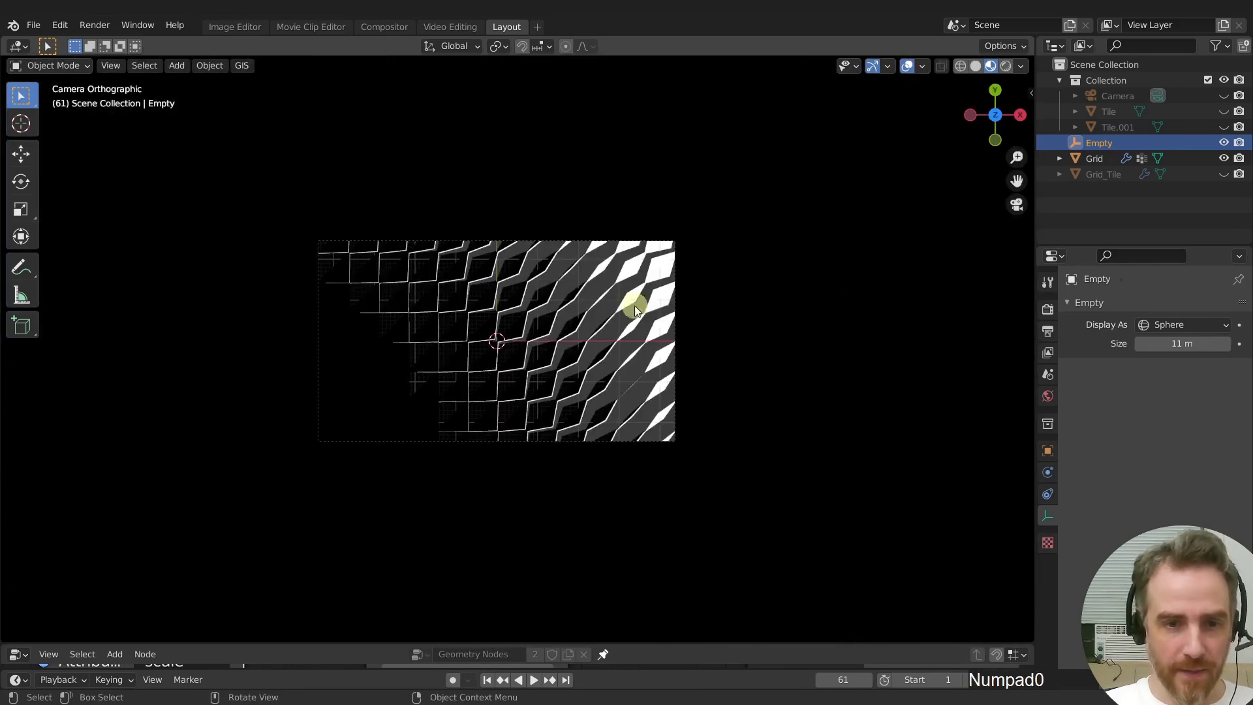
Trial-move the Empty locked to the Y axis, cancel it, and orbit out of the camera into 3D perspective.
scroll(503, 356, "up", 2)
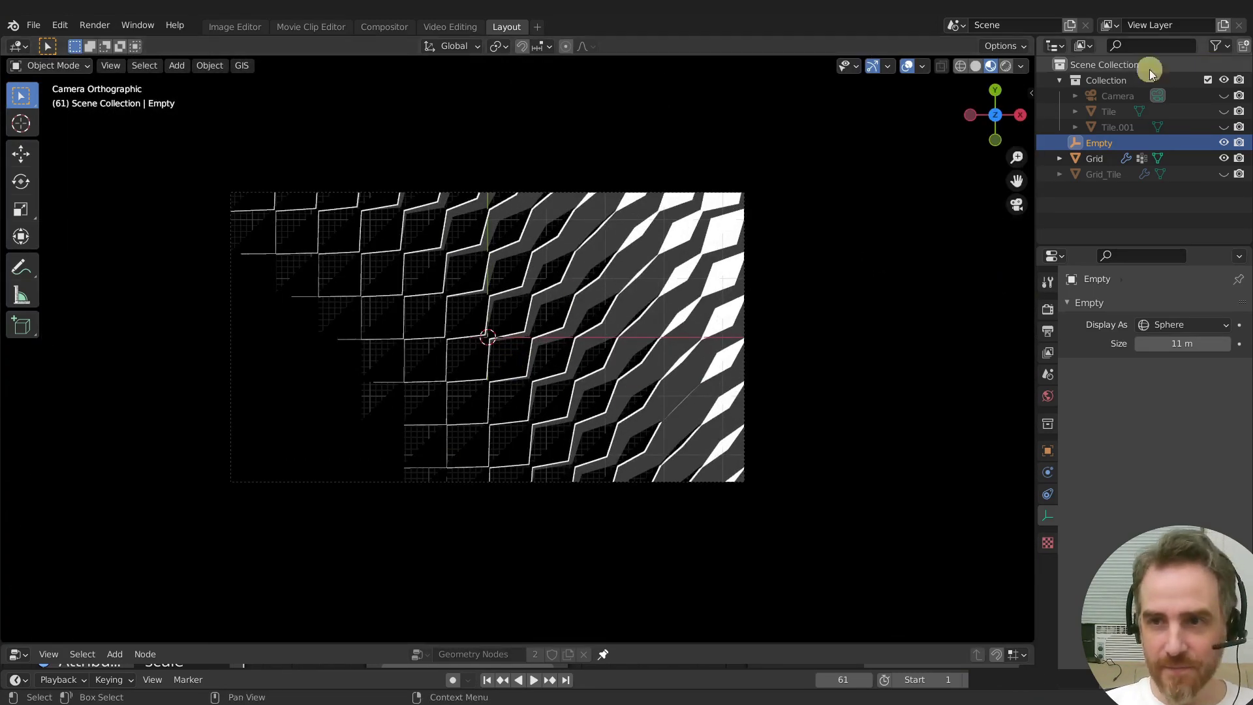
key("g")
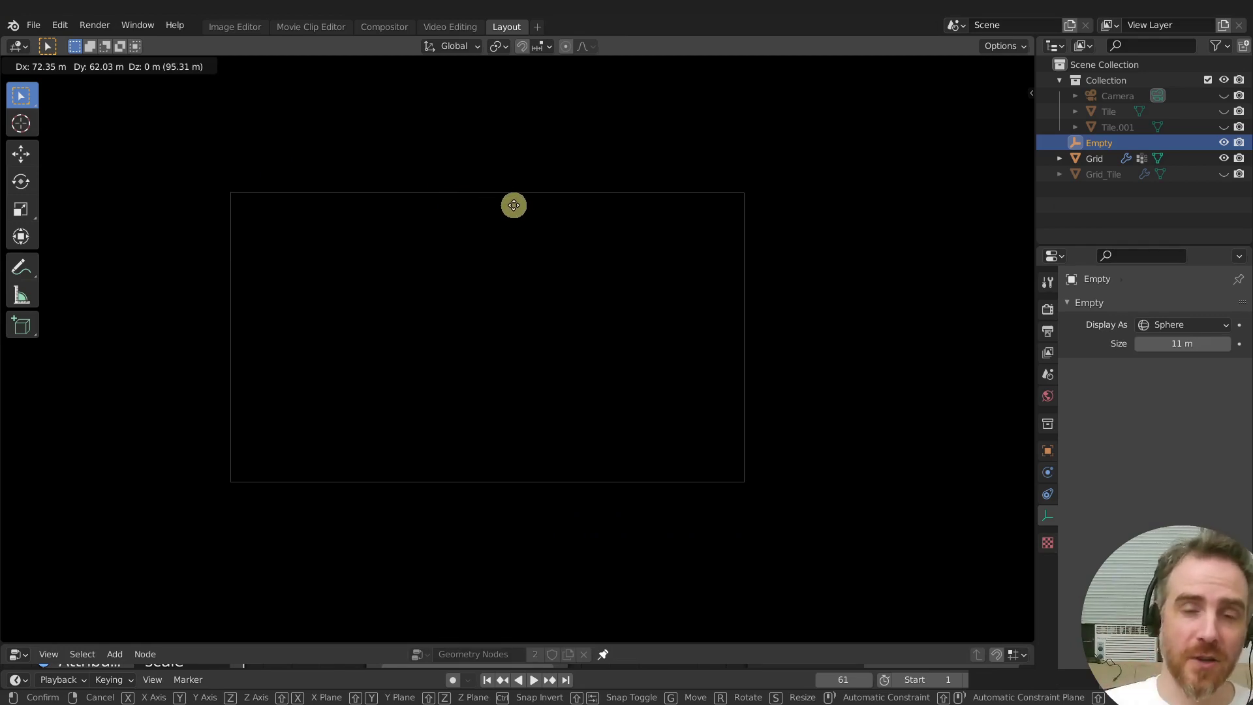
middle_click(847, 268)
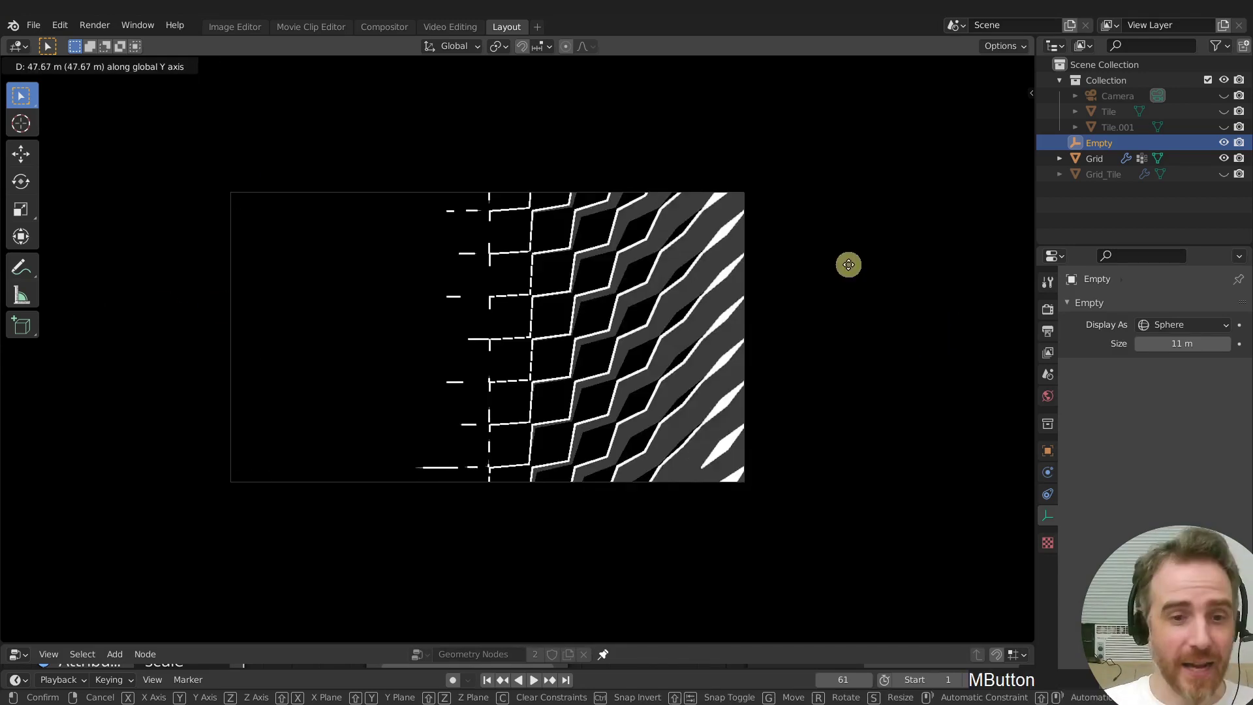
key("Escape")
middle_click_drag(795, 341, 481, 440)
Turn the viewport overlays back on and move the Empty far off, leaving the tile grid uniformly white.
key("g")
right_click(319, 478)
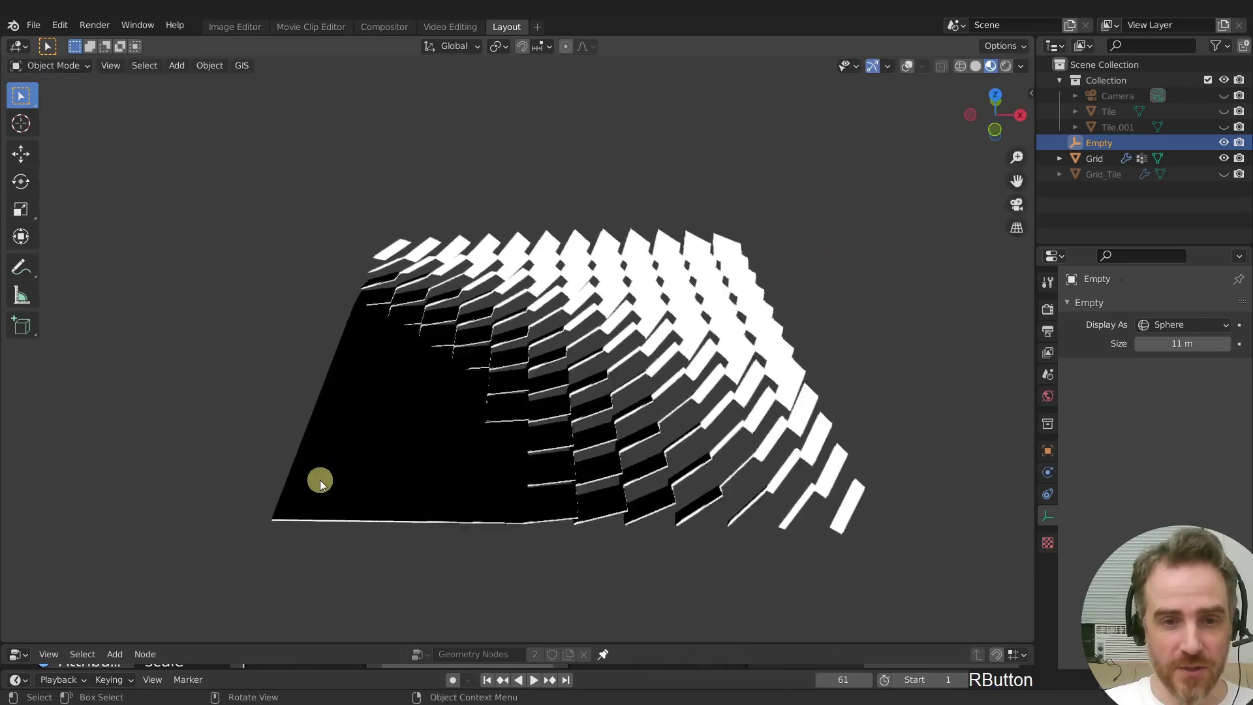
left_click(908, 69)
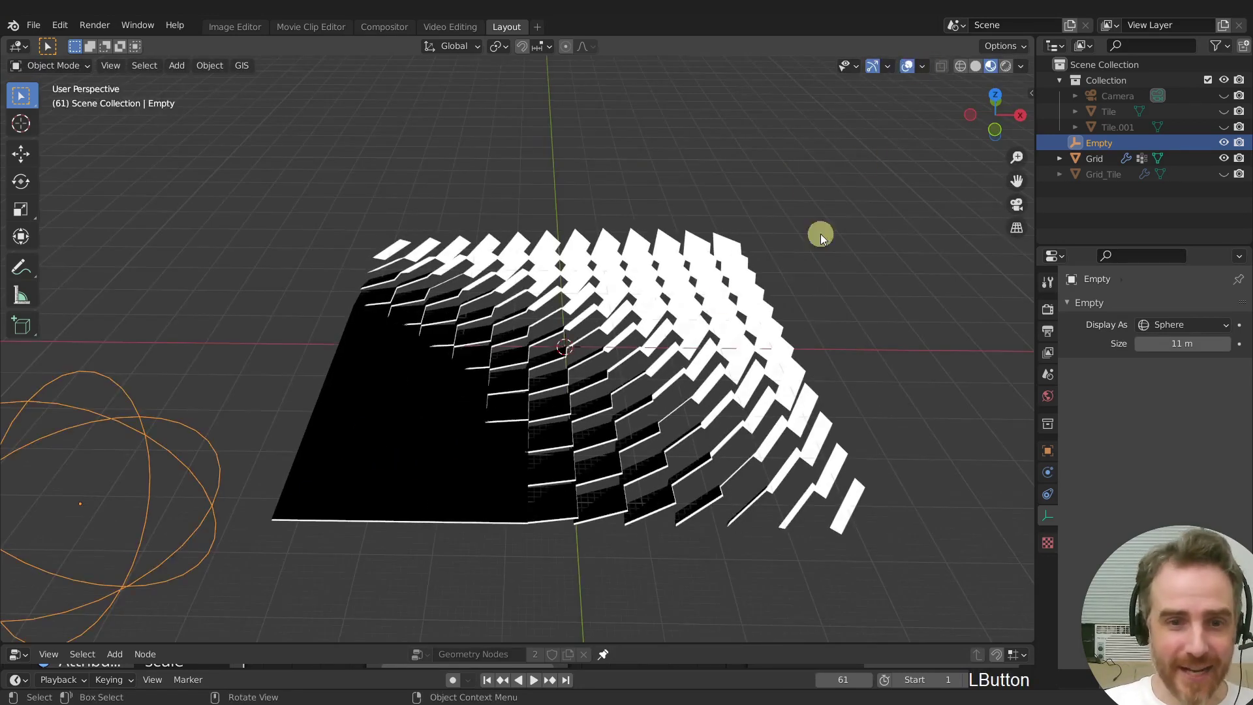
key("g")
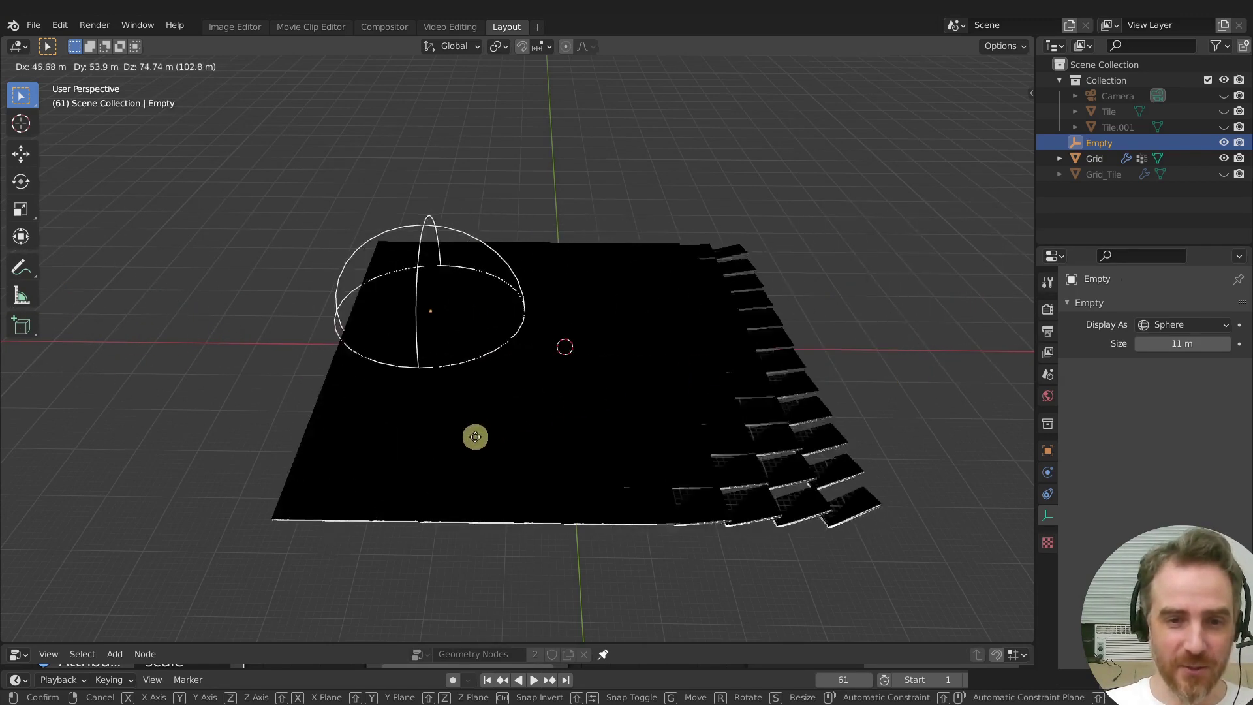
left_click(160, 621)
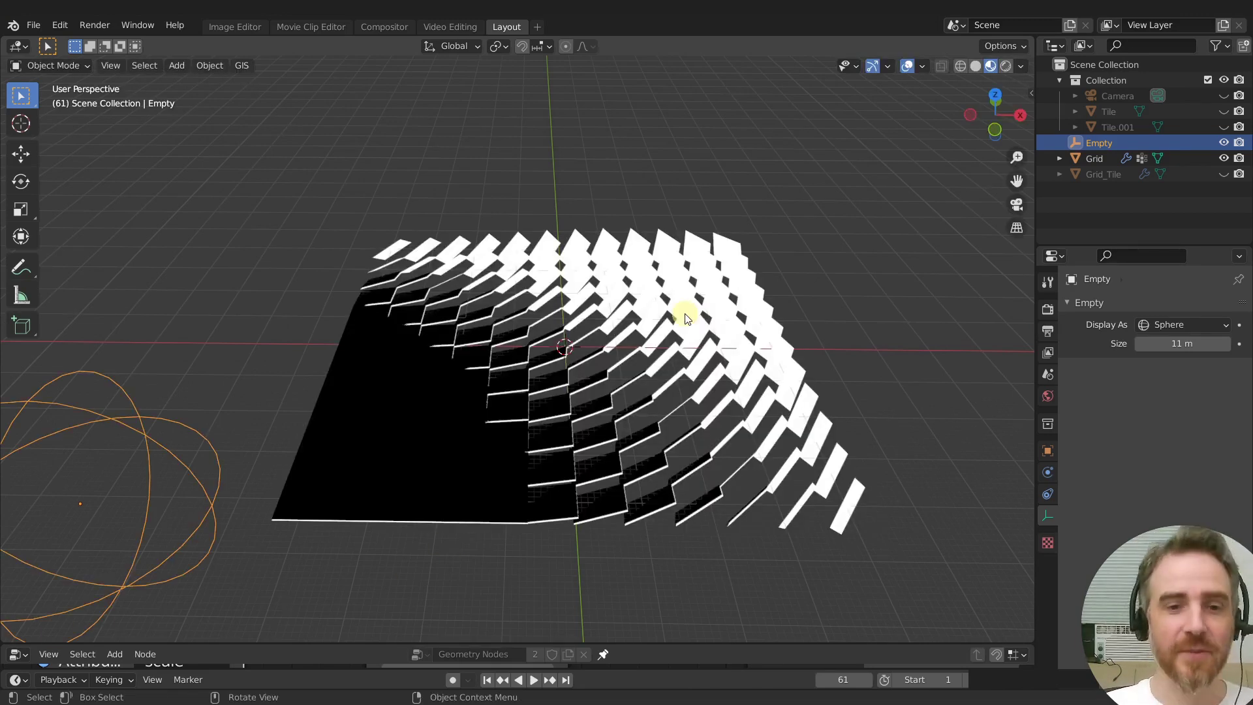